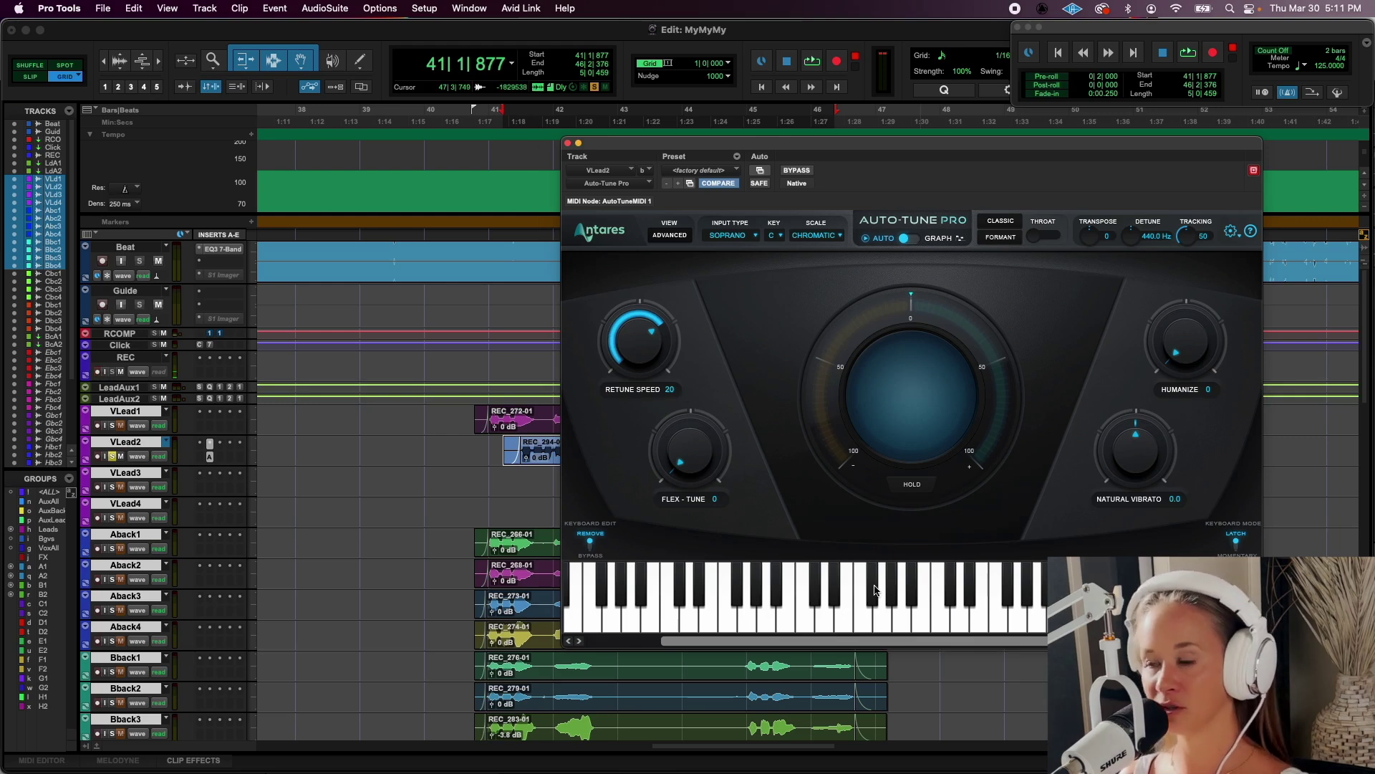
Switch Auto-Tune Pro to its advanced view and raise Humanize to 100
left_click(671, 235)
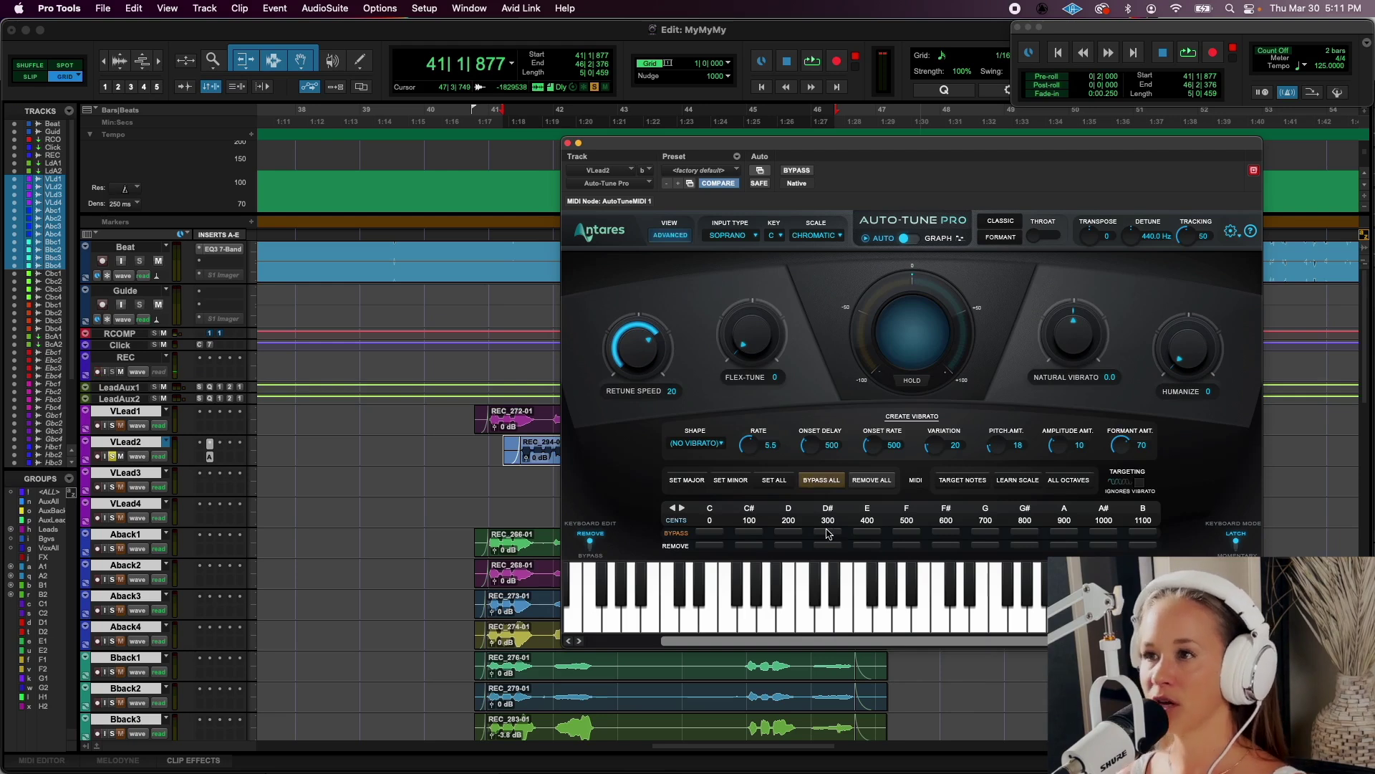
left_click(677, 237)
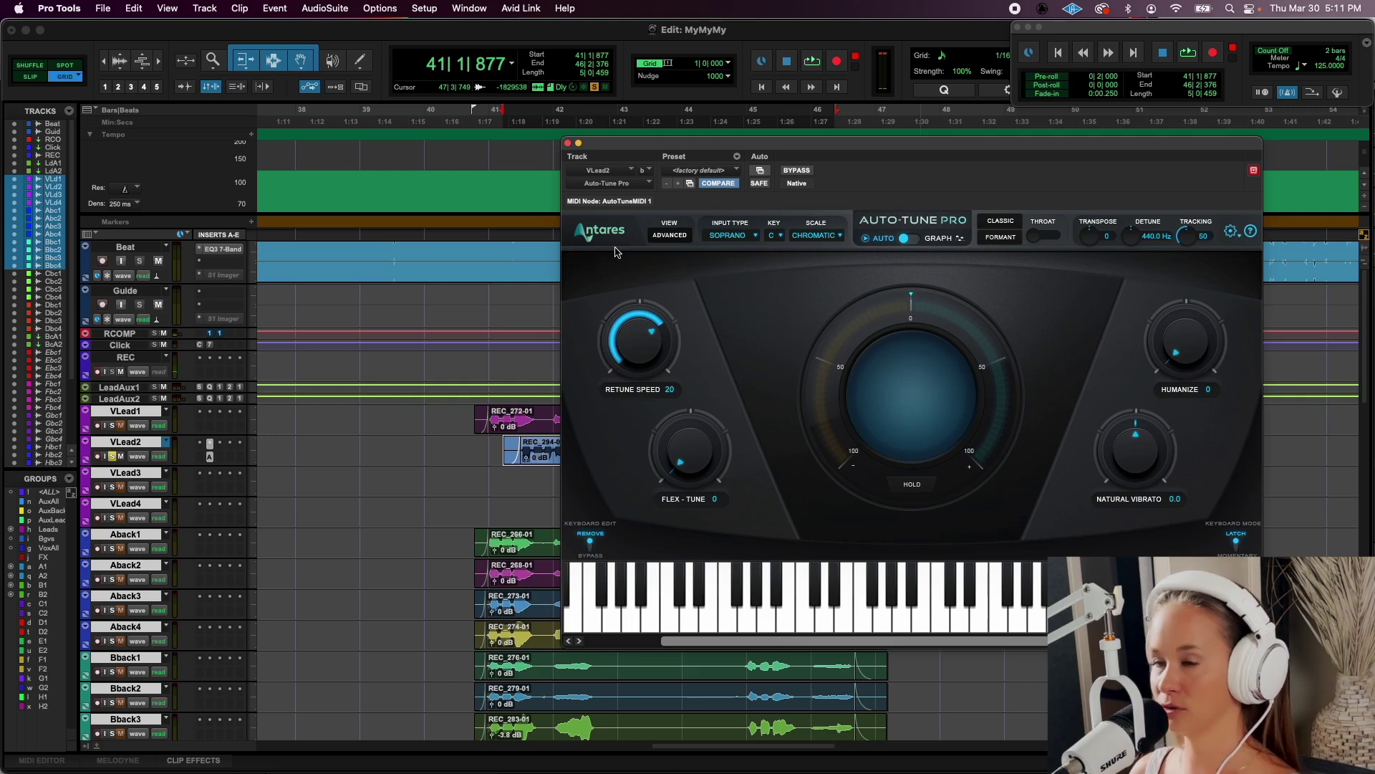
left_click(679, 236)
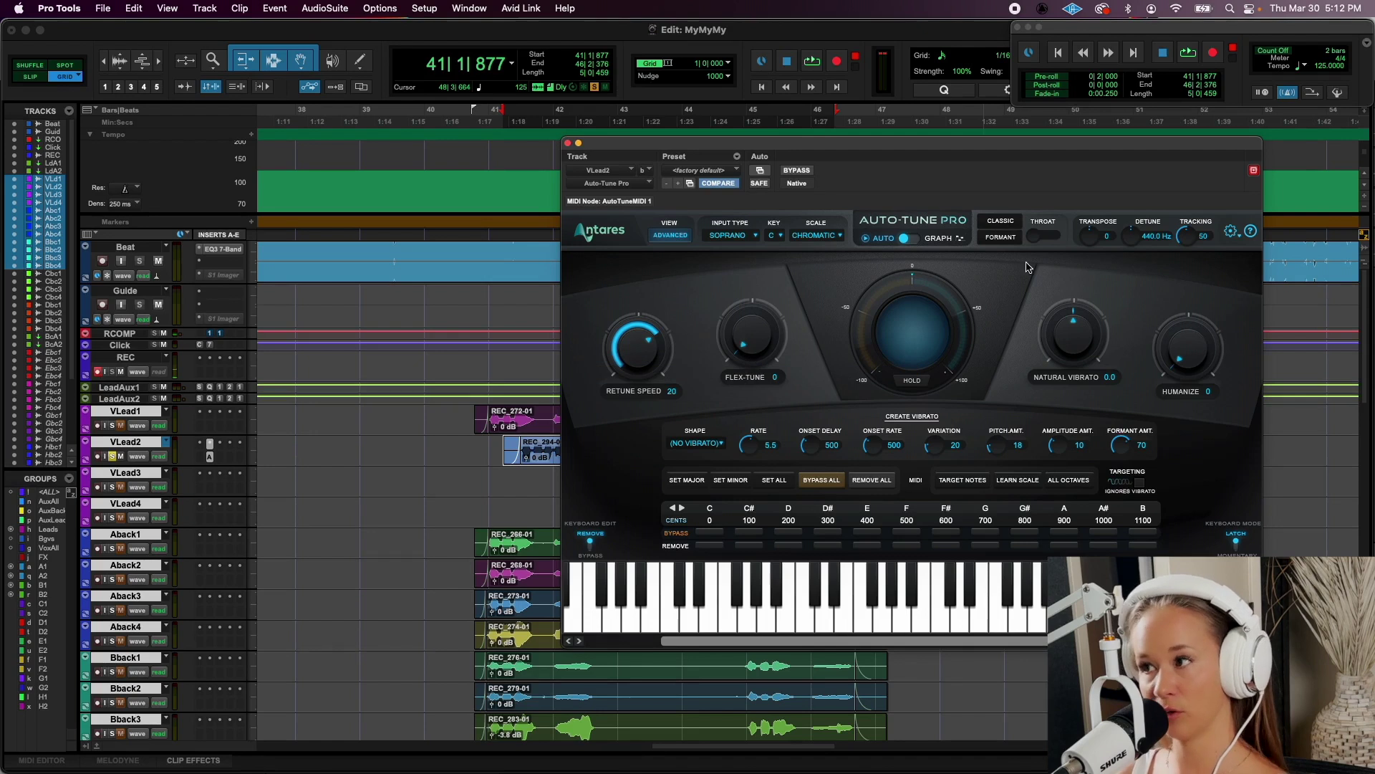
left_click_drag(1187, 362, 1181, 316)
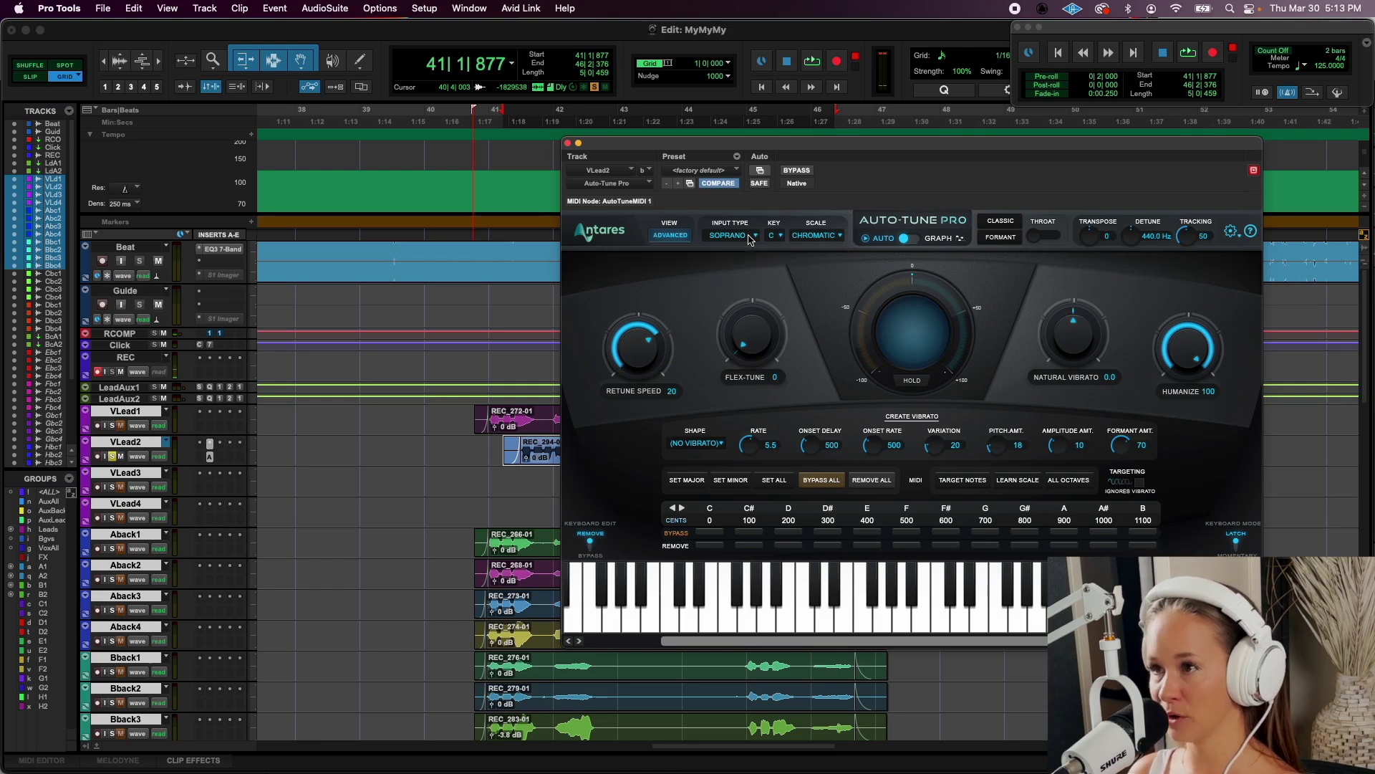
Set the Auto-Tune key to E and the scale to Major
left_click(776, 235)
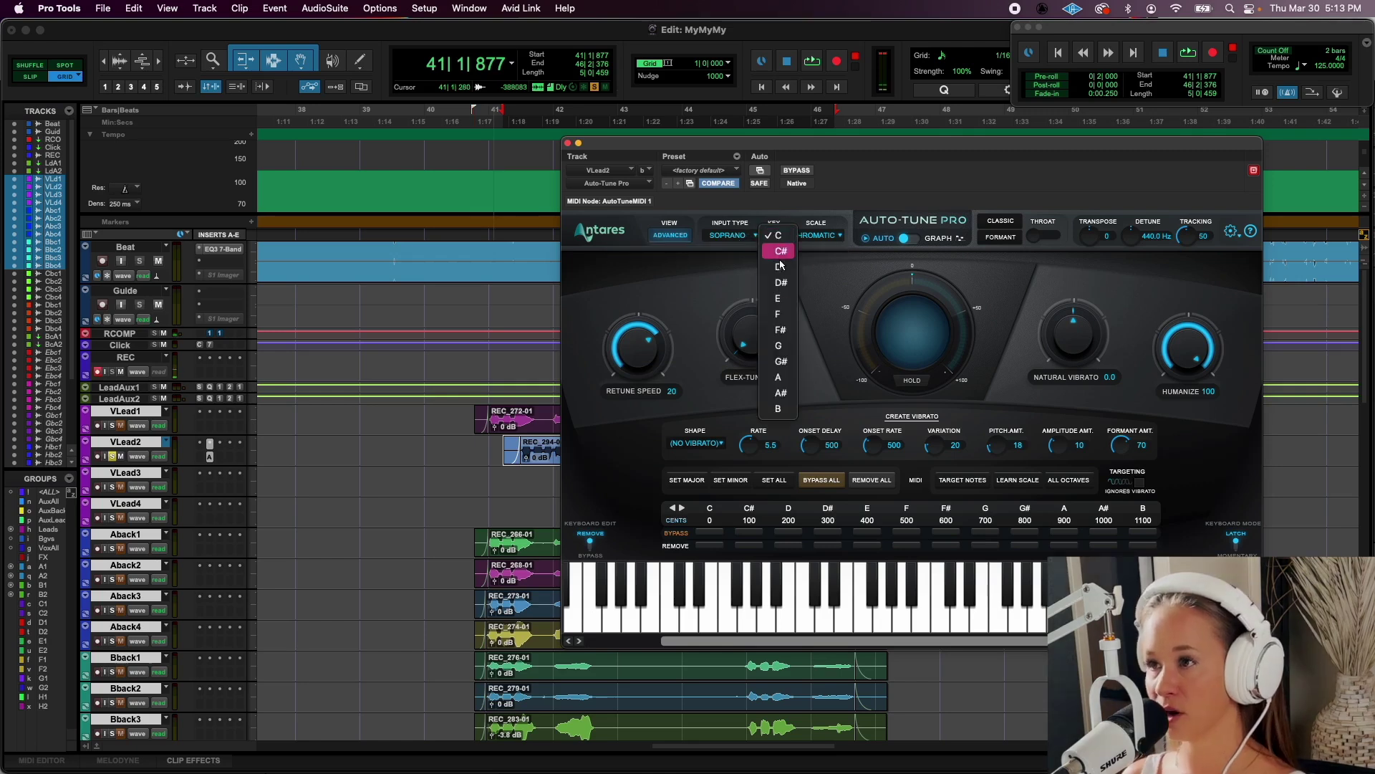
left_click(782, 297)
left_click(834, 235)
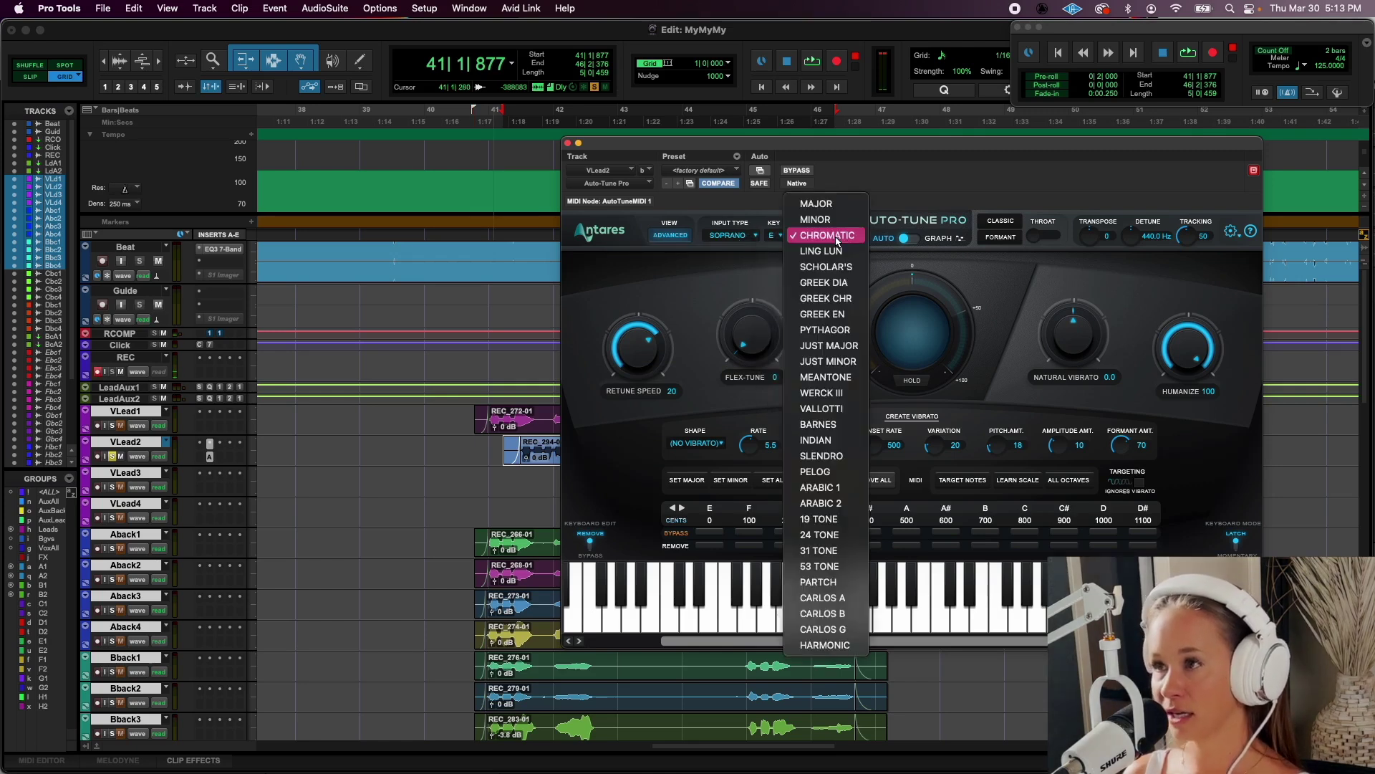
left_click(824, 204)
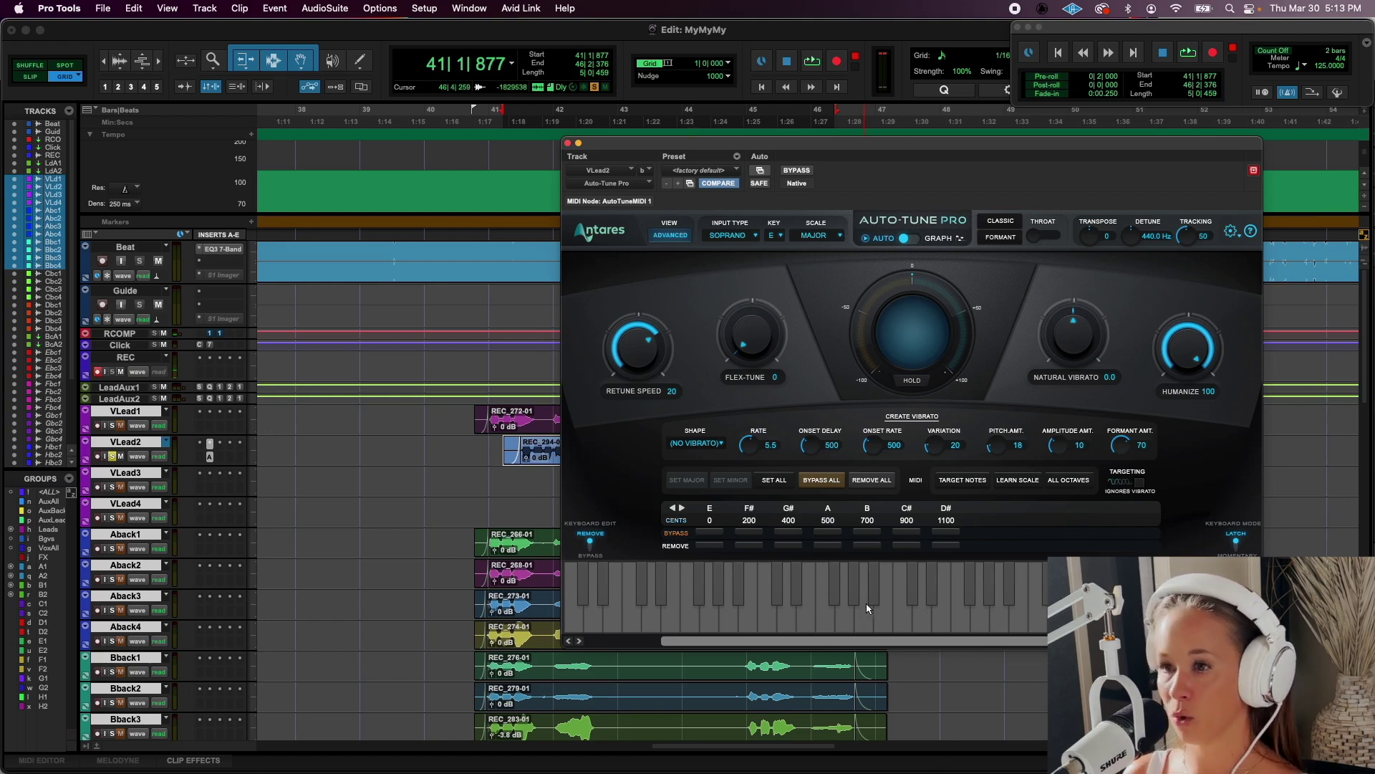
Play the vocals from bar 42 to hear the tuning with the Major scale
left_click(522, 479)
key("space")
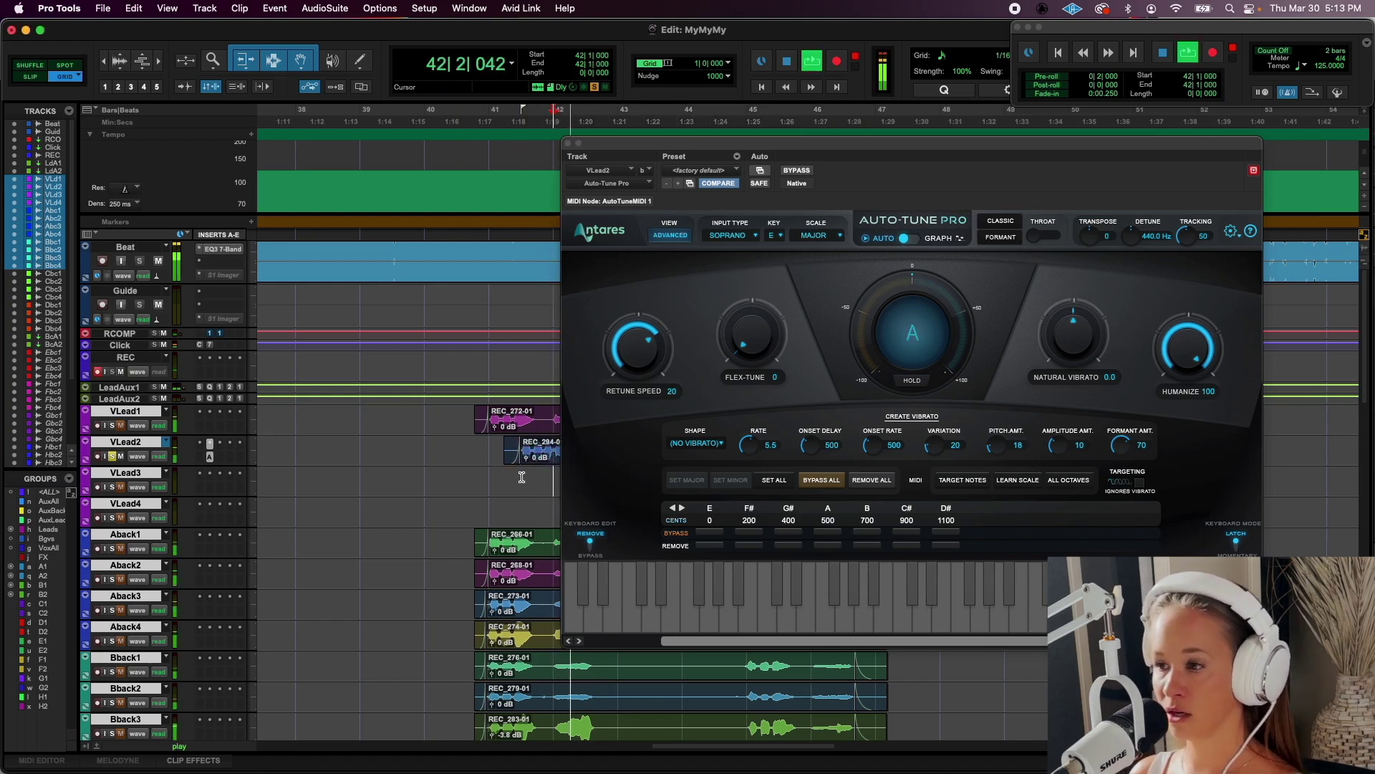
key("space")
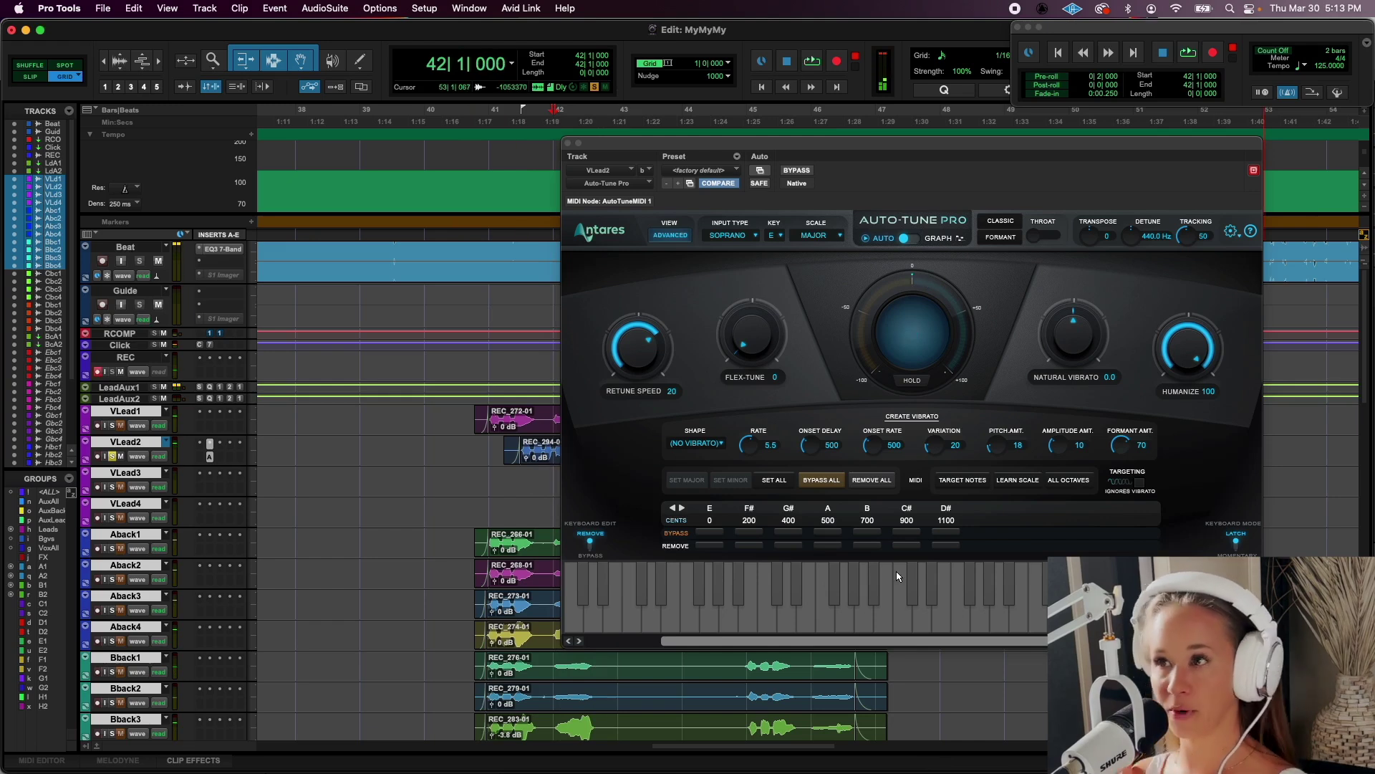
Change the scale to Chromatic and limit the active notes to the E major set
left_click(841, 236)
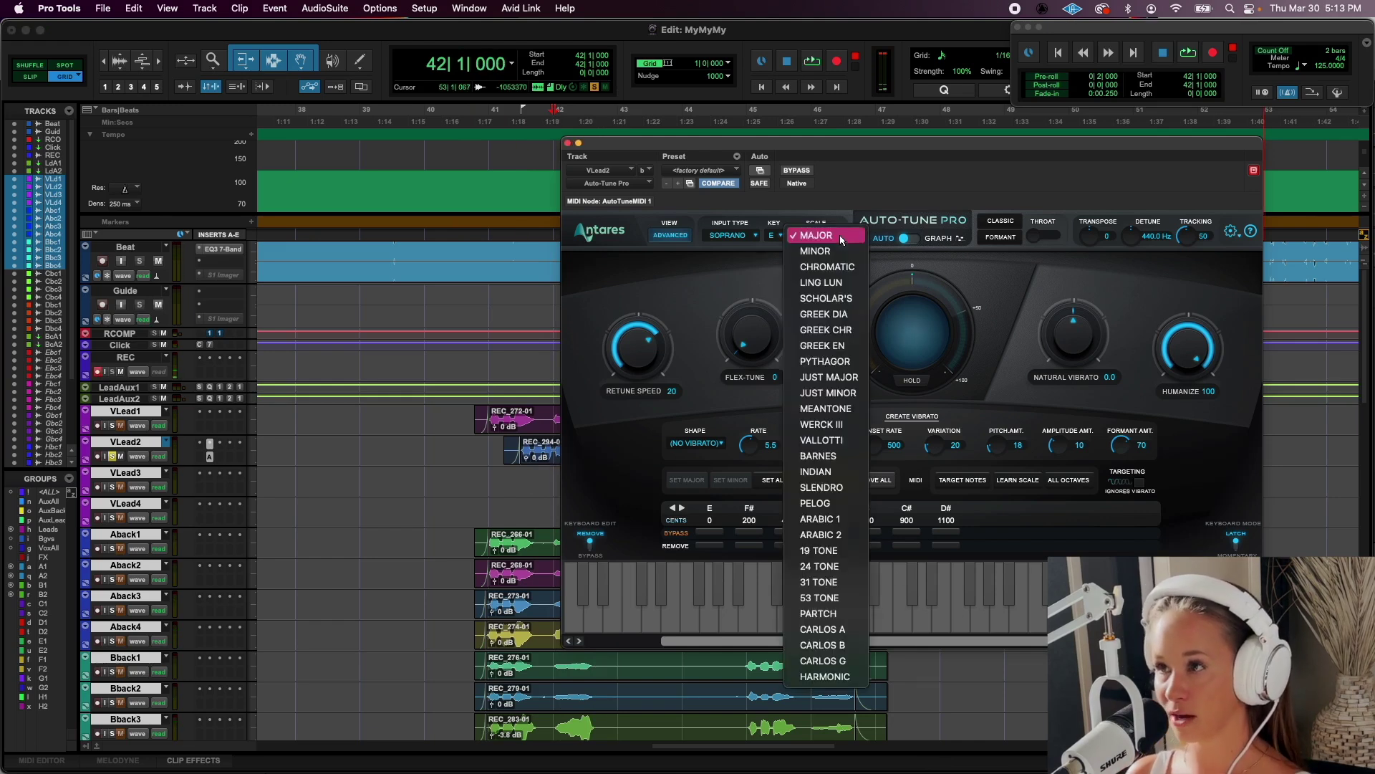
left_click(855, 266)
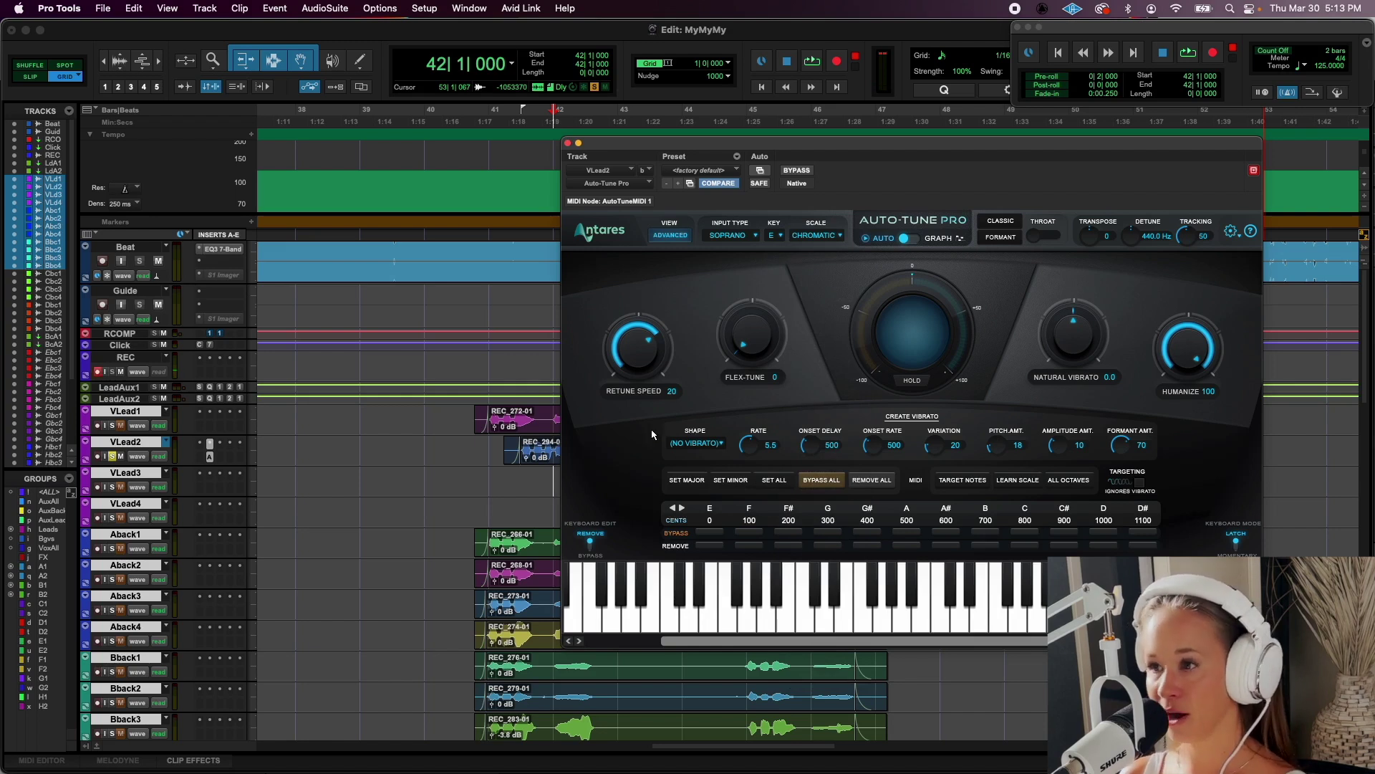
left_click(682, 480)
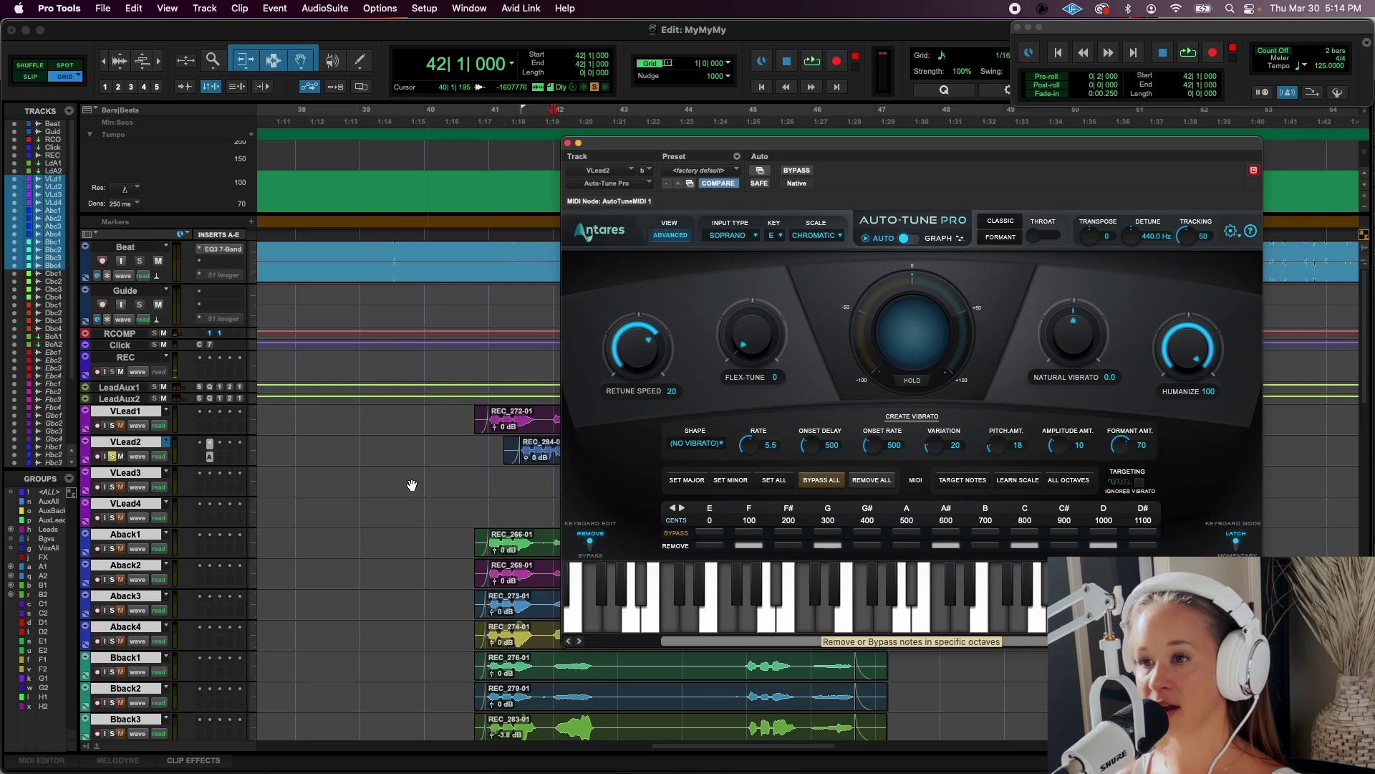
Play the vocals from bar 42 to audition the chromatic setup limited to major notes
key("space")
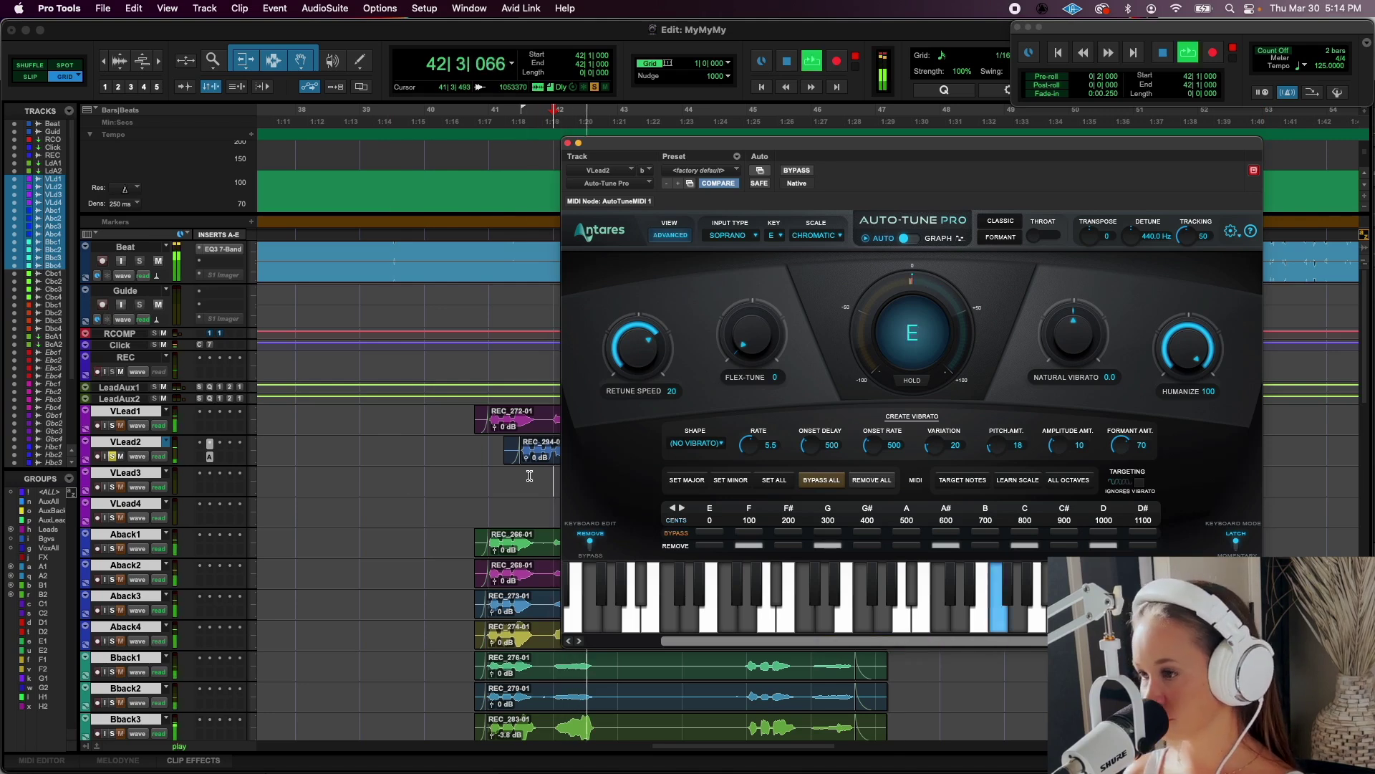
key("space")
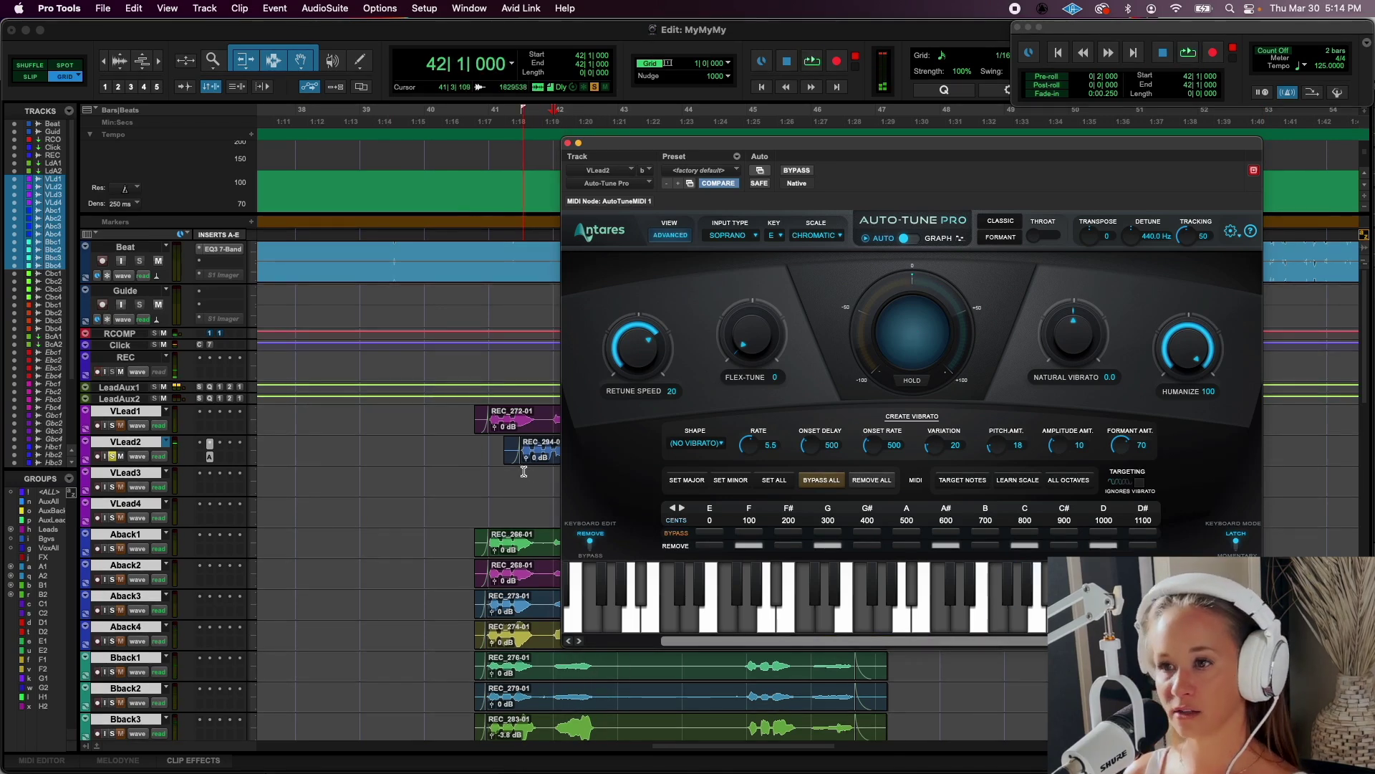
left_click(525, 473)
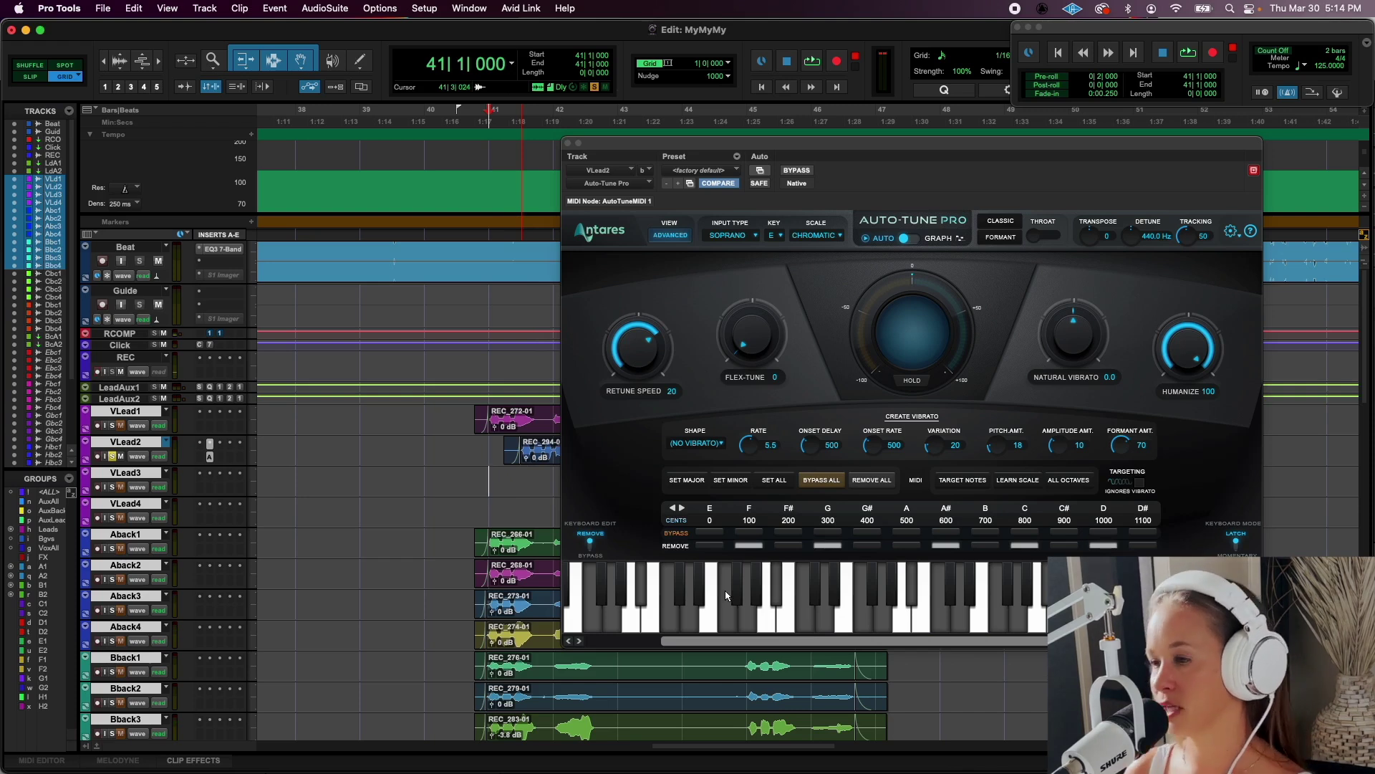
Switch the scale to Major and back to Chromatic to compare the editable keyboards
left_click(817, 235)
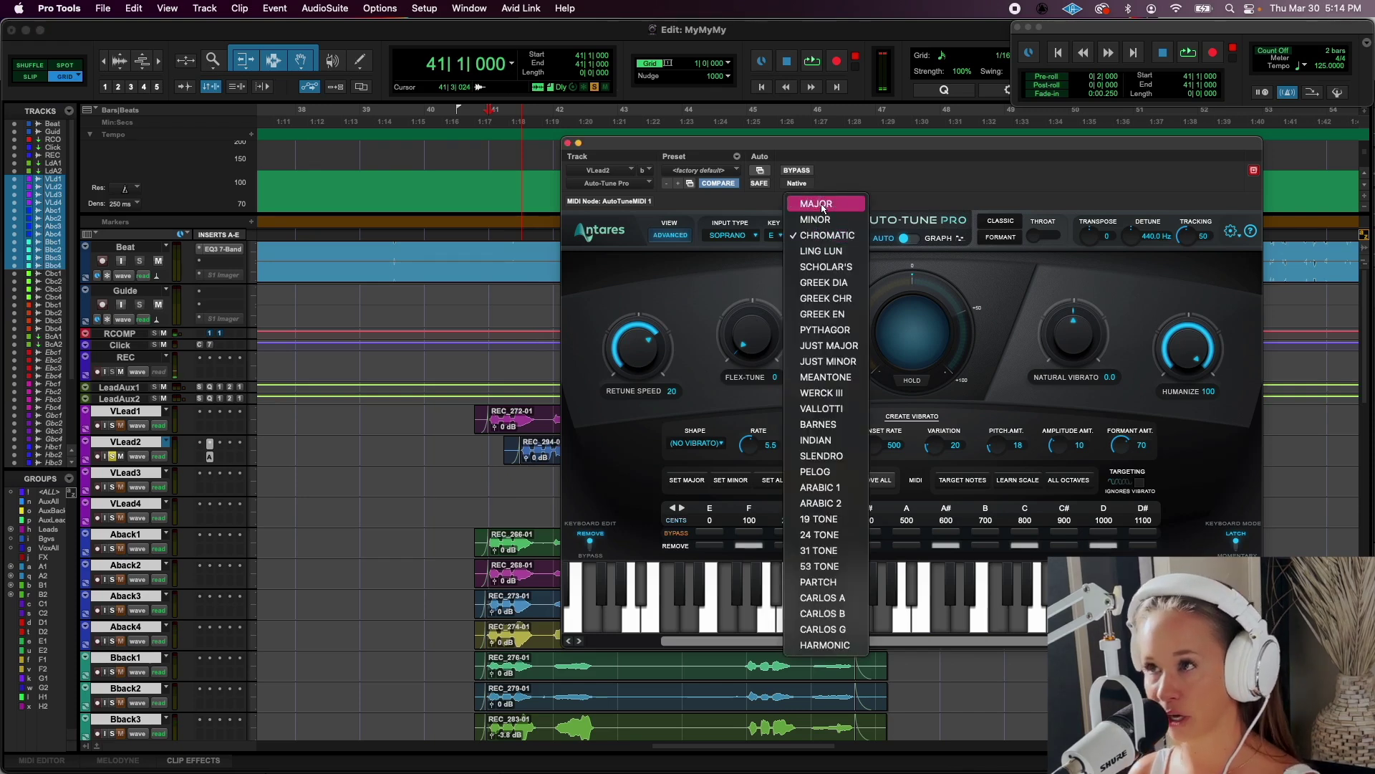
left_click(823, 206)
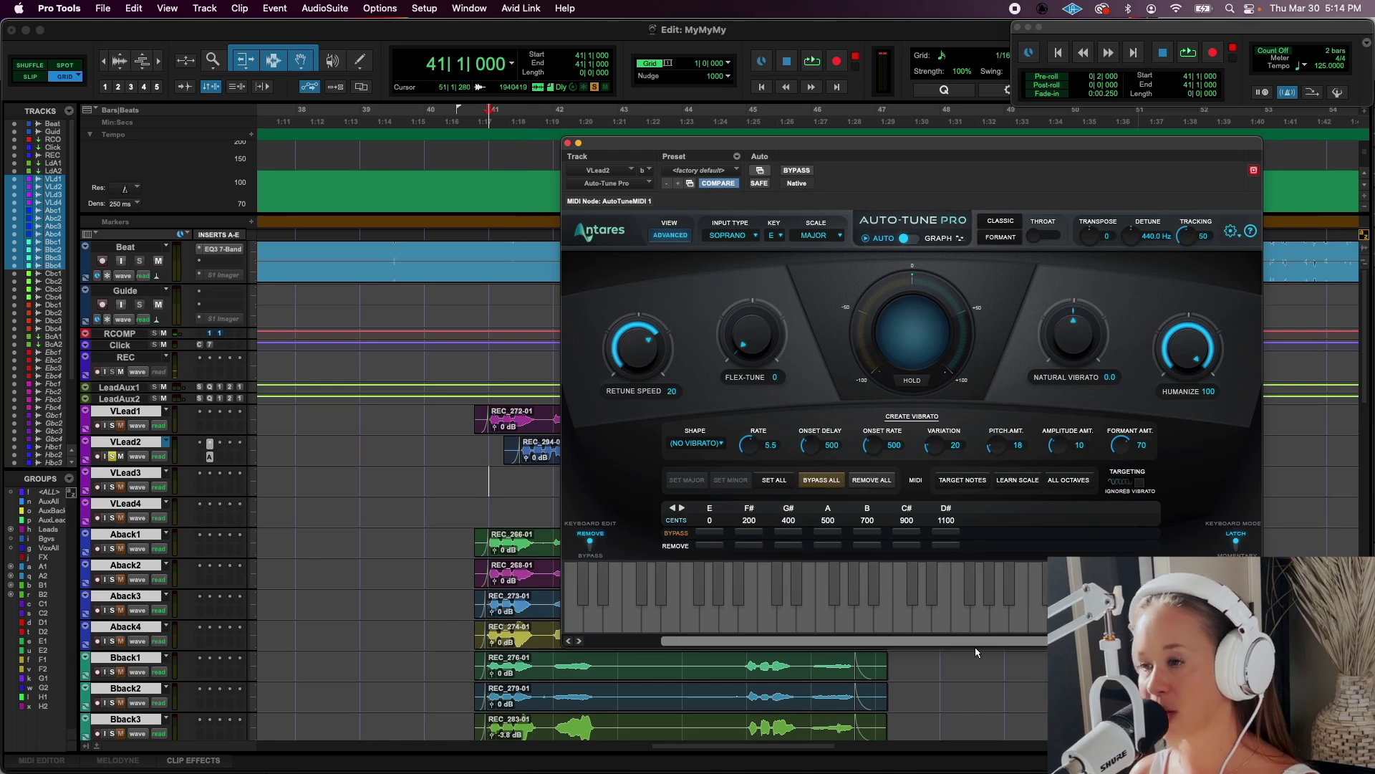
left_click(842, 235)
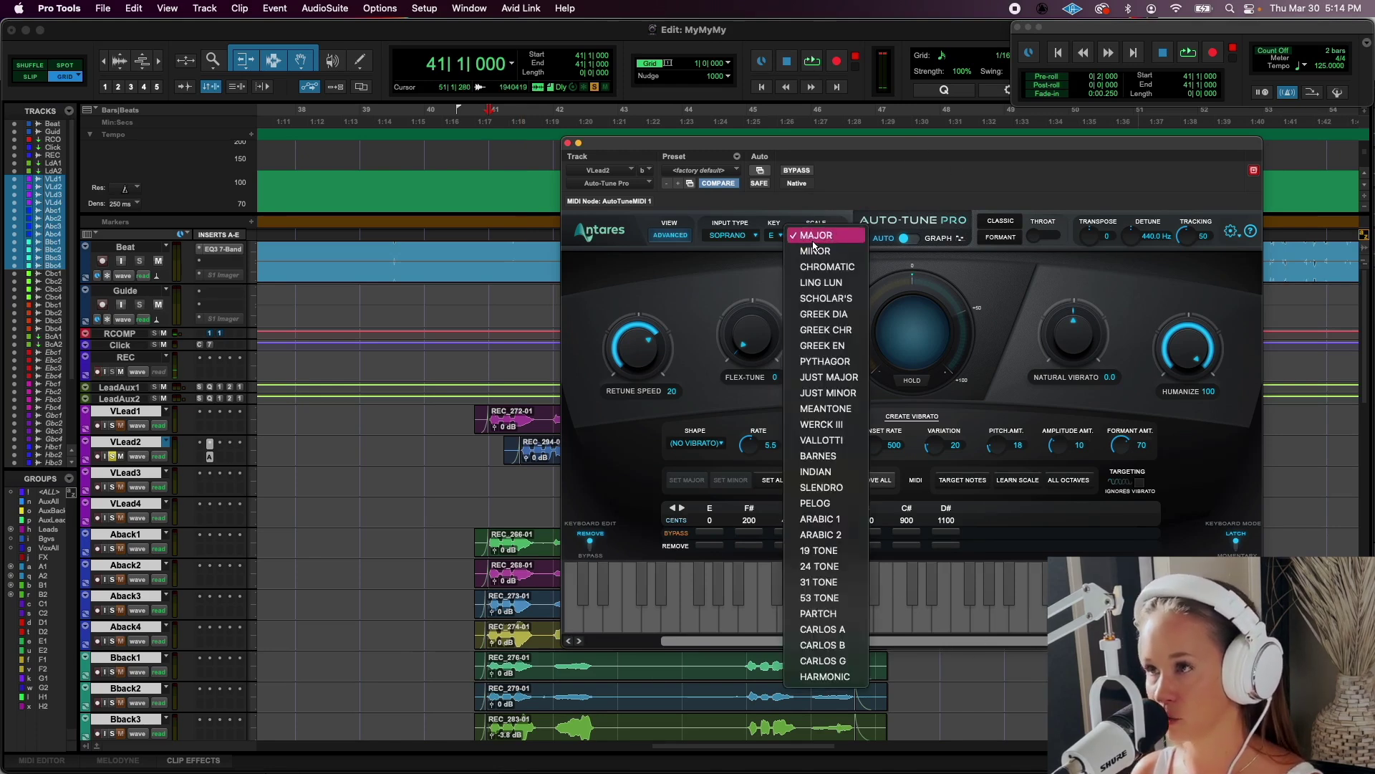
left_click(827, 266)
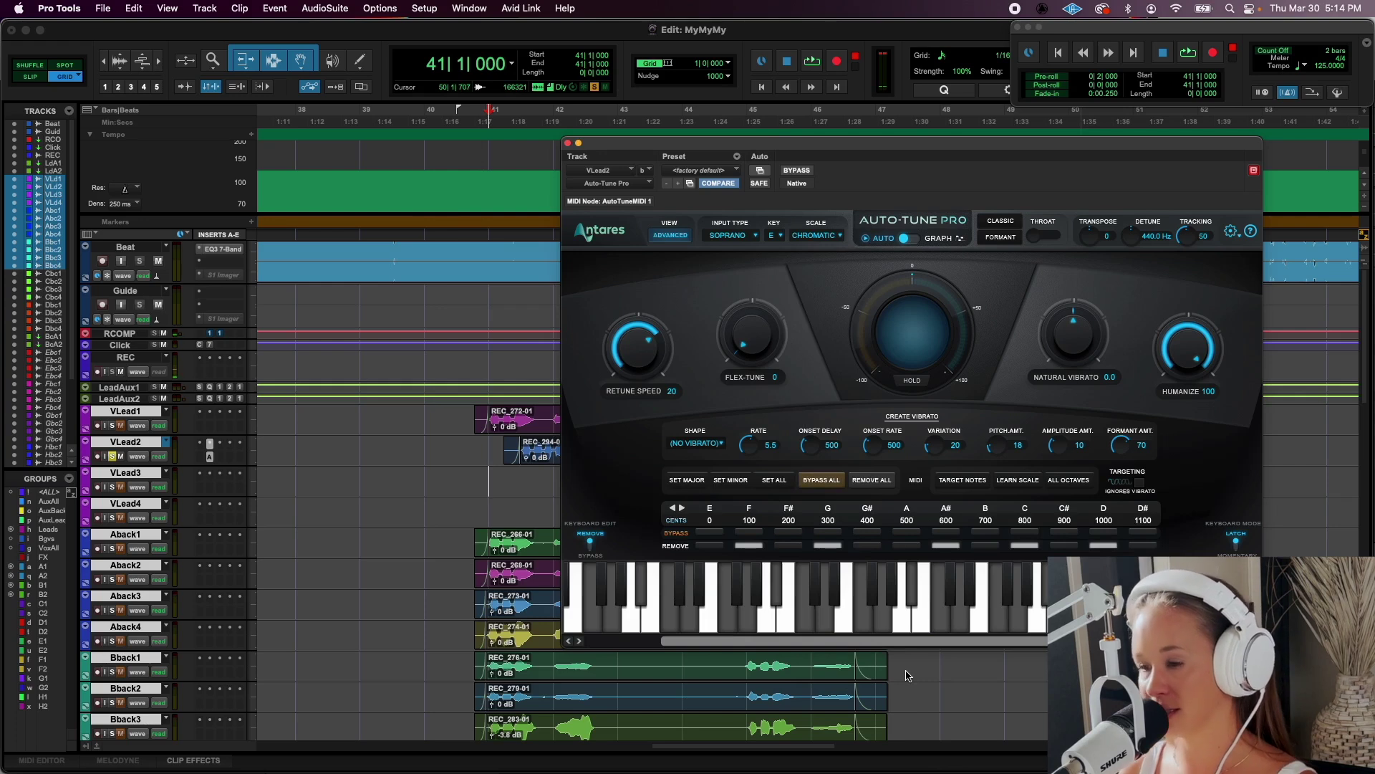
Toggle the note E off and on, first in one octave on the keyboard and again across all octaves
left_click(840, 618)
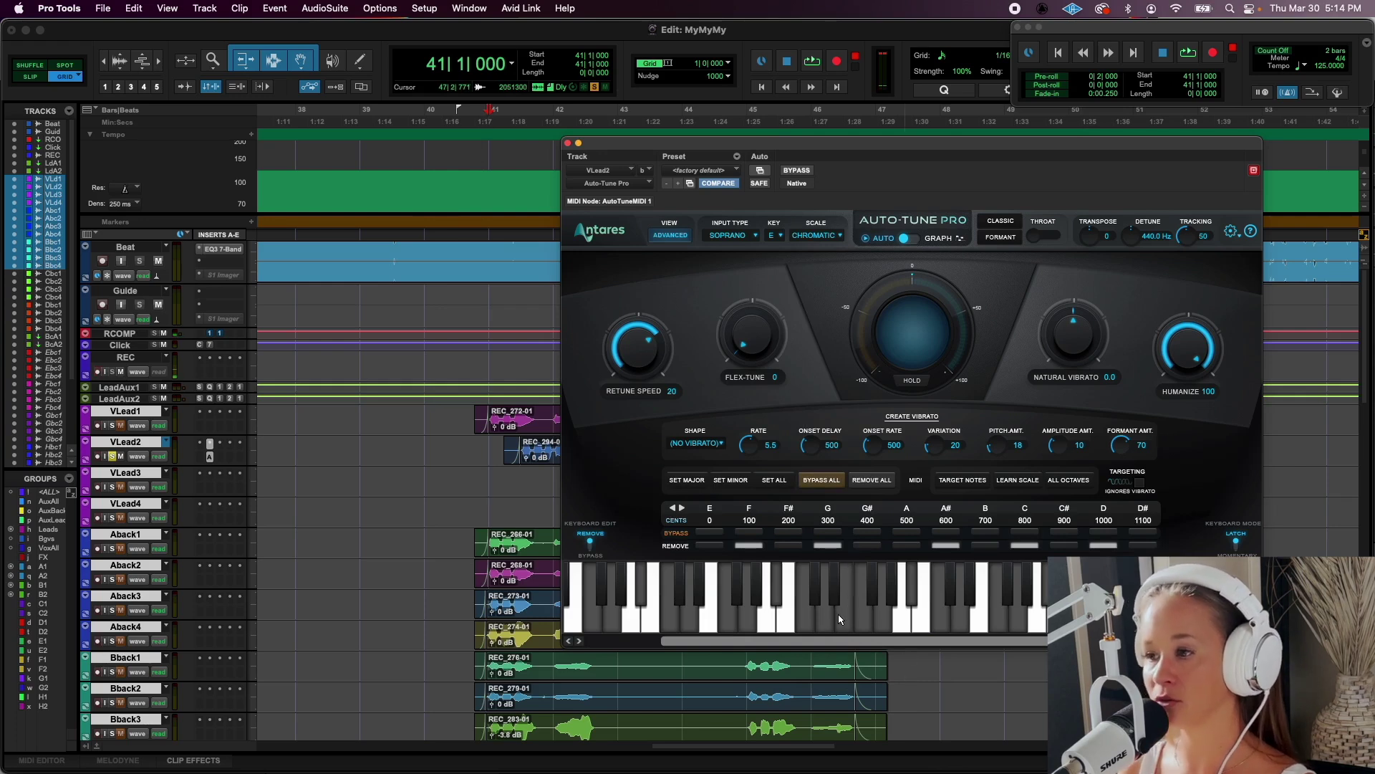
left_click(840, 619)
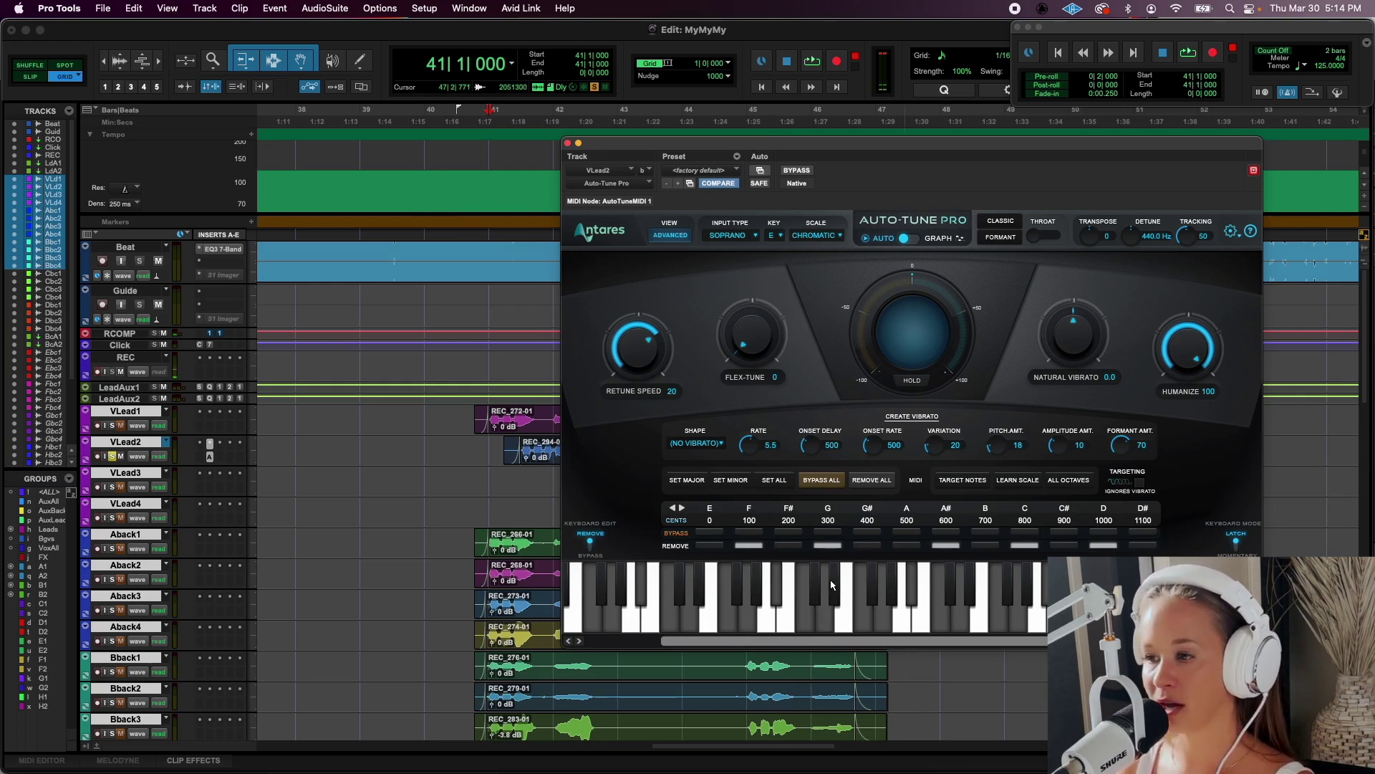
left_click(705, 546)
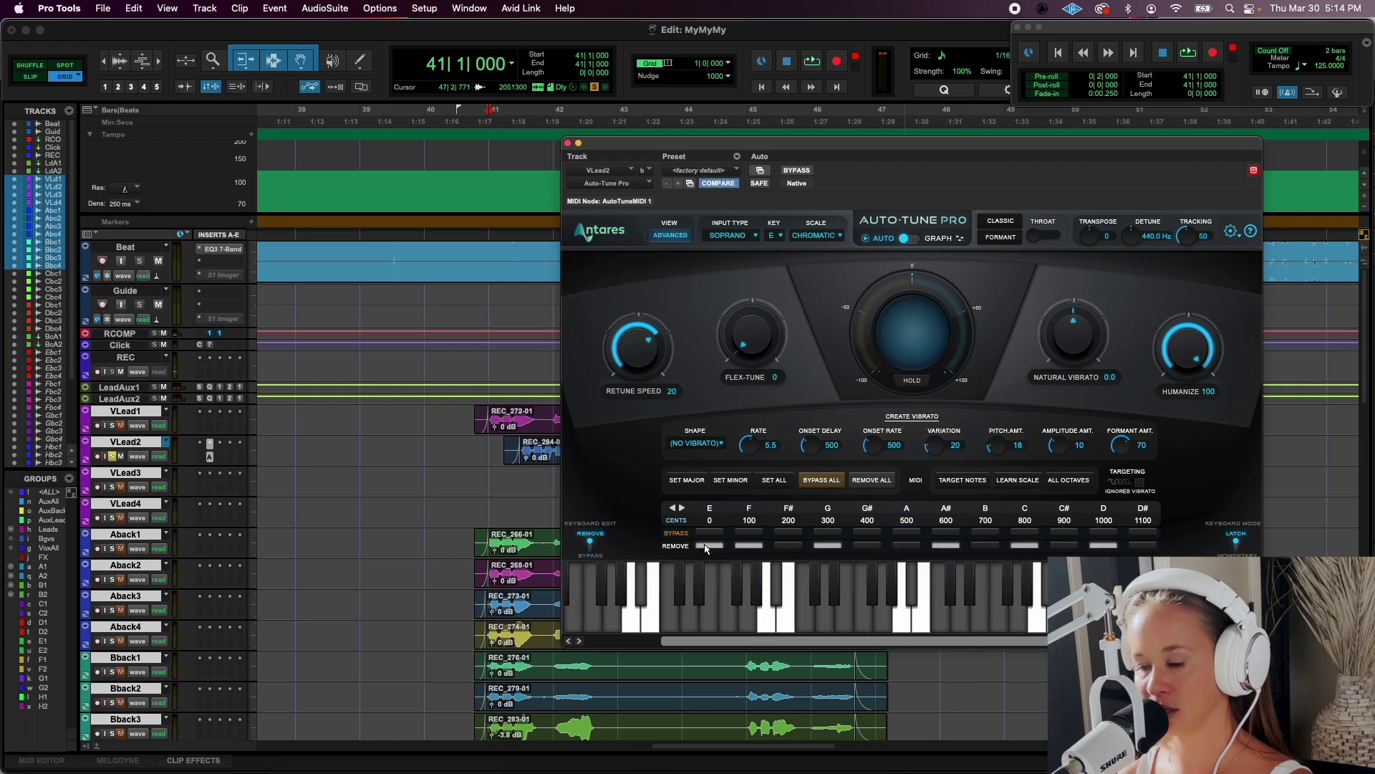
left_click(707, 546)
left_click(708, 546)
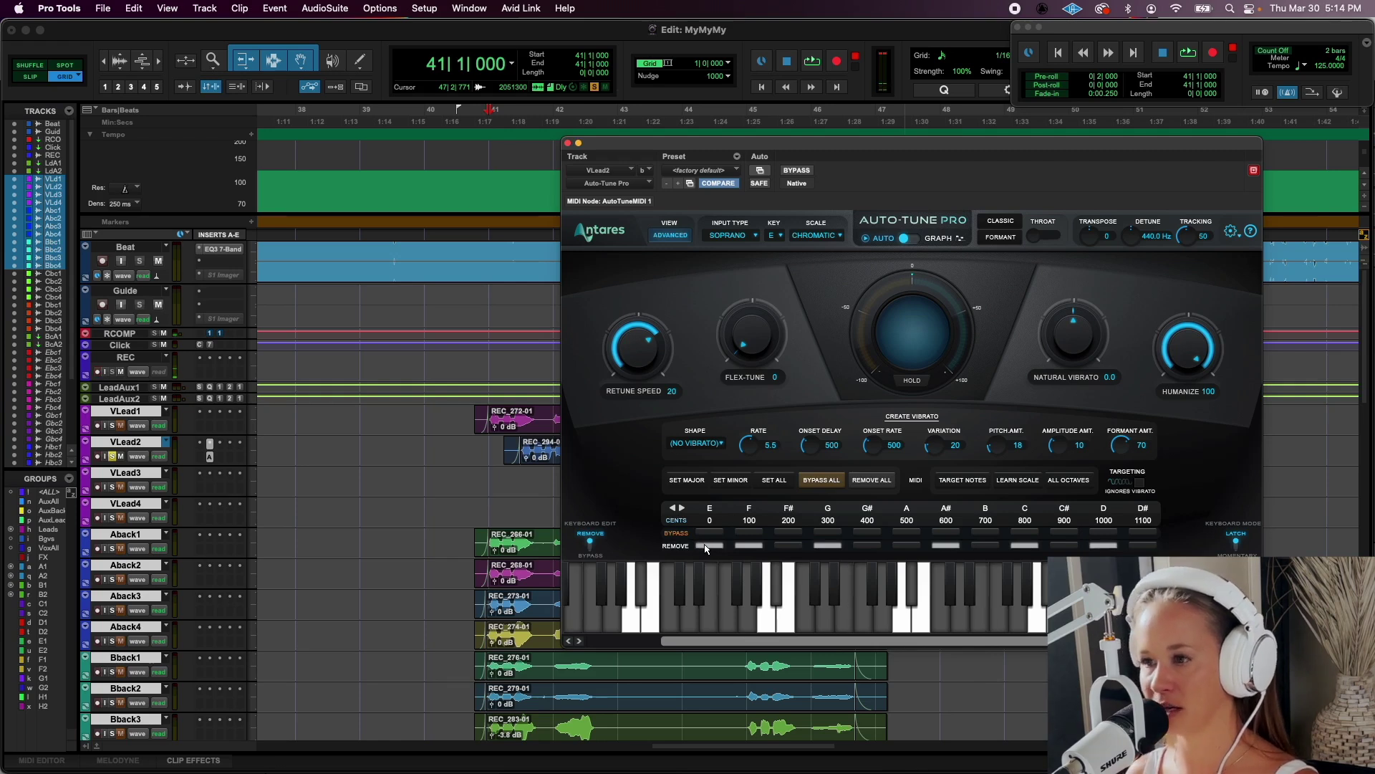
left_click(709, 546)
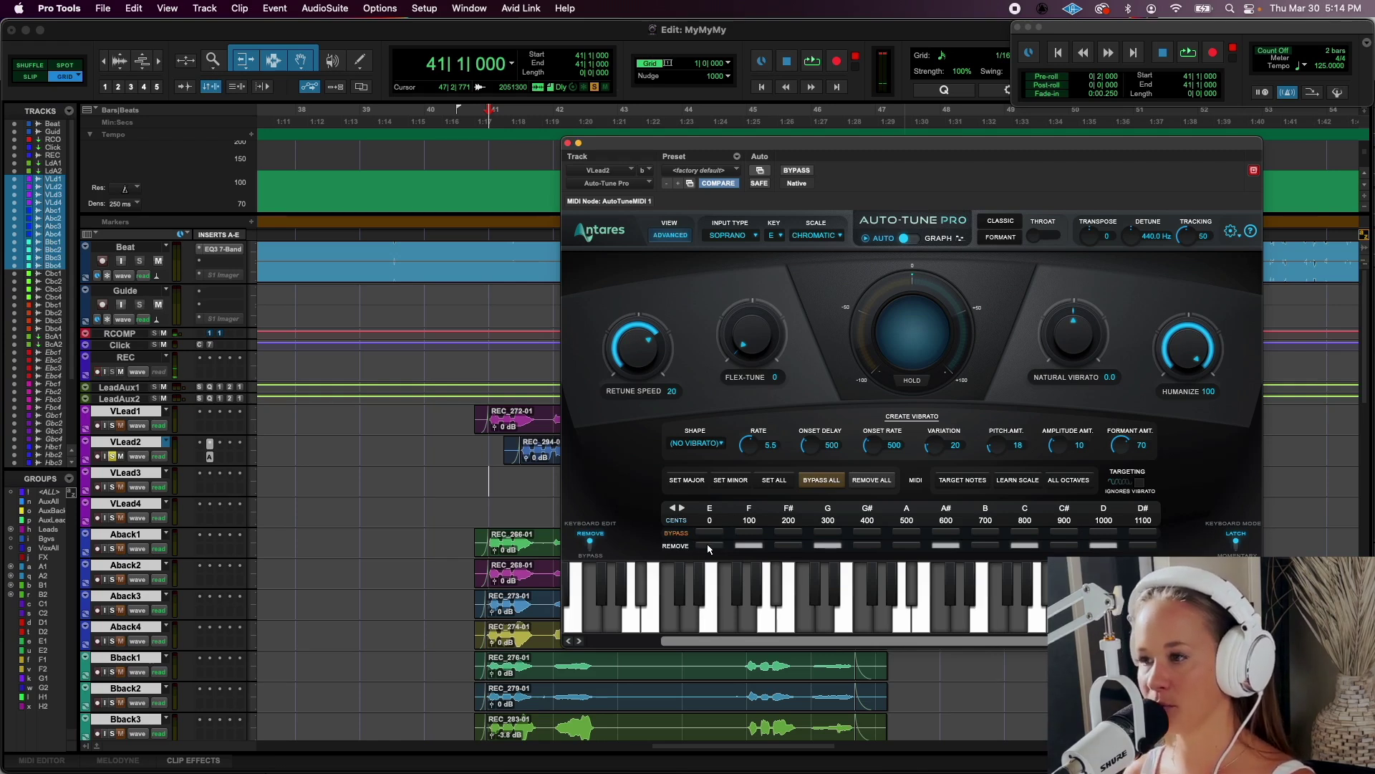
left_click(708, 546)
left_click(708, 546)
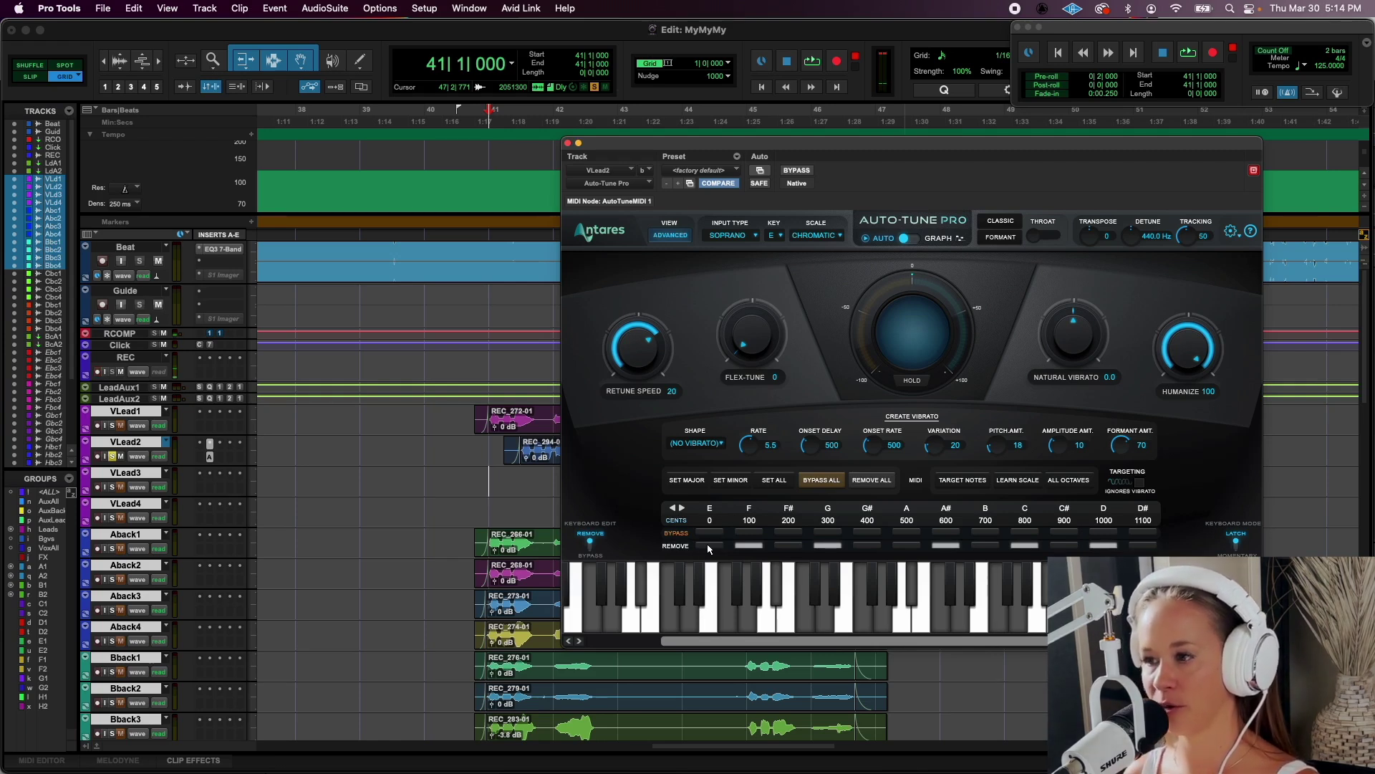
Remove E from all octaves, re-enable it in a single octave, and reset the notes to the E major set
left_click(848, 623)
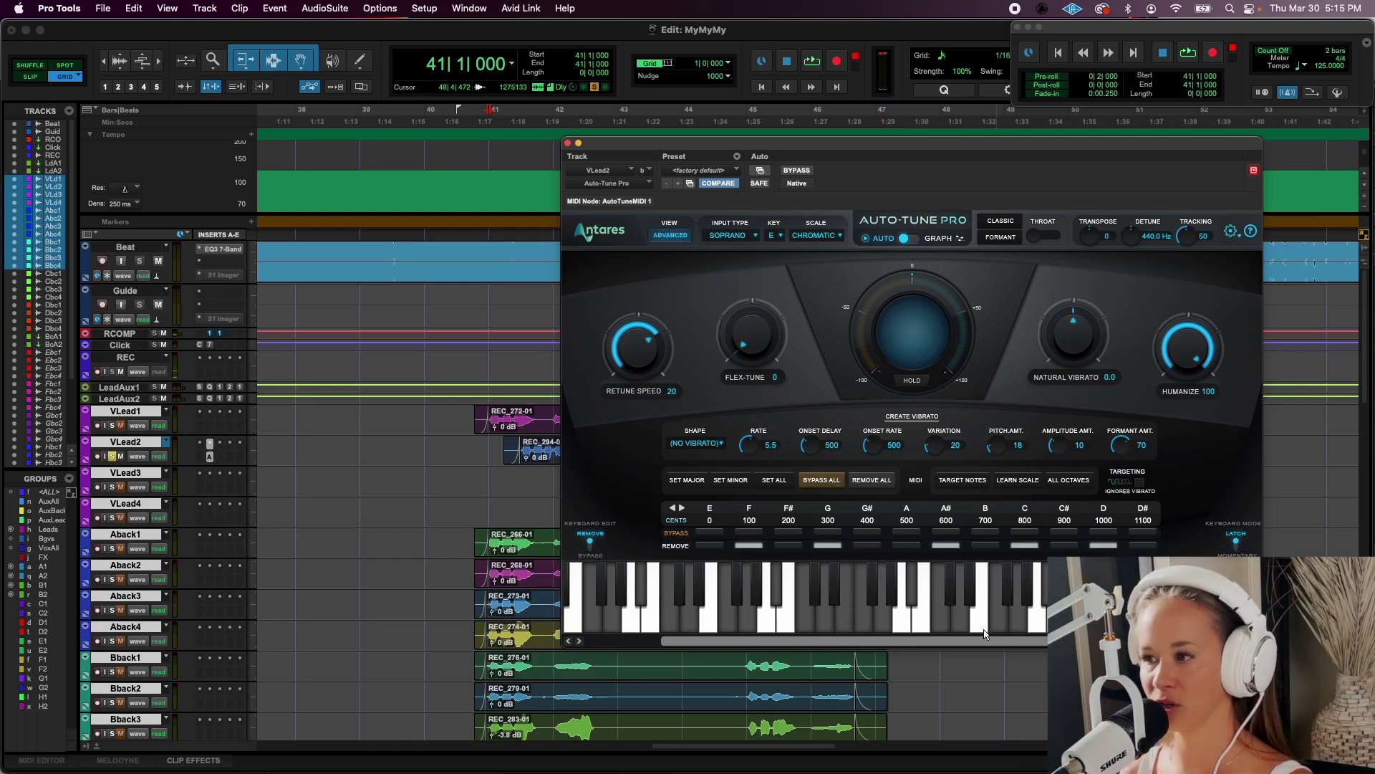
left_click(709, 546)
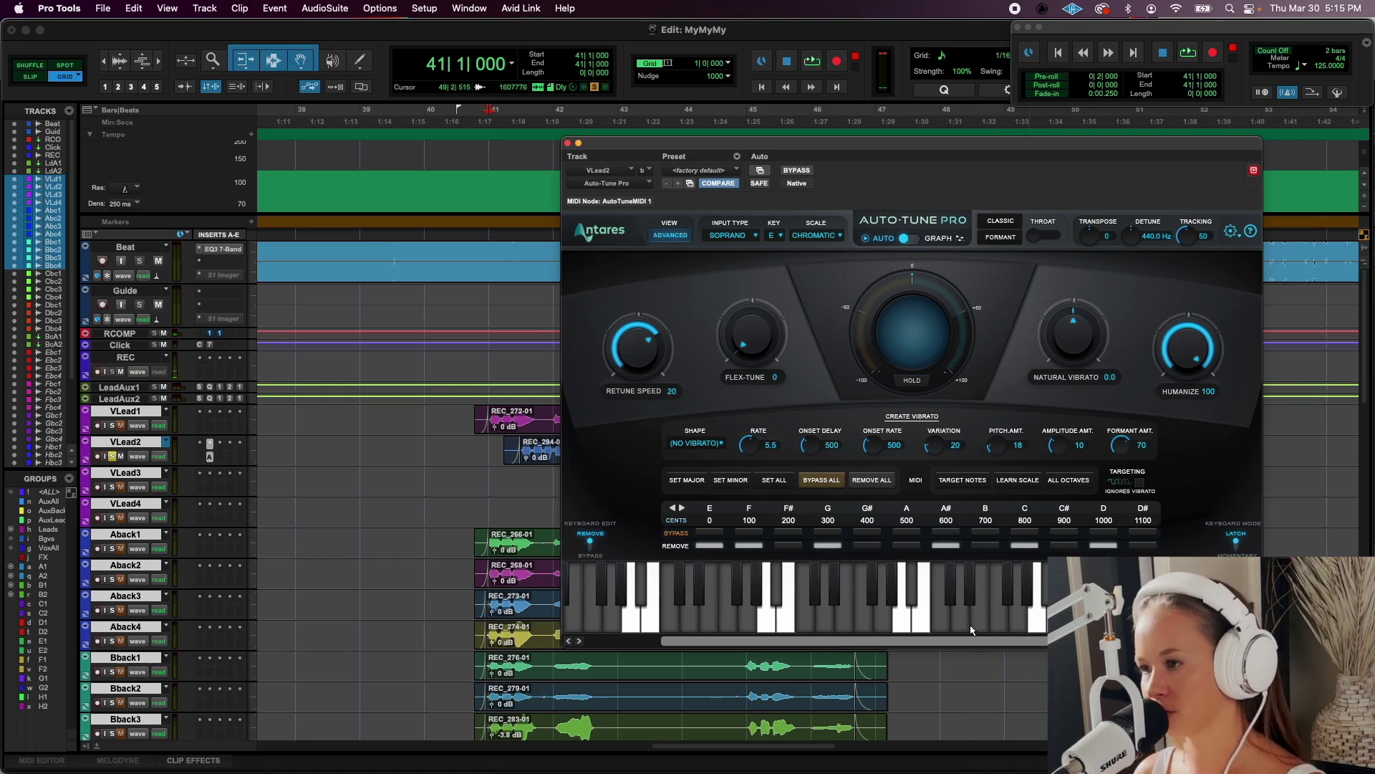
left_click(850, 629)
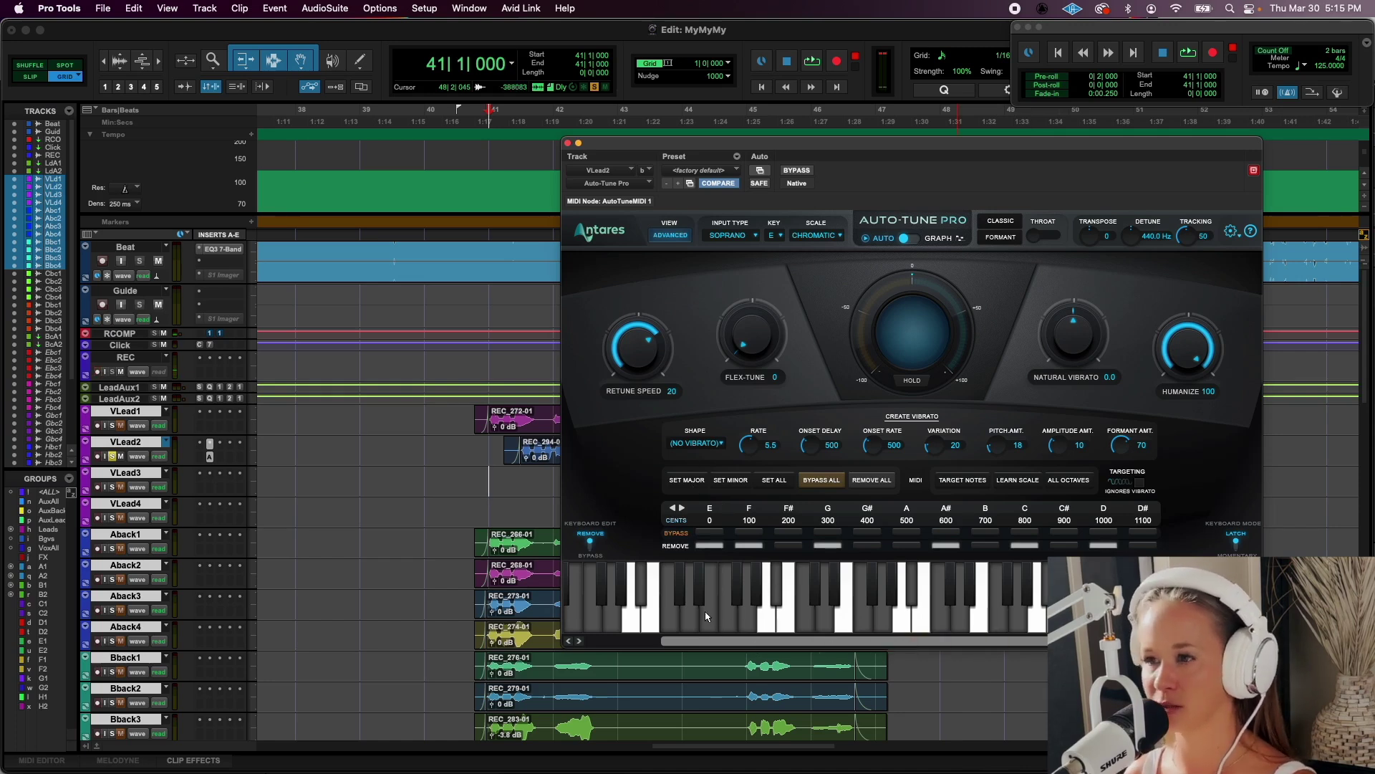
left_click(688, 480)
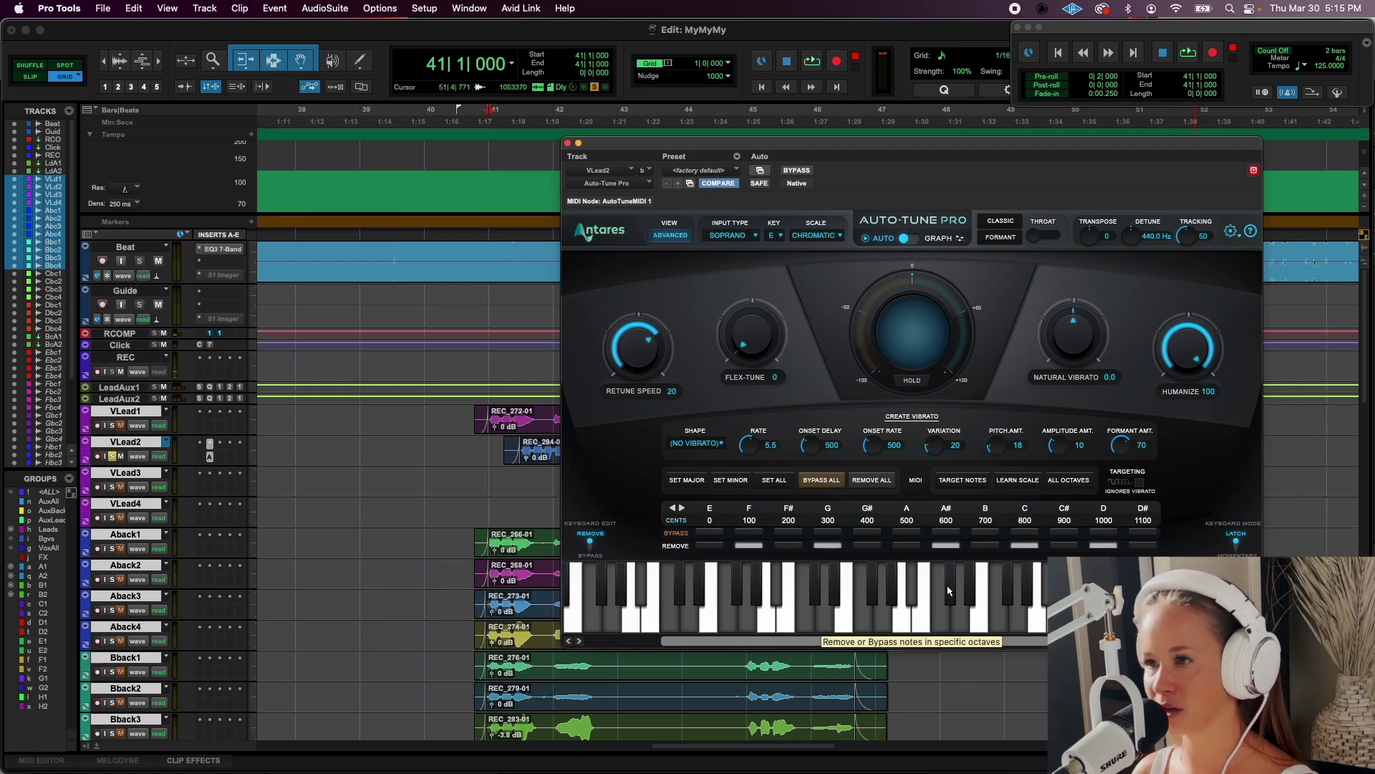
Select the VLead2 clip and play it through to check which notes Auto-Tune detects
left_click(539, 462)
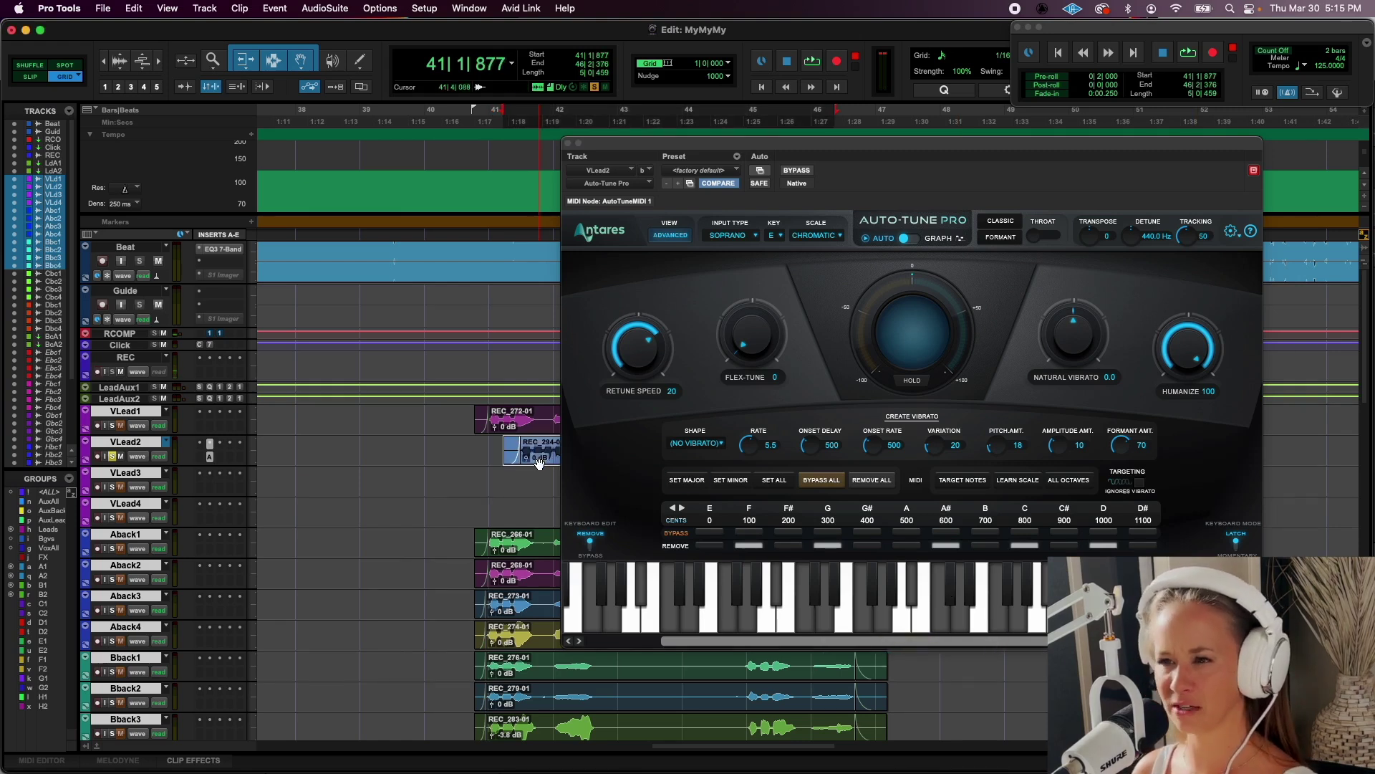
key("space")
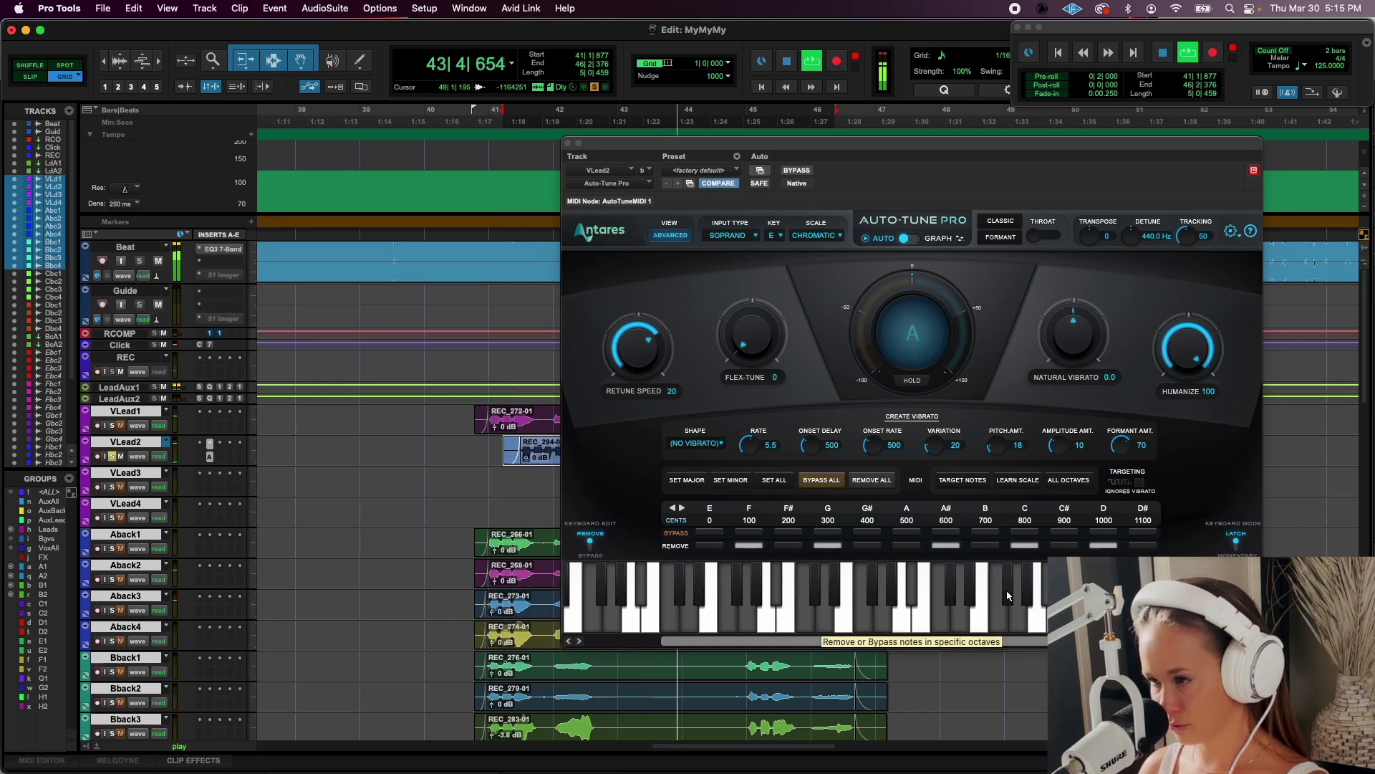
key("space")
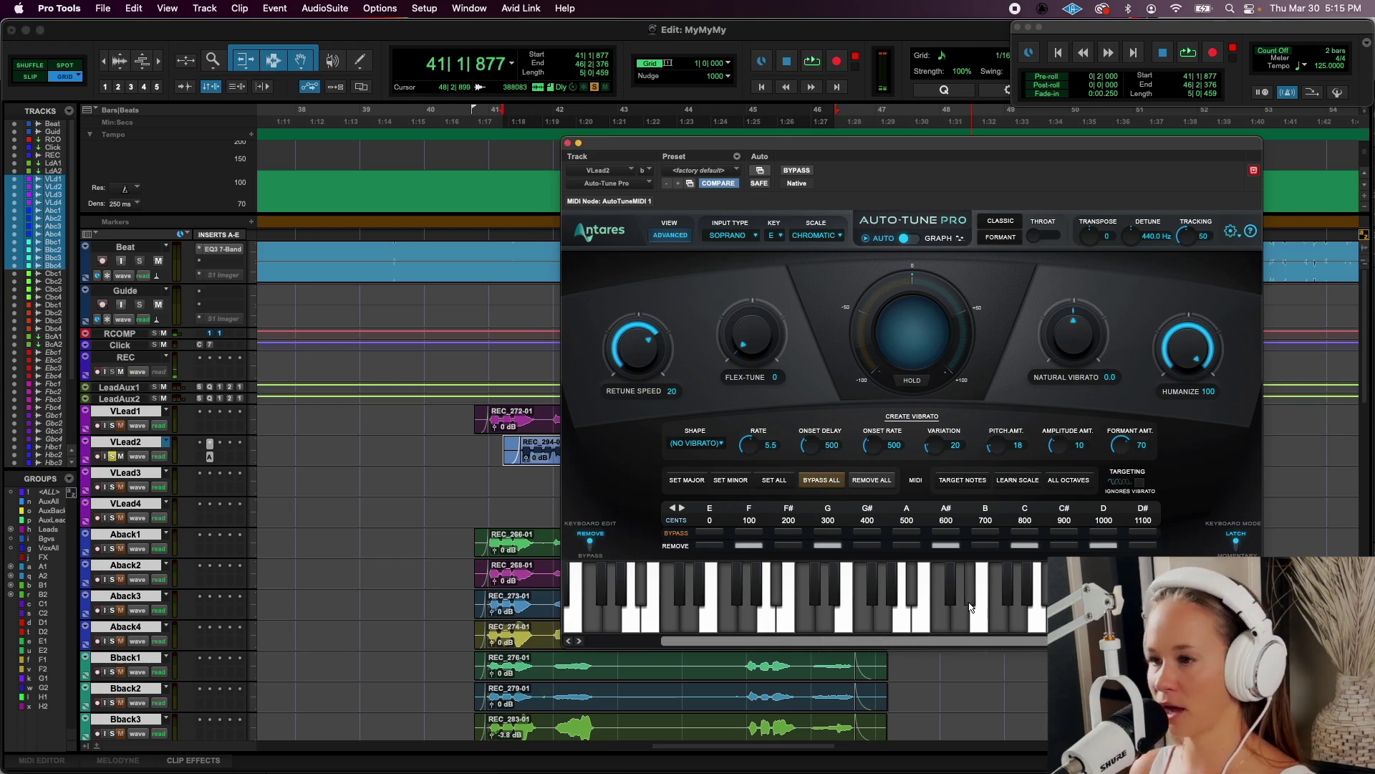
Remove D# from the active notes in all octaves and play the selected VLead2 clip
left_click(1146, 547)
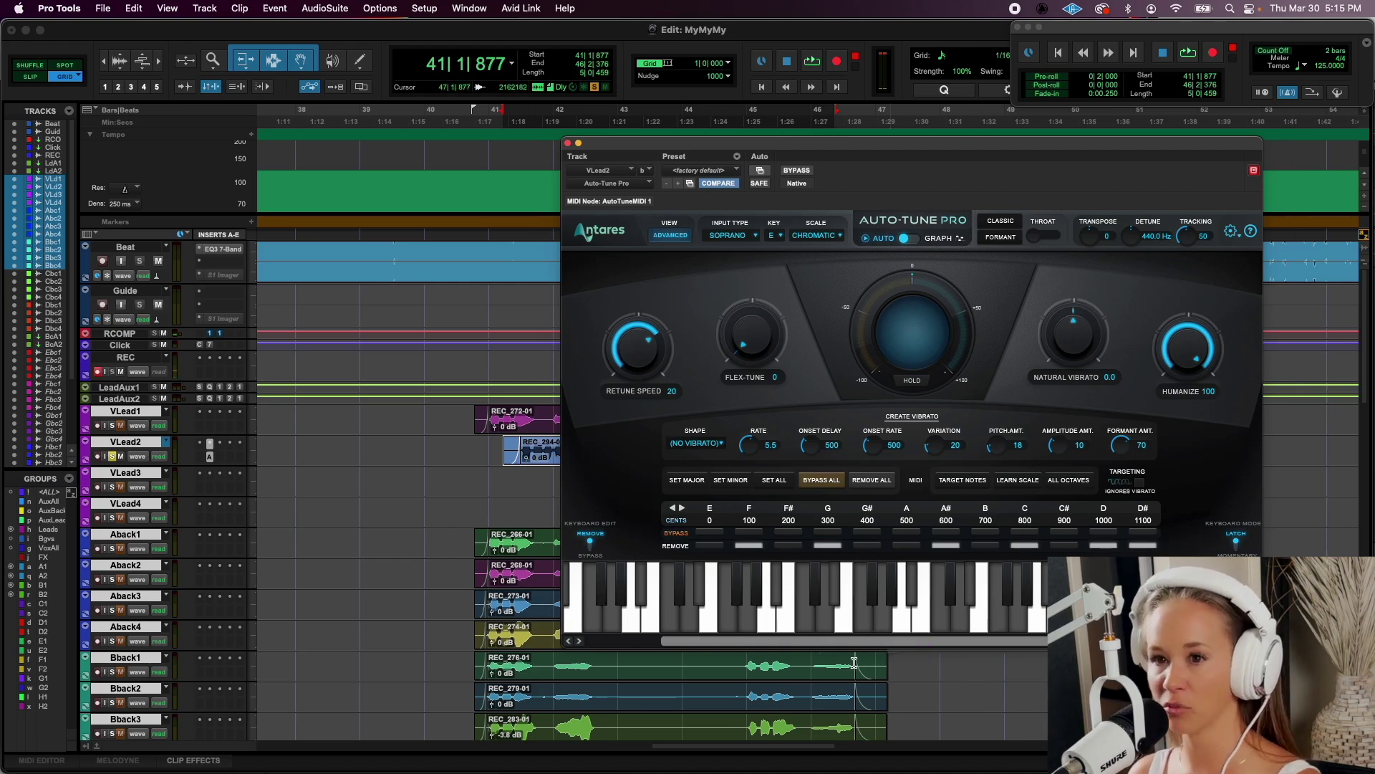
key("space")
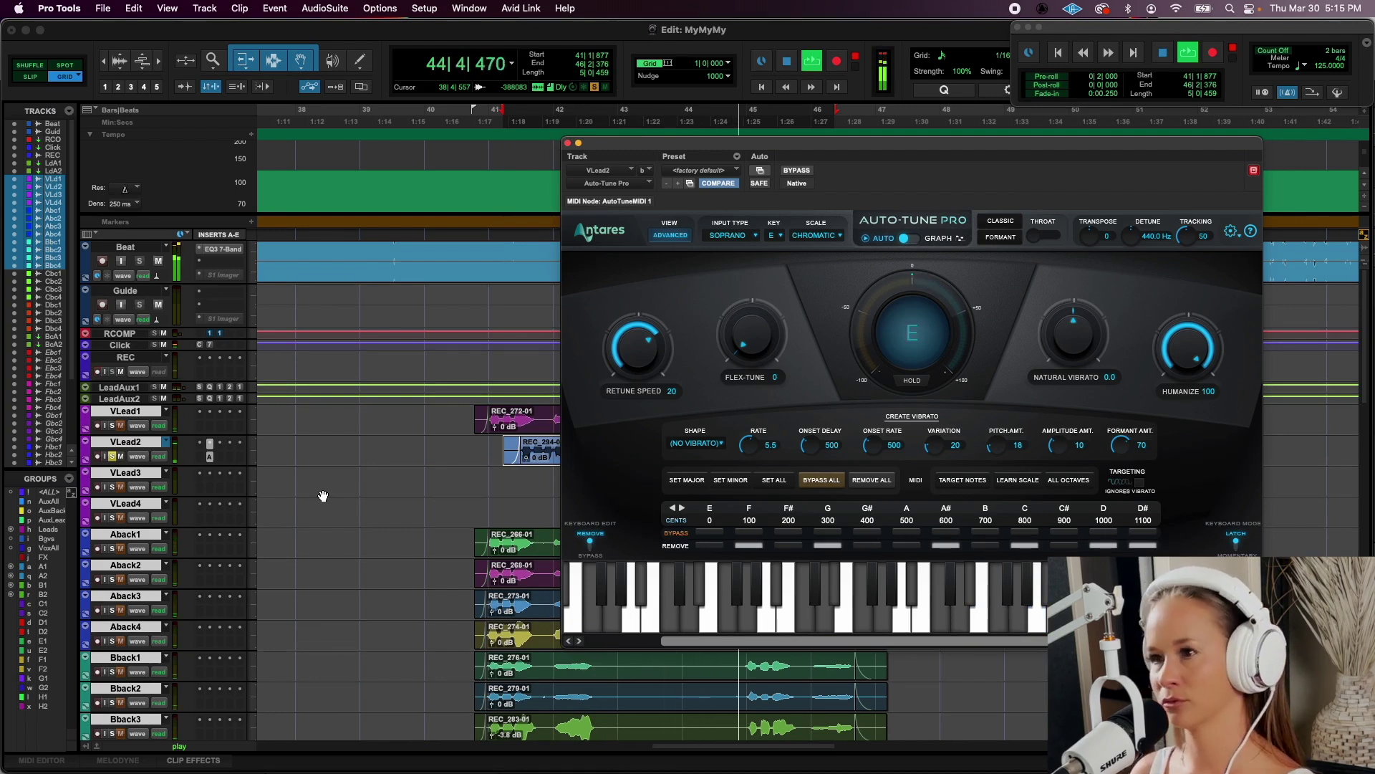
key("space")
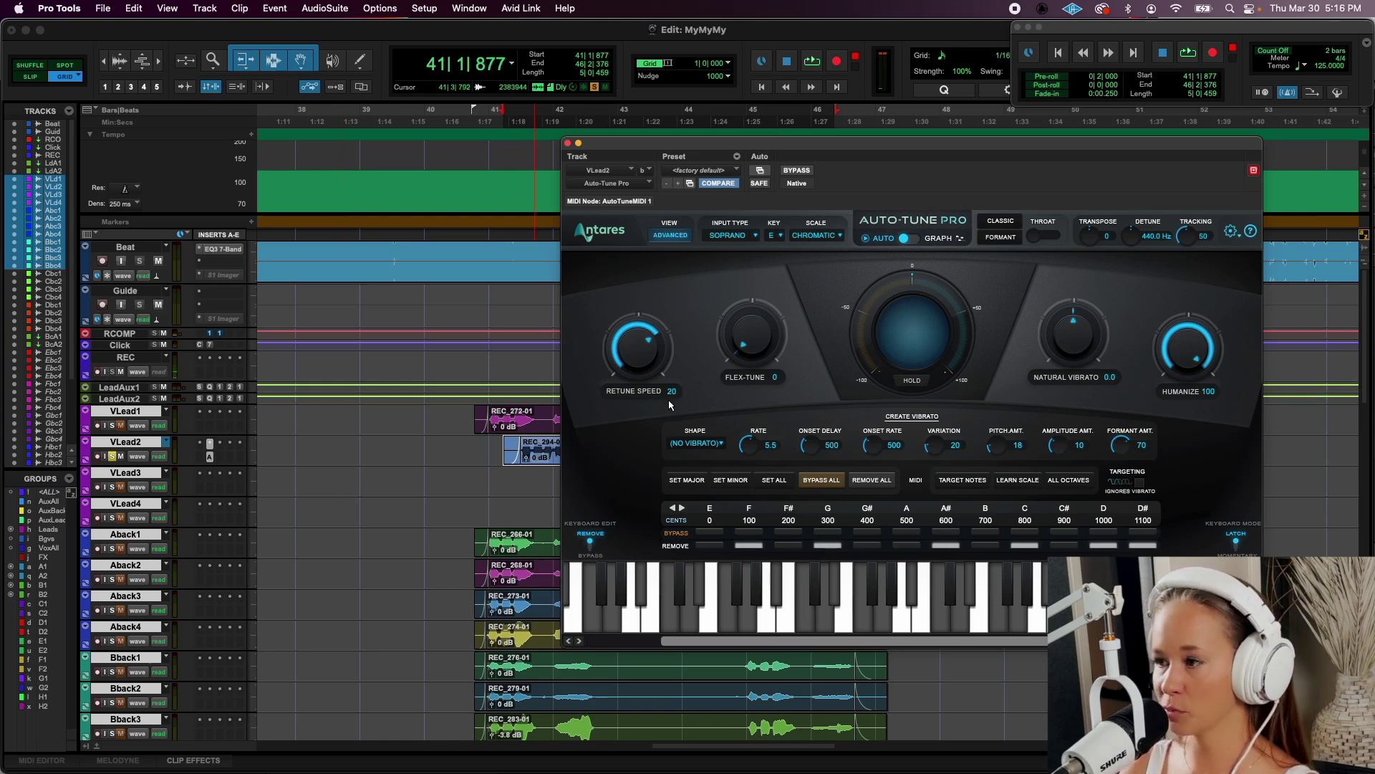
Set Auto-Tune Pro's Retune Speed to 40 and play the selected VLead2 clip
scroll(629, 350, "up", 10)
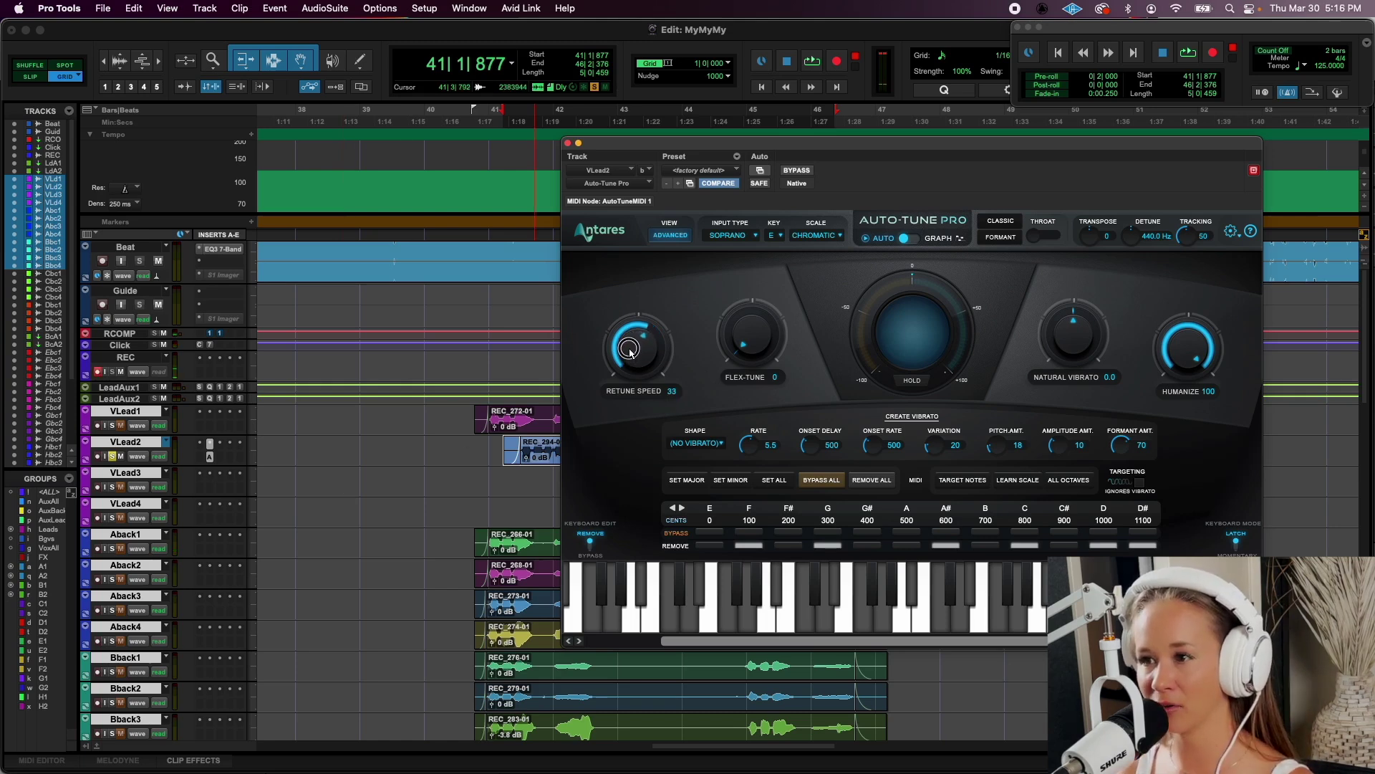
scroll(629, 351, "up", 8)
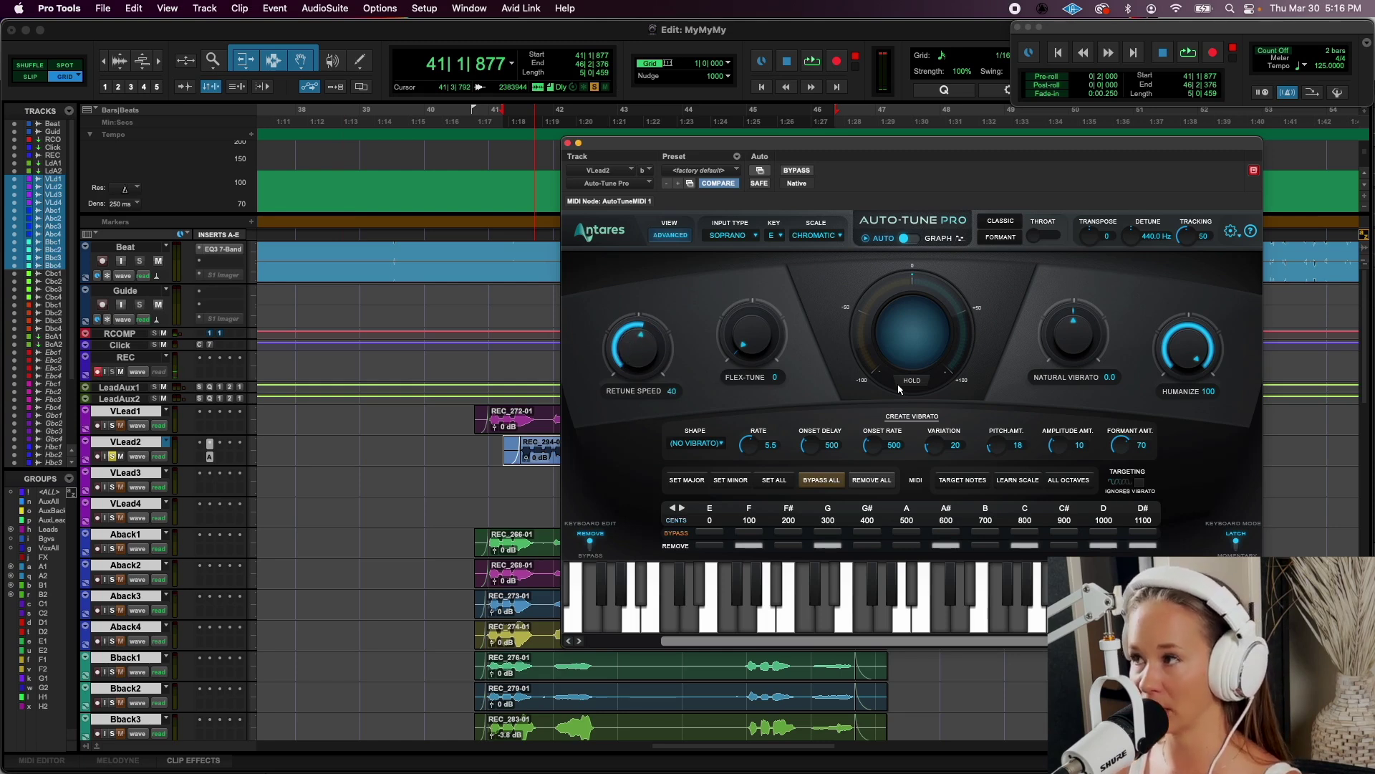
key("space")
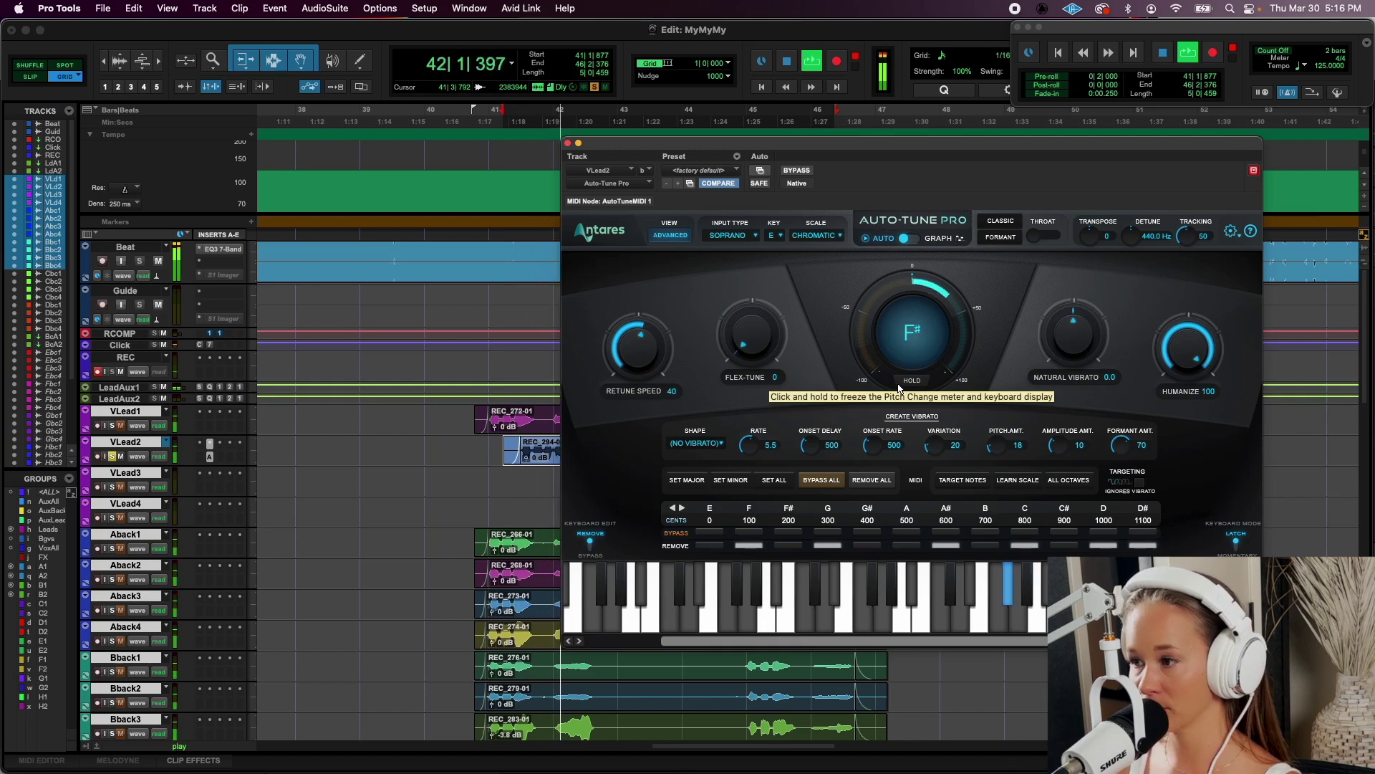
key("space")
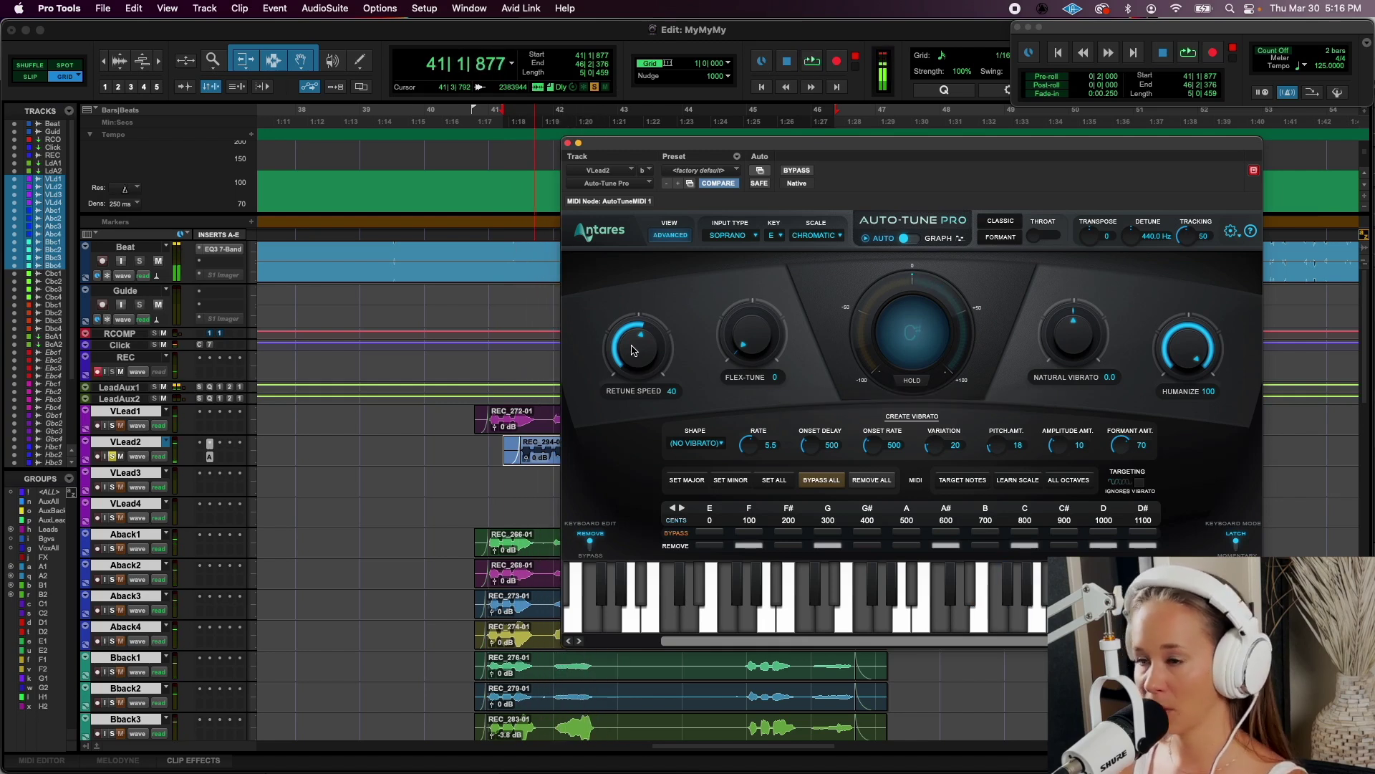
Lower Auto-Tune Pro's Retune Speed to 0 while playing the selected VLead2 clip
scroll(631, 342, "down", 8)
scroll(630, 337, "down", 10)
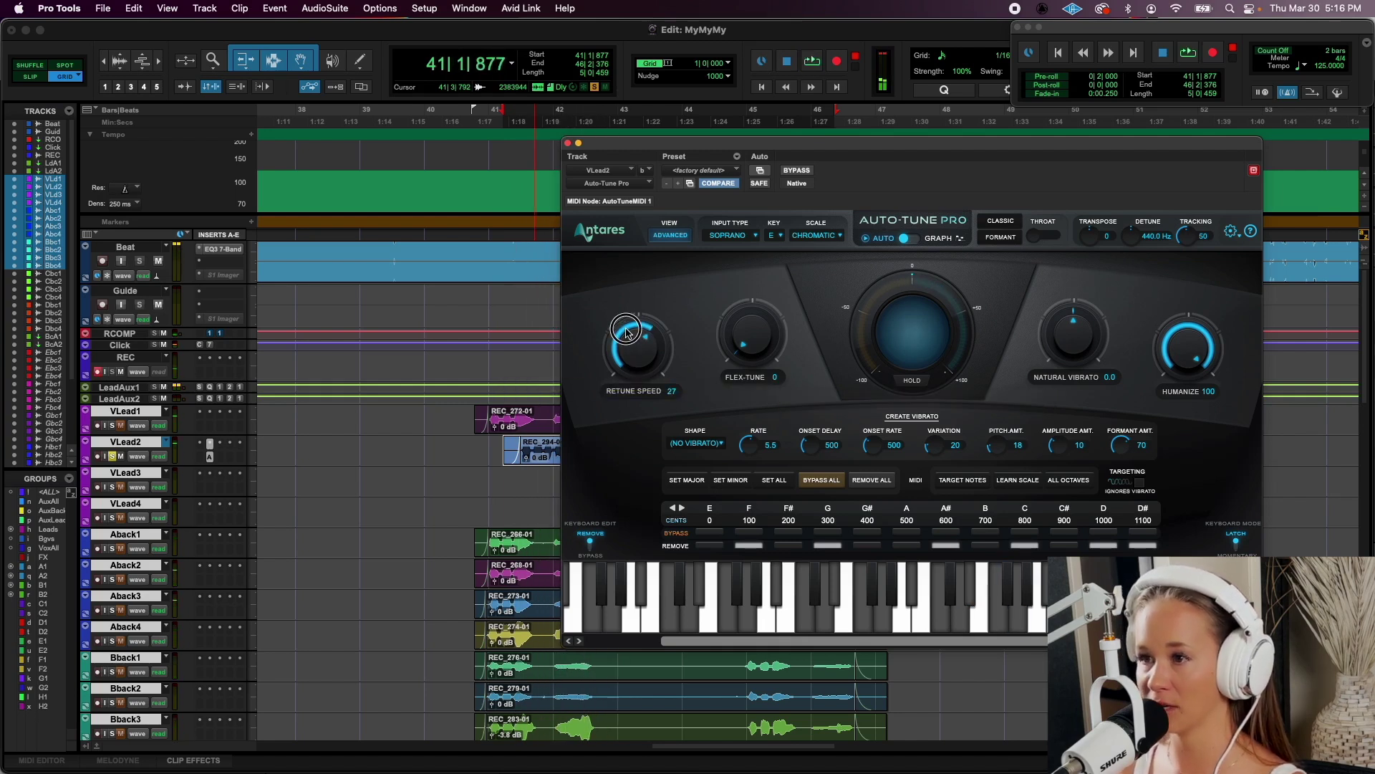
key("space")
scroll(616, 301, "down", 6)
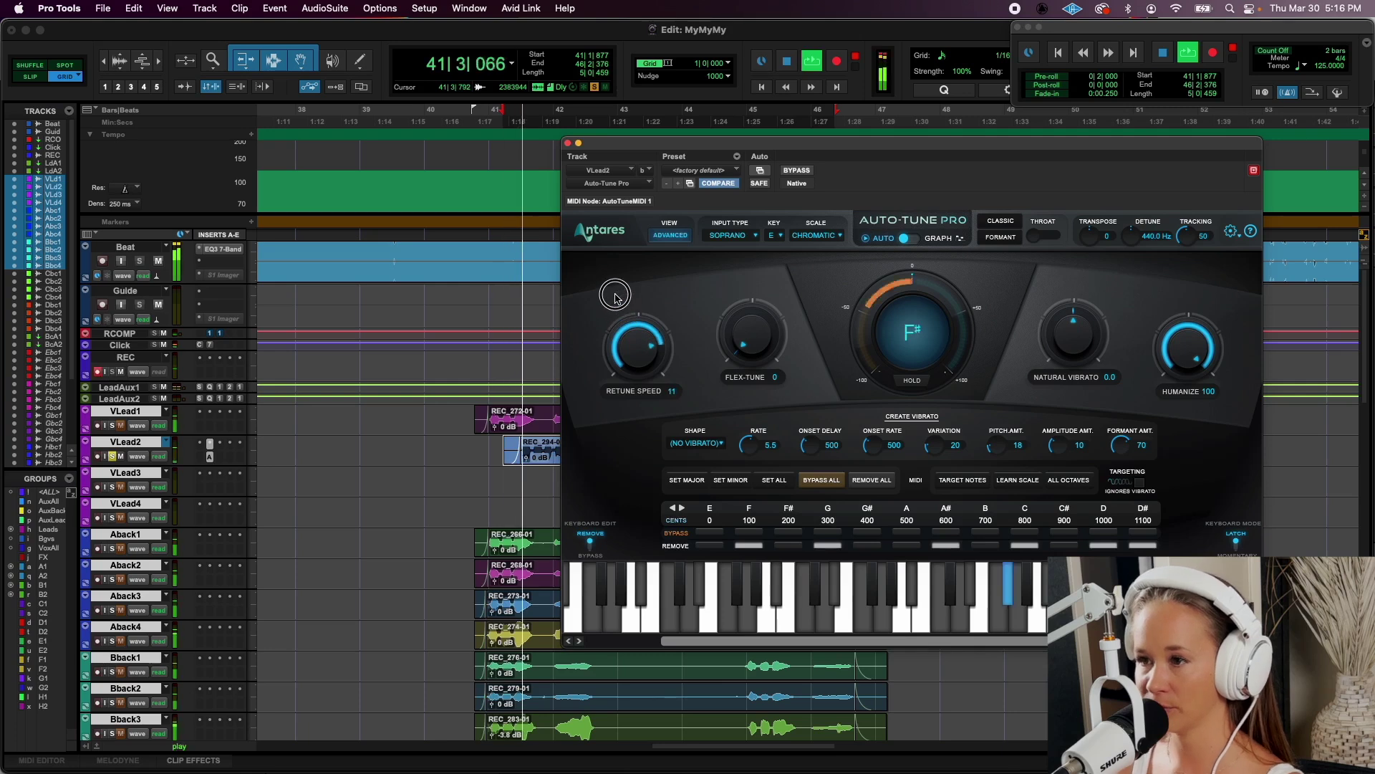
scroll(612, 283, "down", 6)
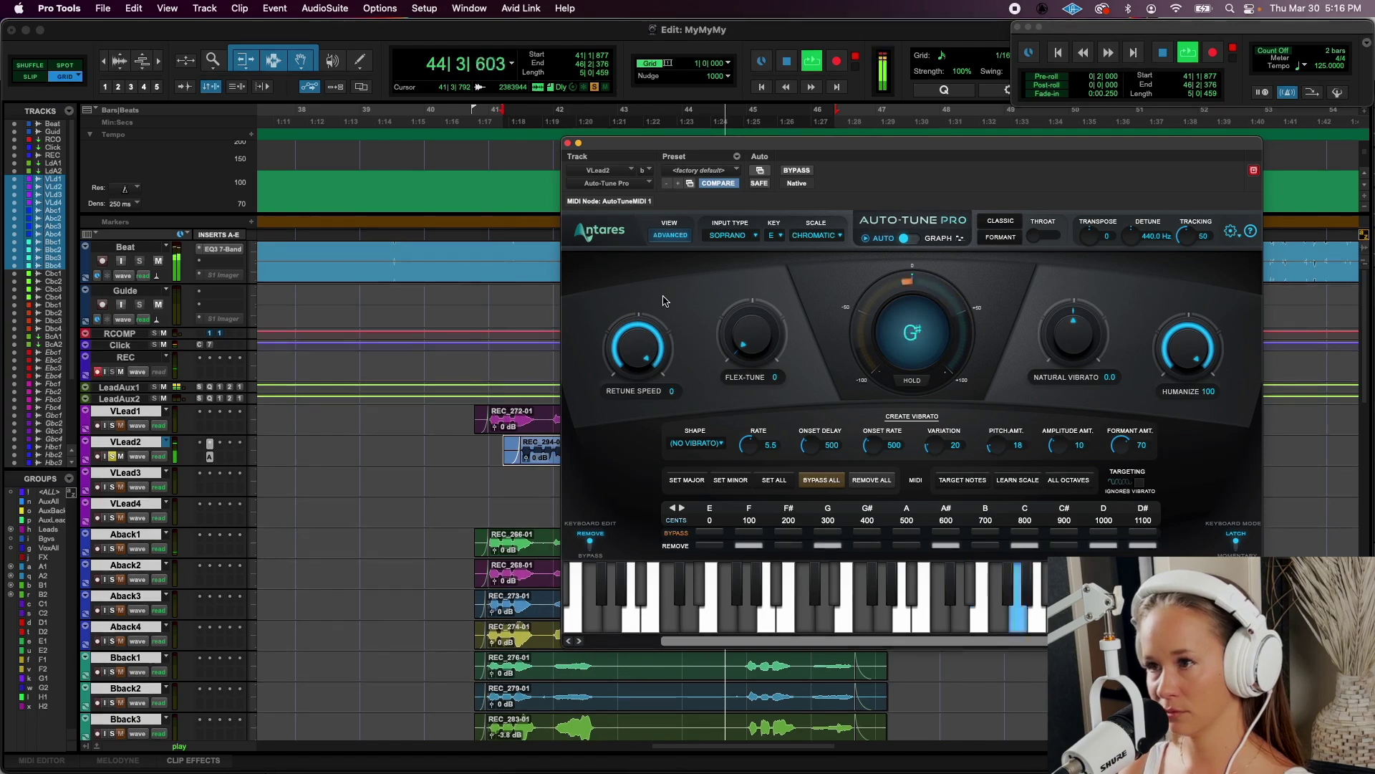
key("space")
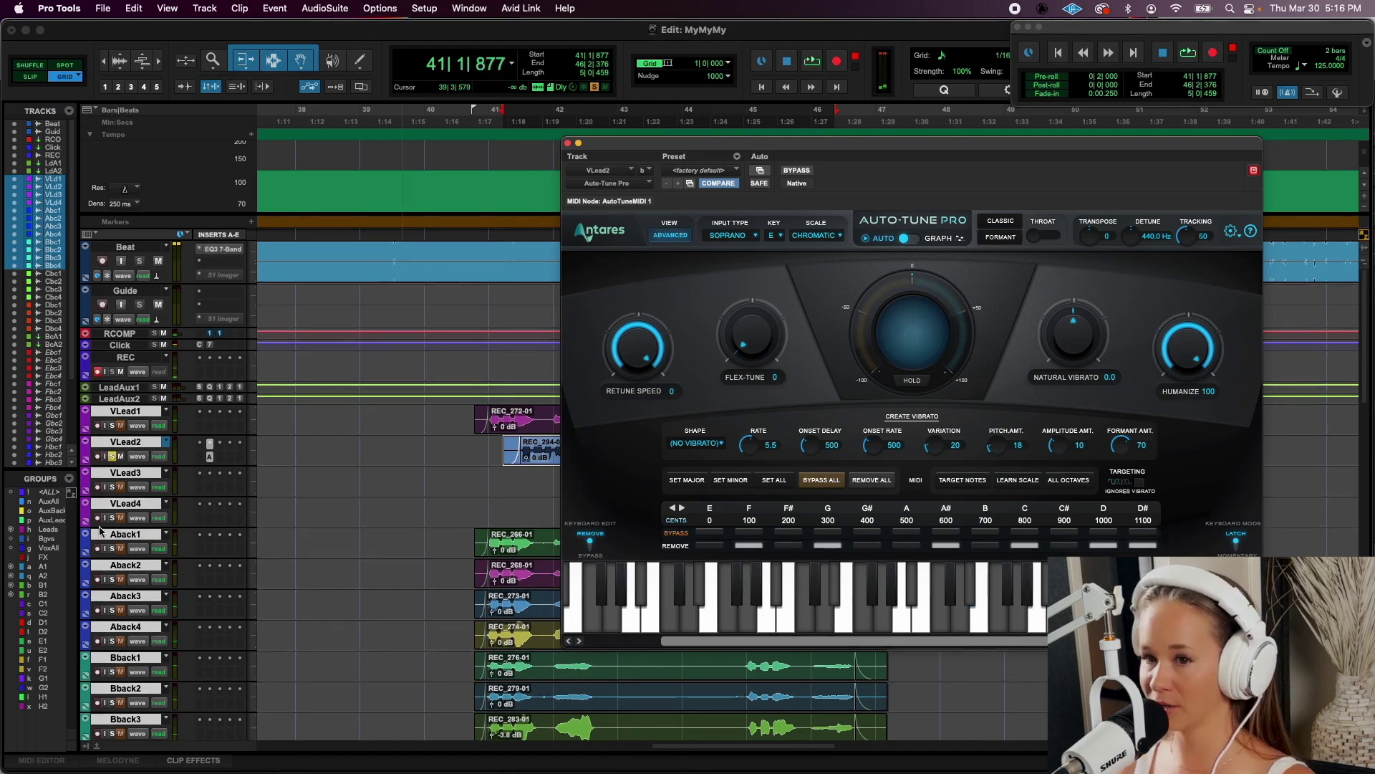
Insert the mono Waves Tune Real-Time plug-in on VLead2 in the slot following Auto-Tune Pro
left_click(223, 462)
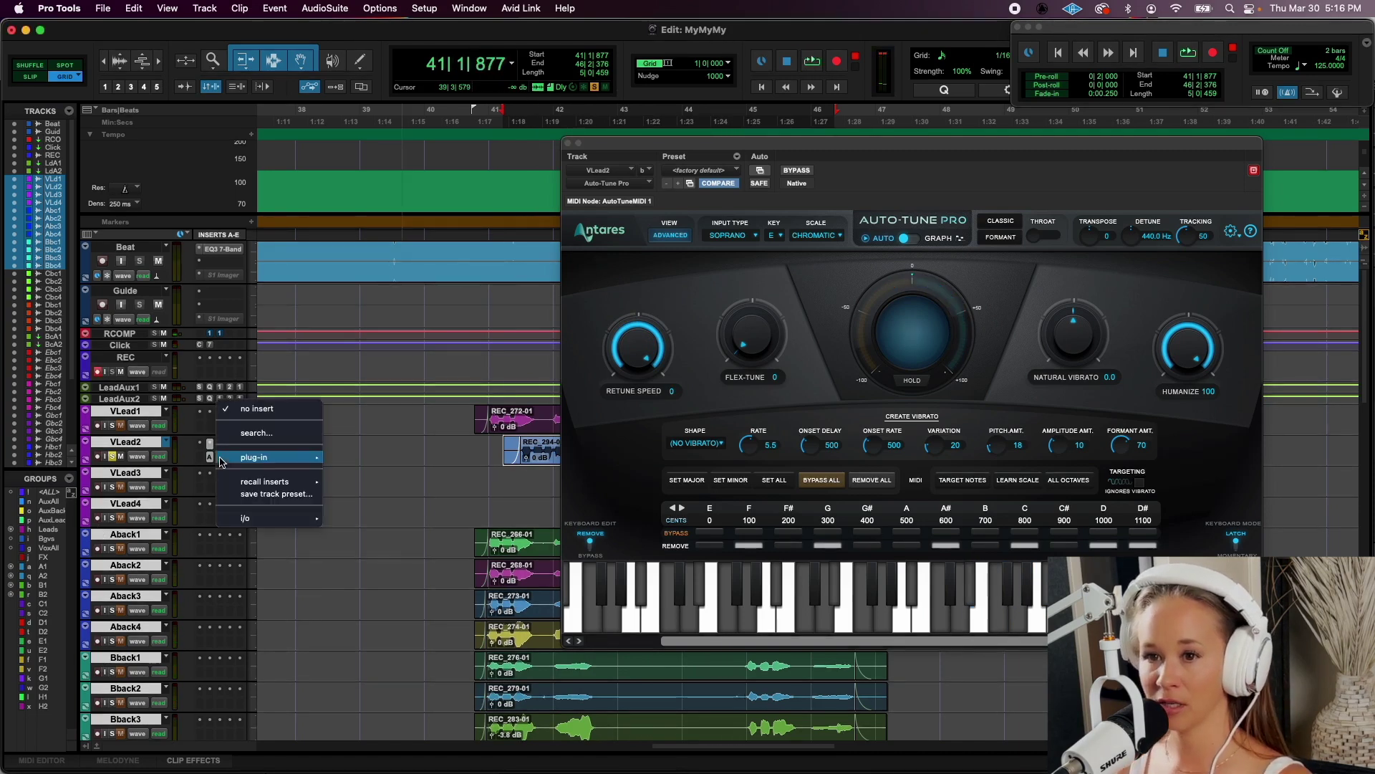
mouse_move(305, 462)
mouse_move(395, 493)
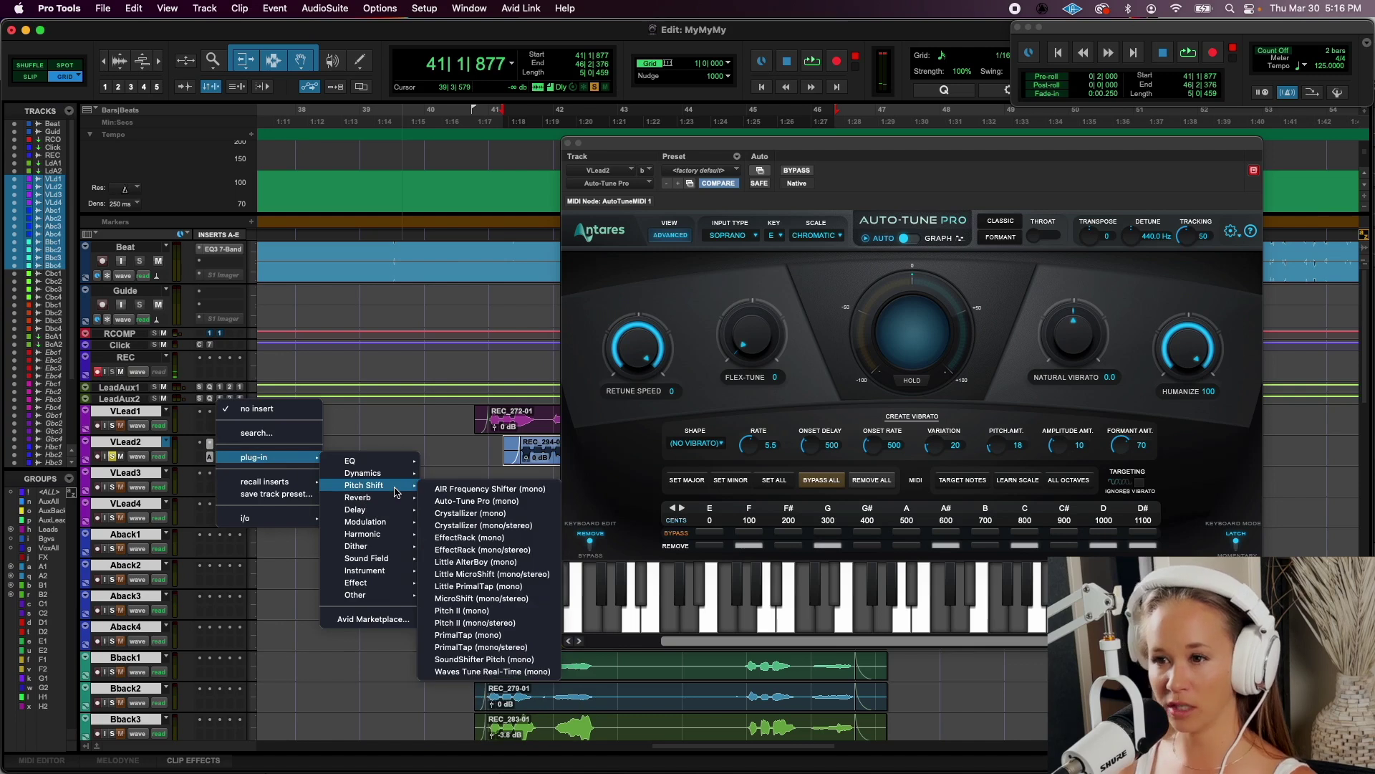
left_click(493, 671)
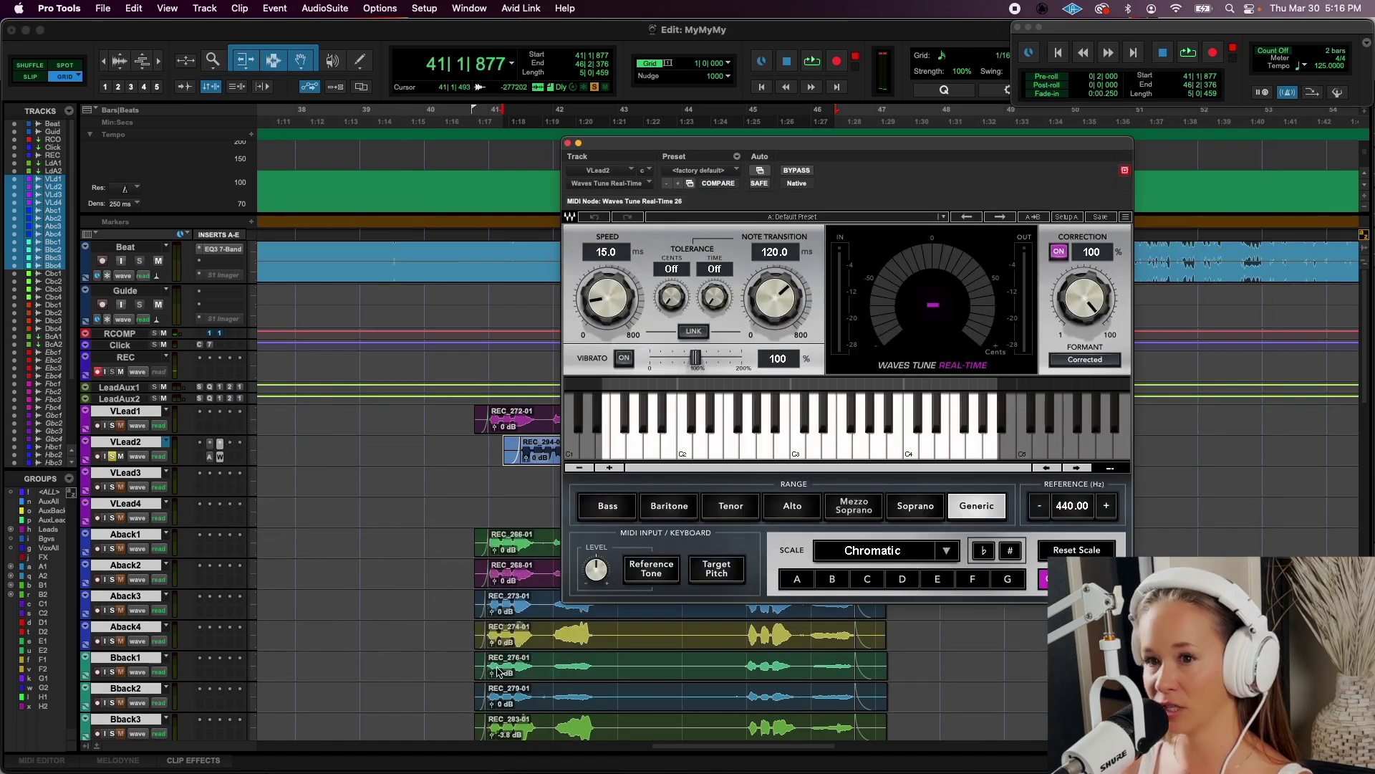
Set the Waves Tune Real-Time scale to E Major and toggle the D# just above C3 on its keyboard
left_click(924, 578)
scroll(885, 557, "down", 1)
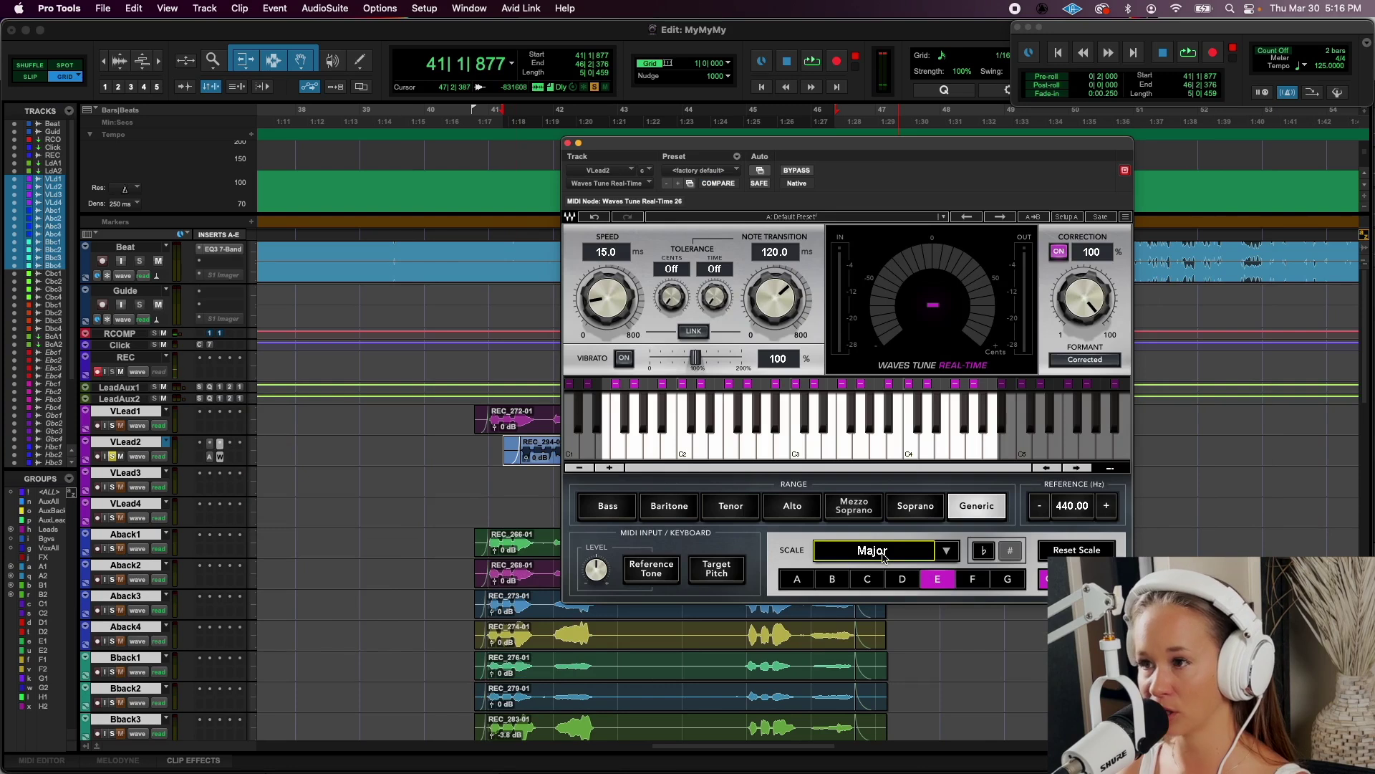
left_click(824, 383)
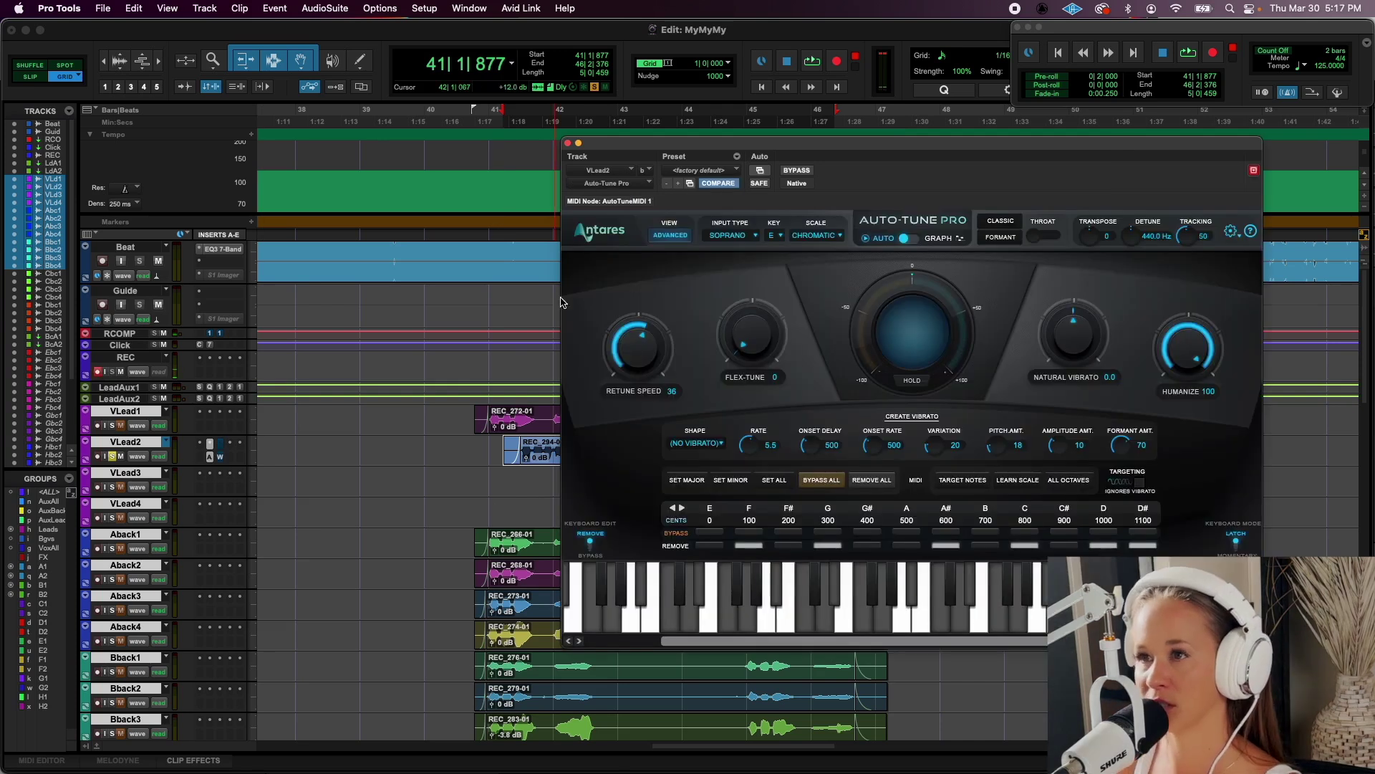
Close the Auto-Tune Pro window and play the VLead2 clip through Auto-Tune Pro alone, again through Waves Tune Real-Time alone
left_click(568, 144)
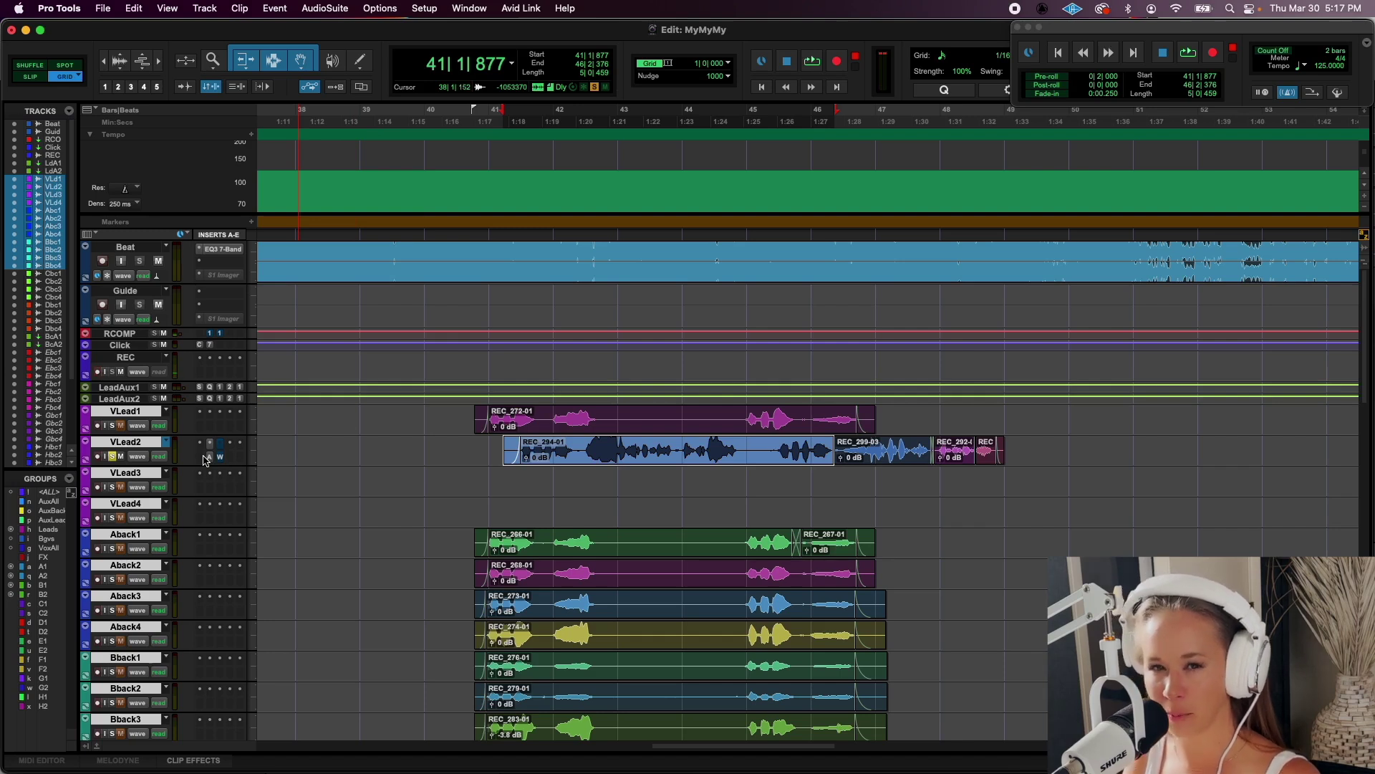
key("space")
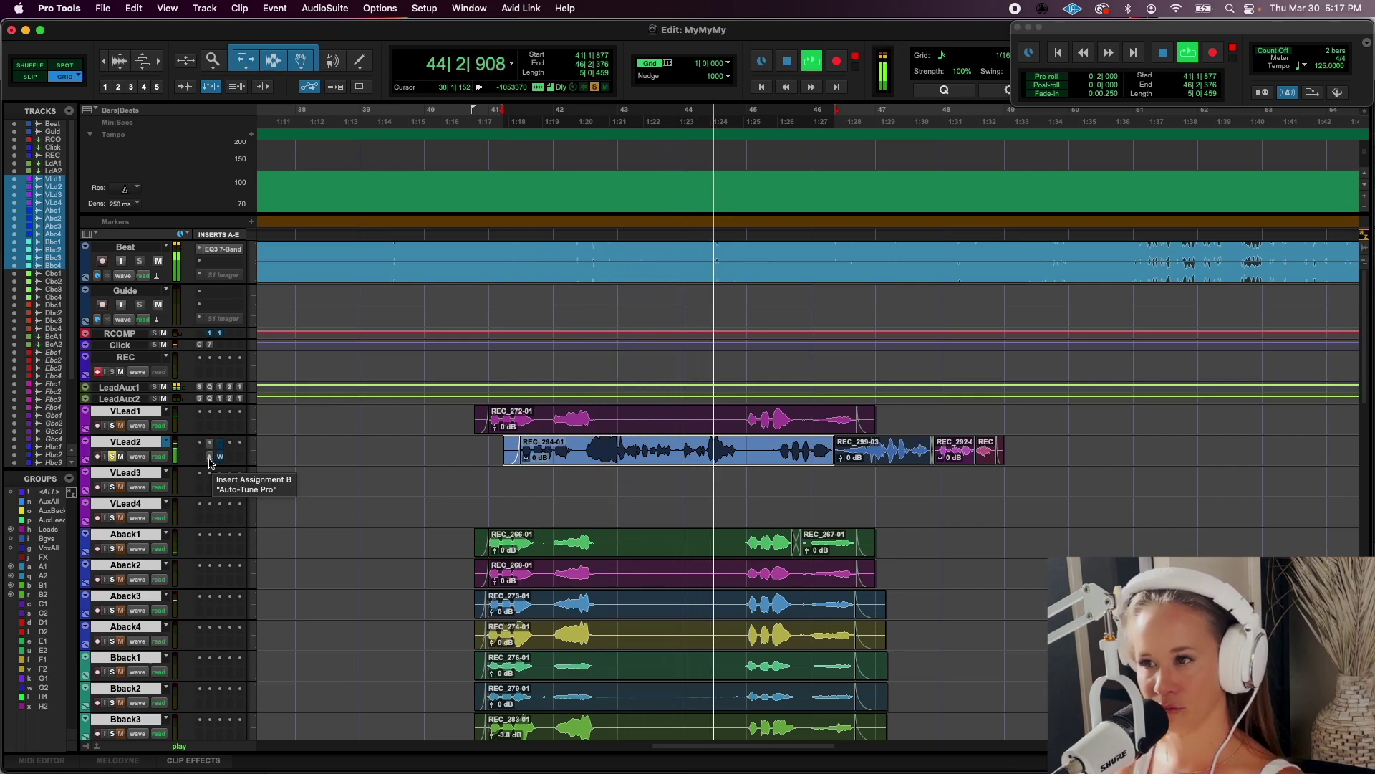
key("space")
key("space")
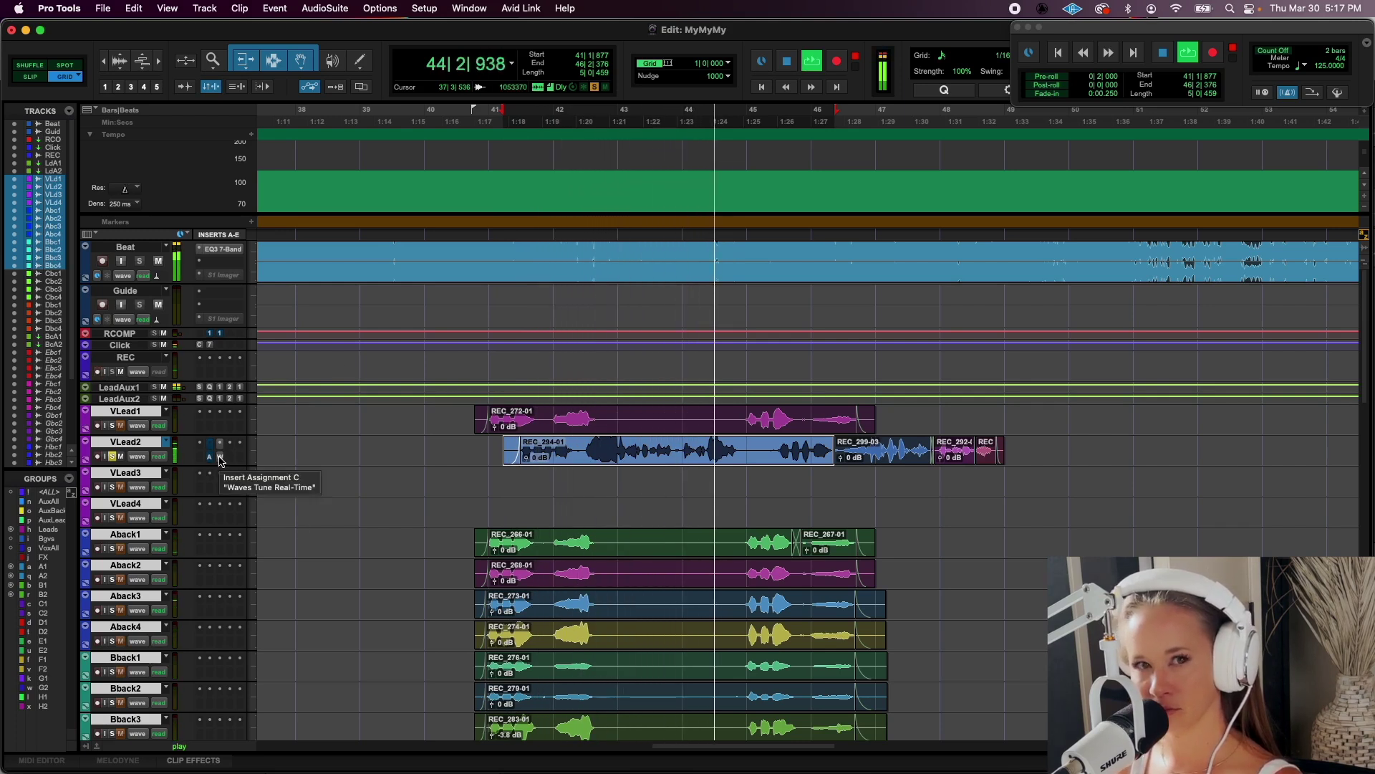
key("space")
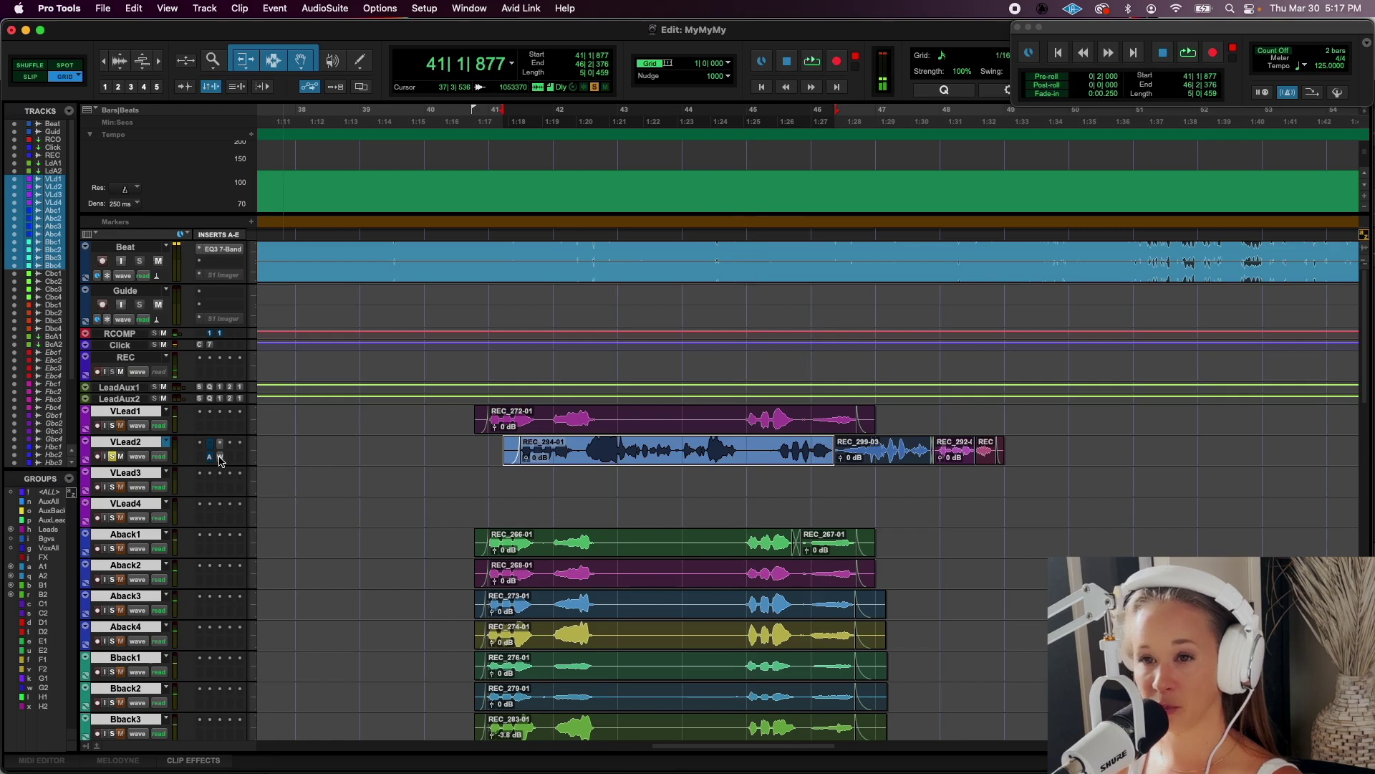
In Waves Tune Real-Time, set Note Transition to 81.2 ms and Speed to 0.5 ms, and play the VLead2 clip
left_click(220, 458)
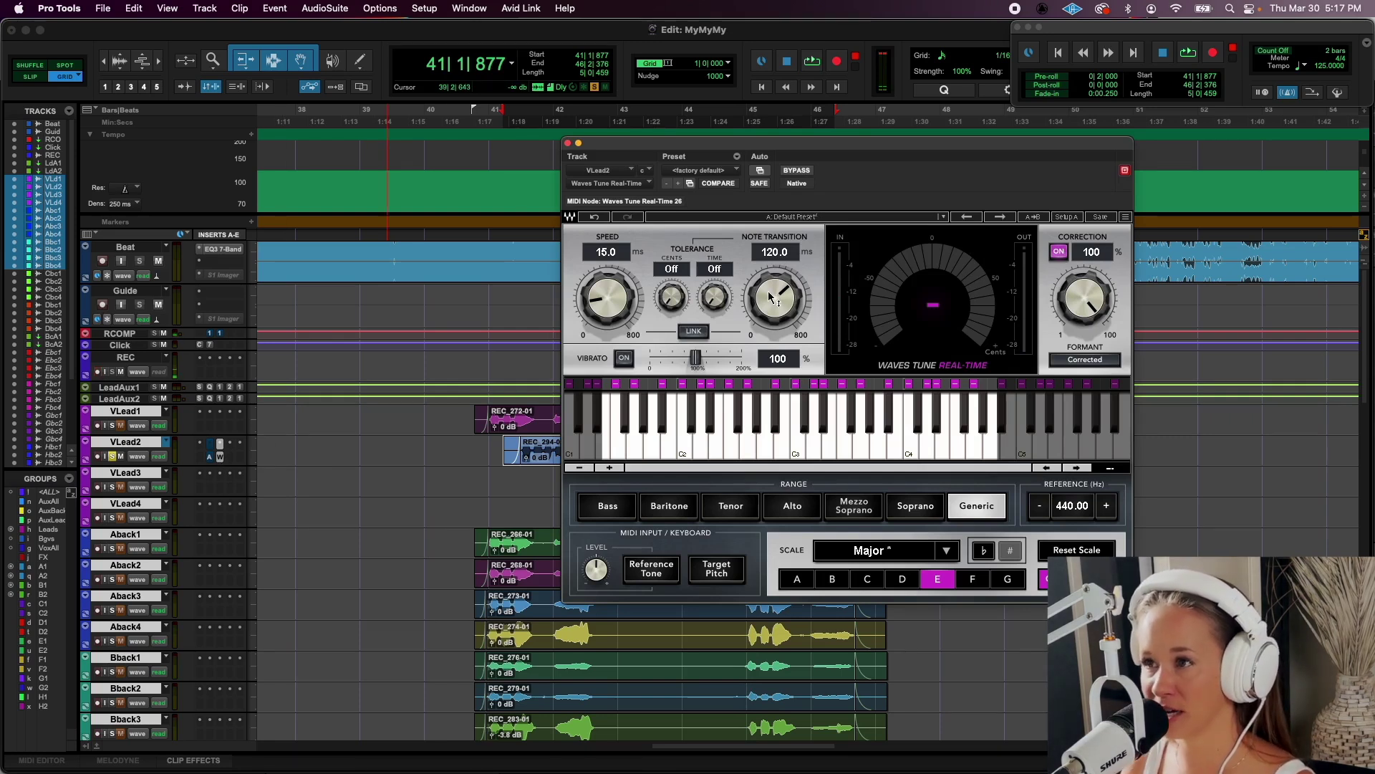
left_click_drag(770, 296, 770, 323)
left_click_drag(607, 297, 607, 319)
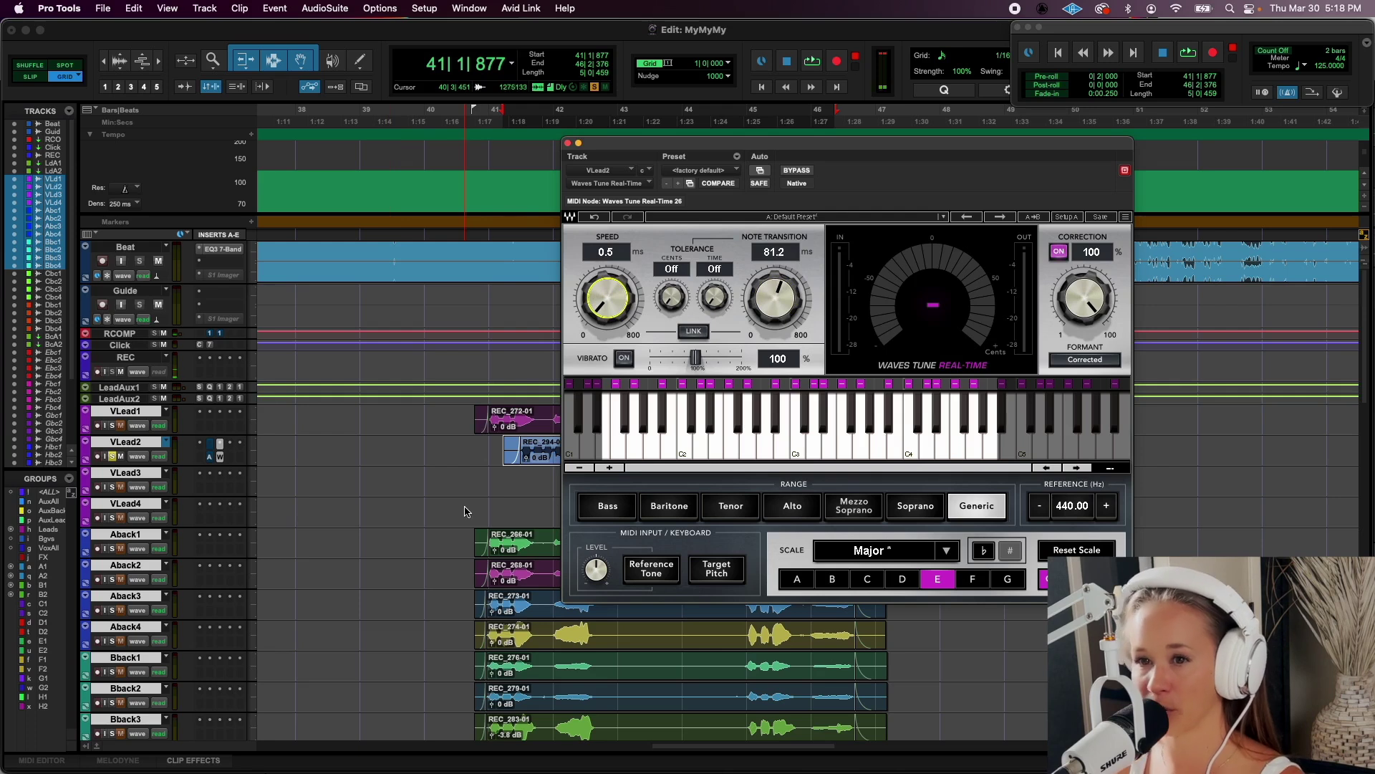
key("space")
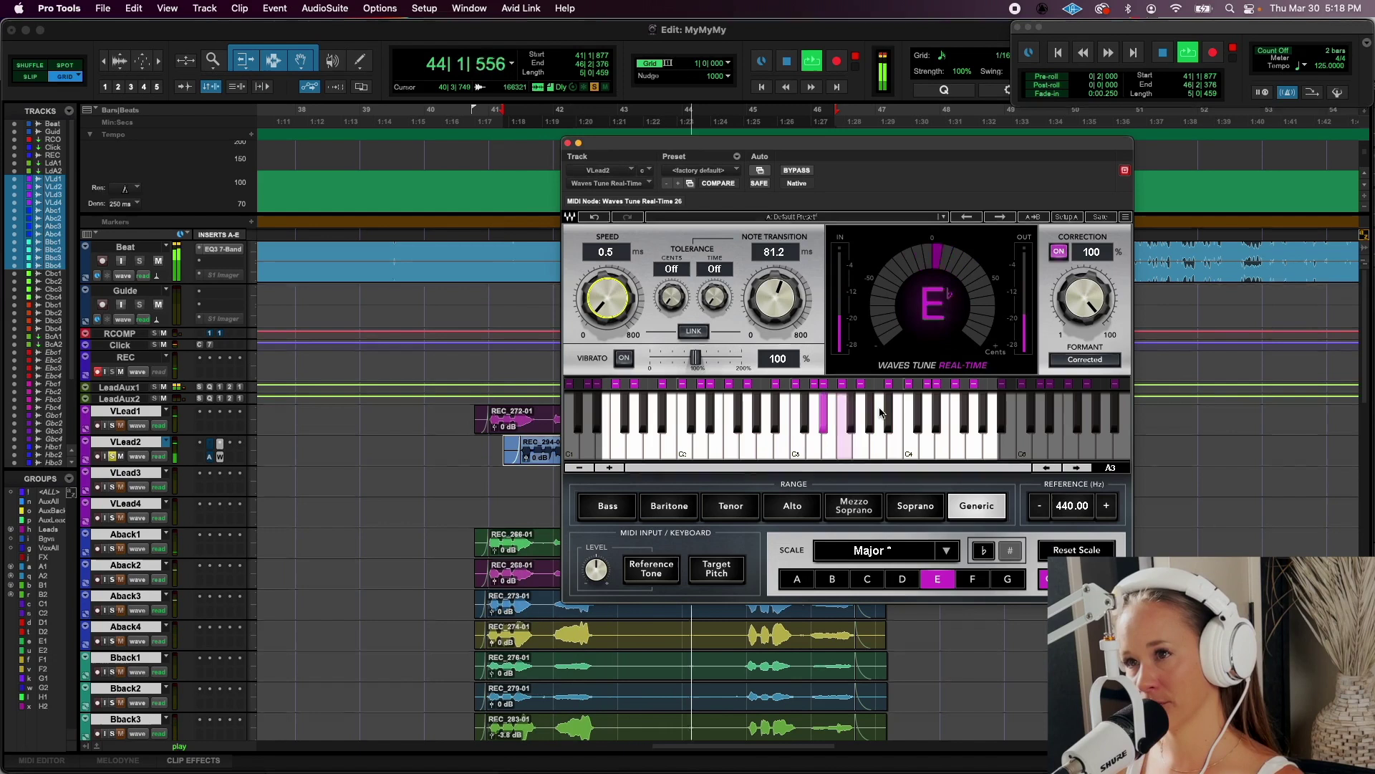
key("space")
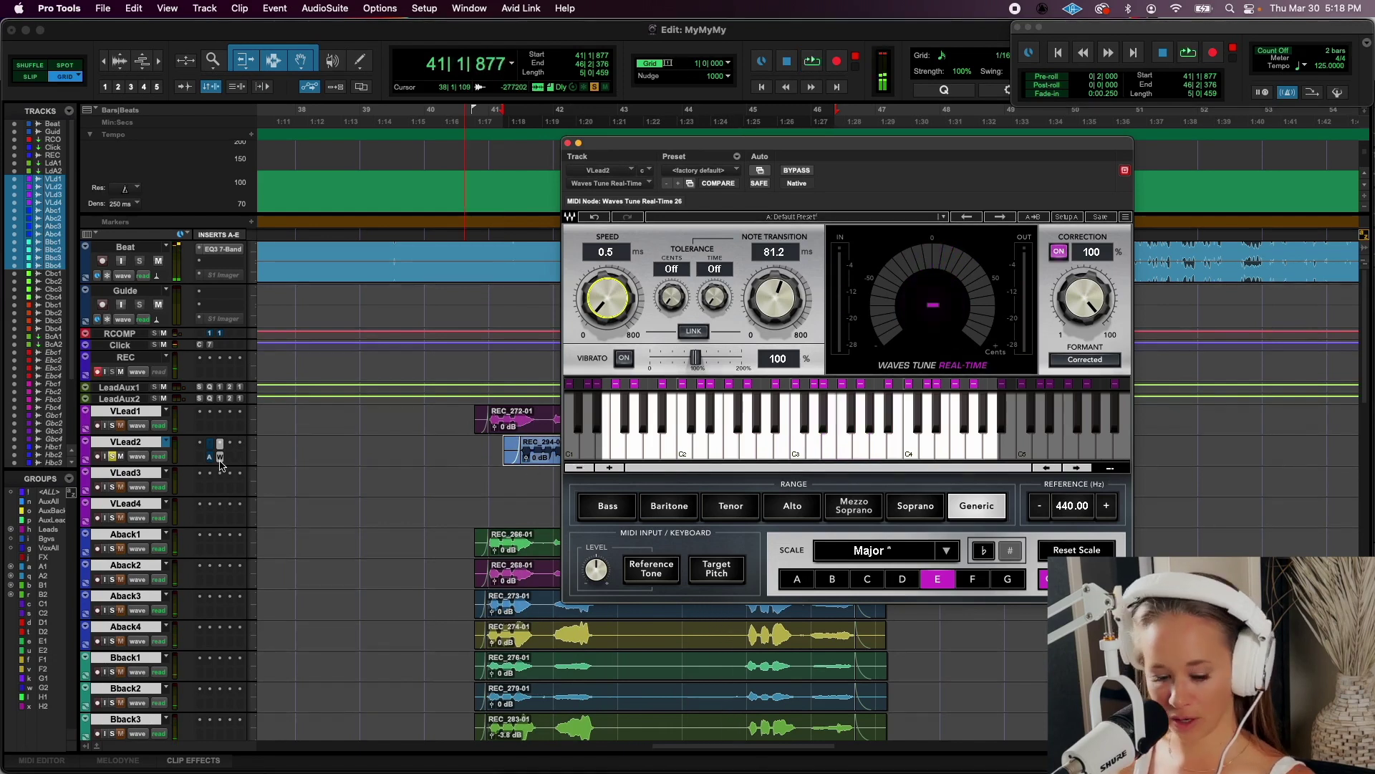
Bypass Waves Tune Real-Time on VLead2 and play the clip through Auto-Tune Pro
left_click(220, 444, "super")
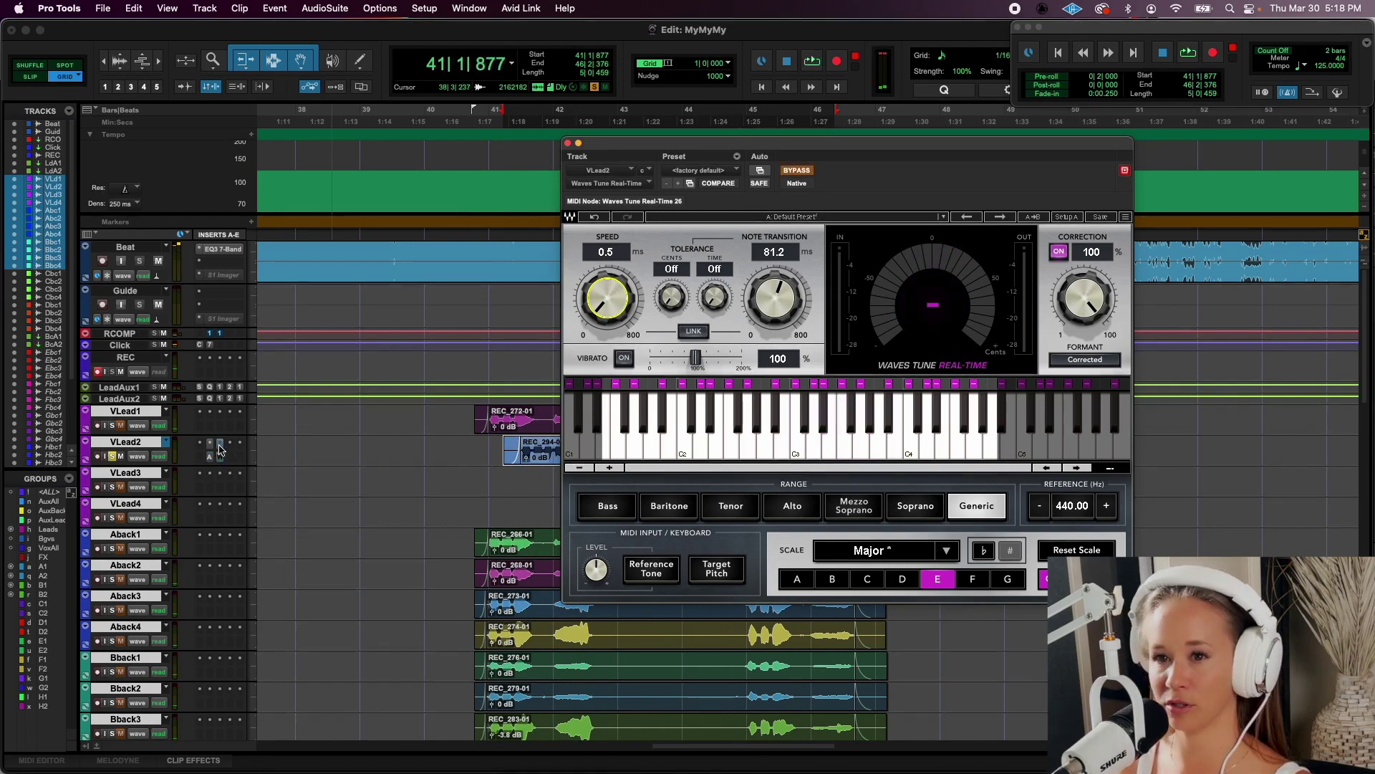
left_click(210, 457)
key("space")
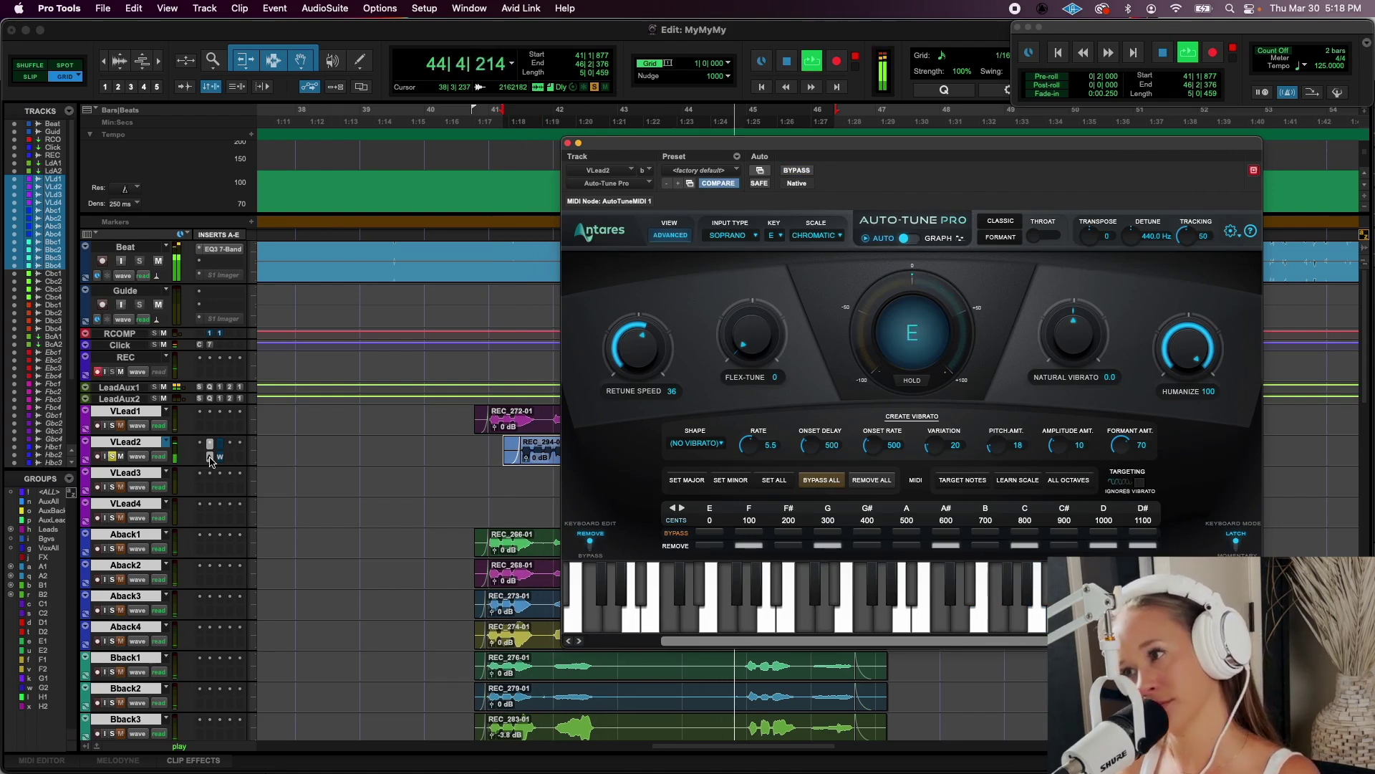
key("space")
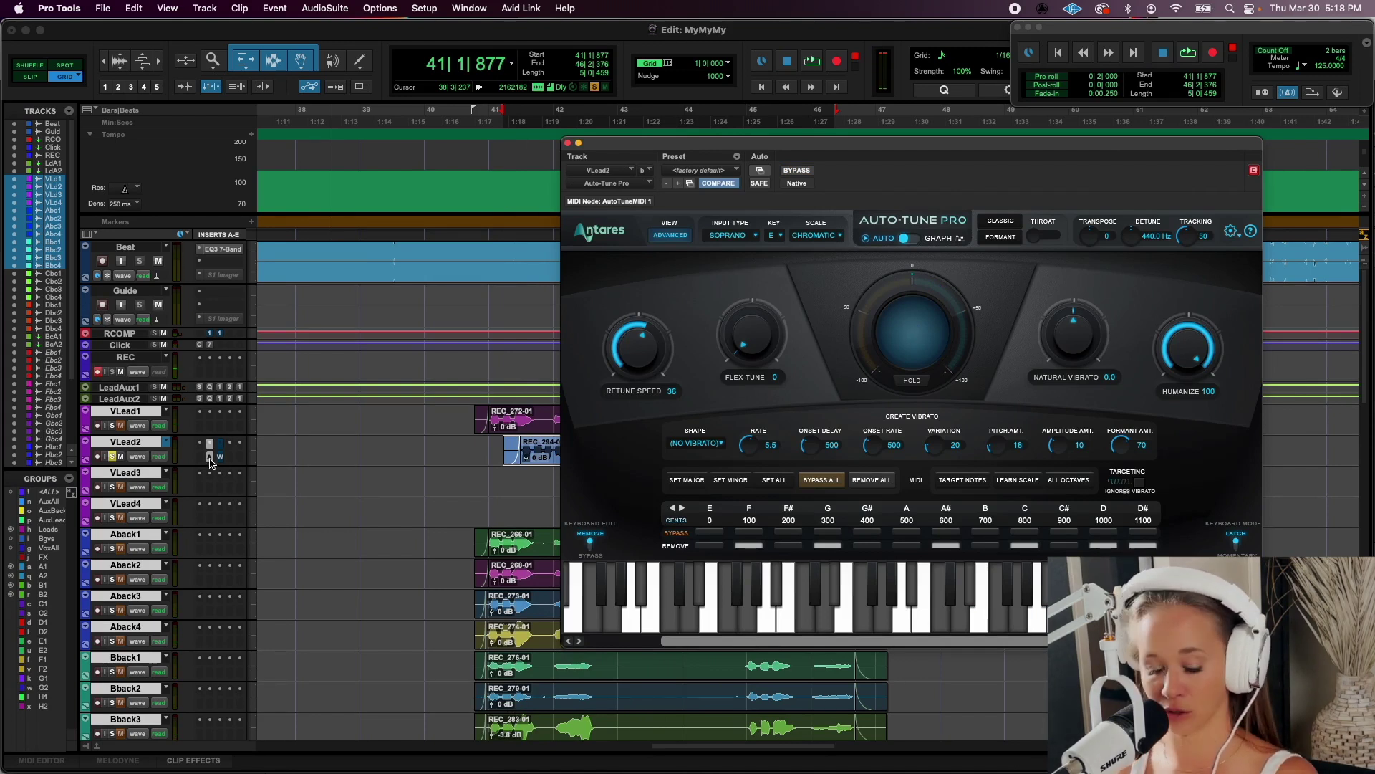
Re-enable D# among Auto-Tune Pro's active notes and close the plug-in window
scroll(430, 502, "right", 2)
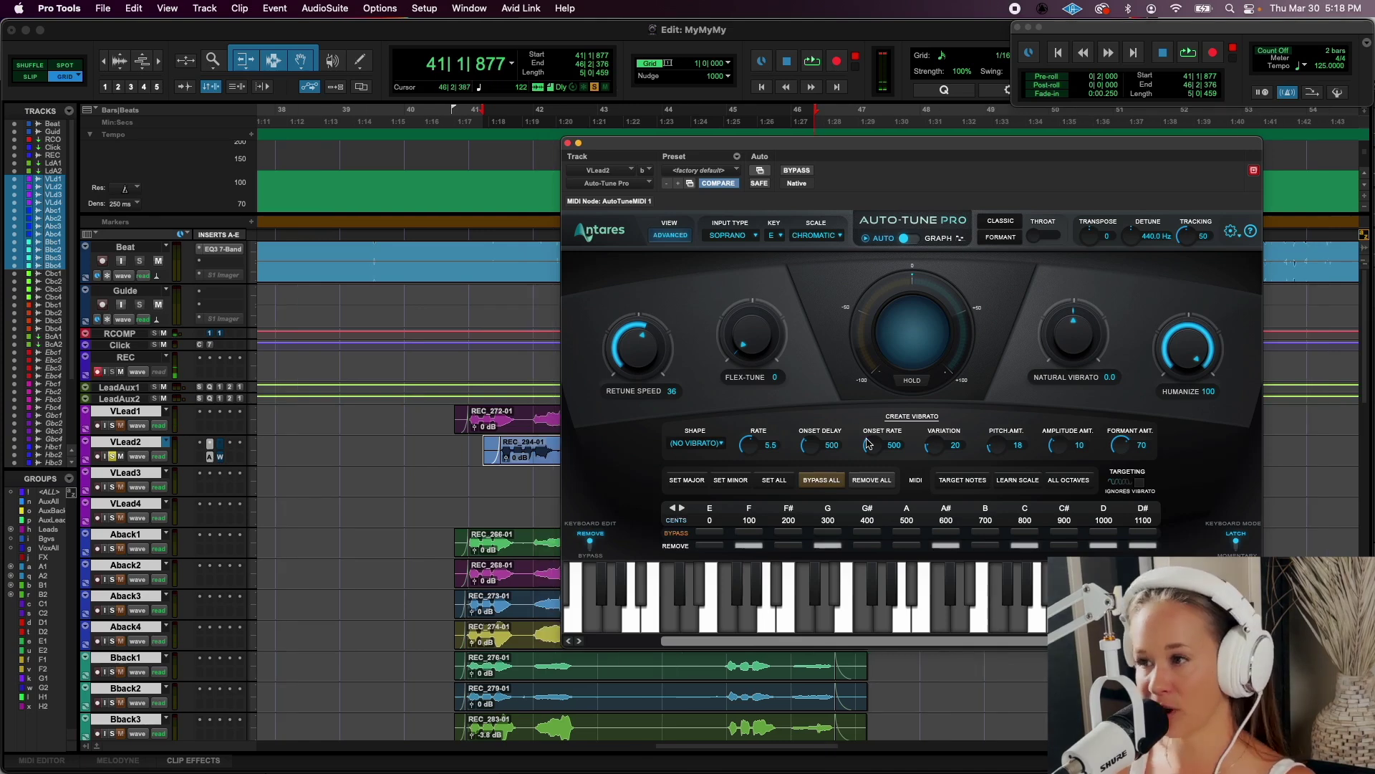
left_click(1140, 545)
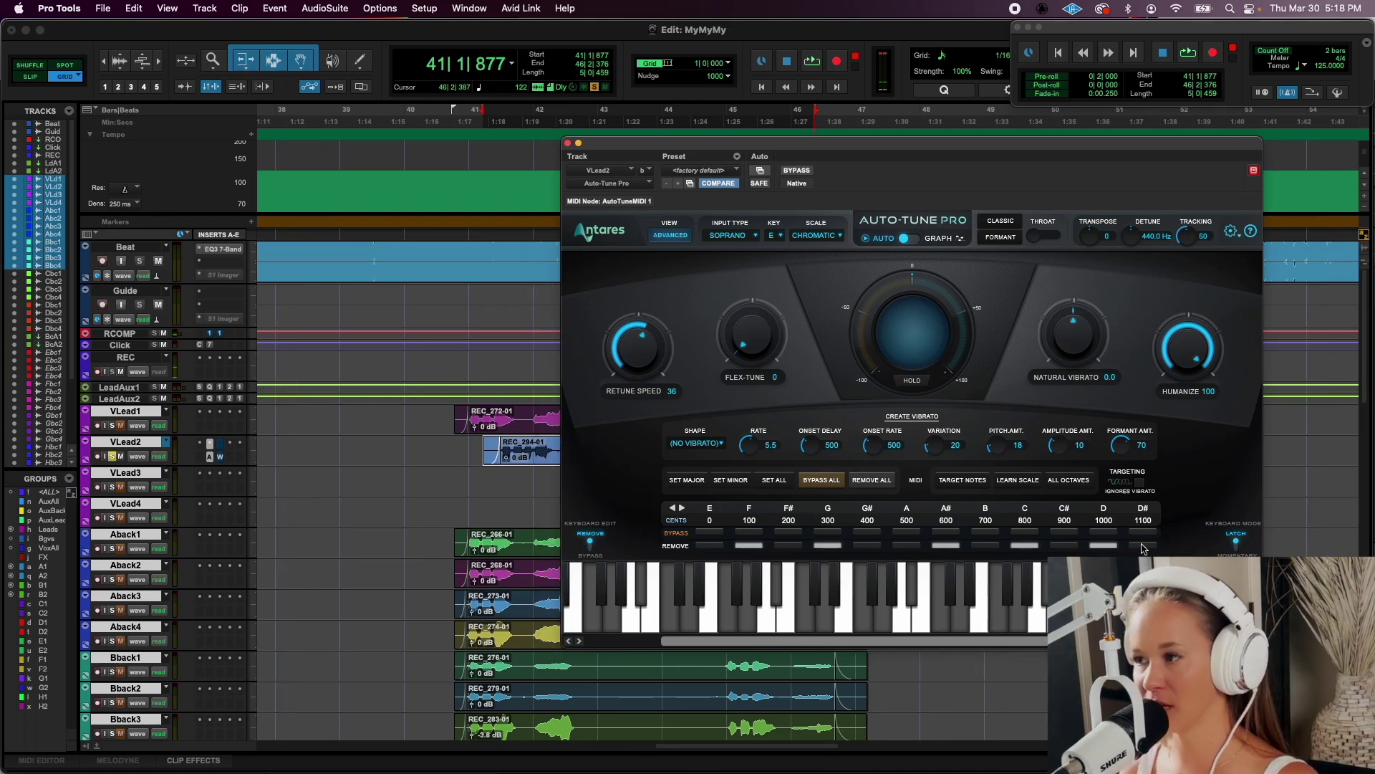
left_click(568, 143)
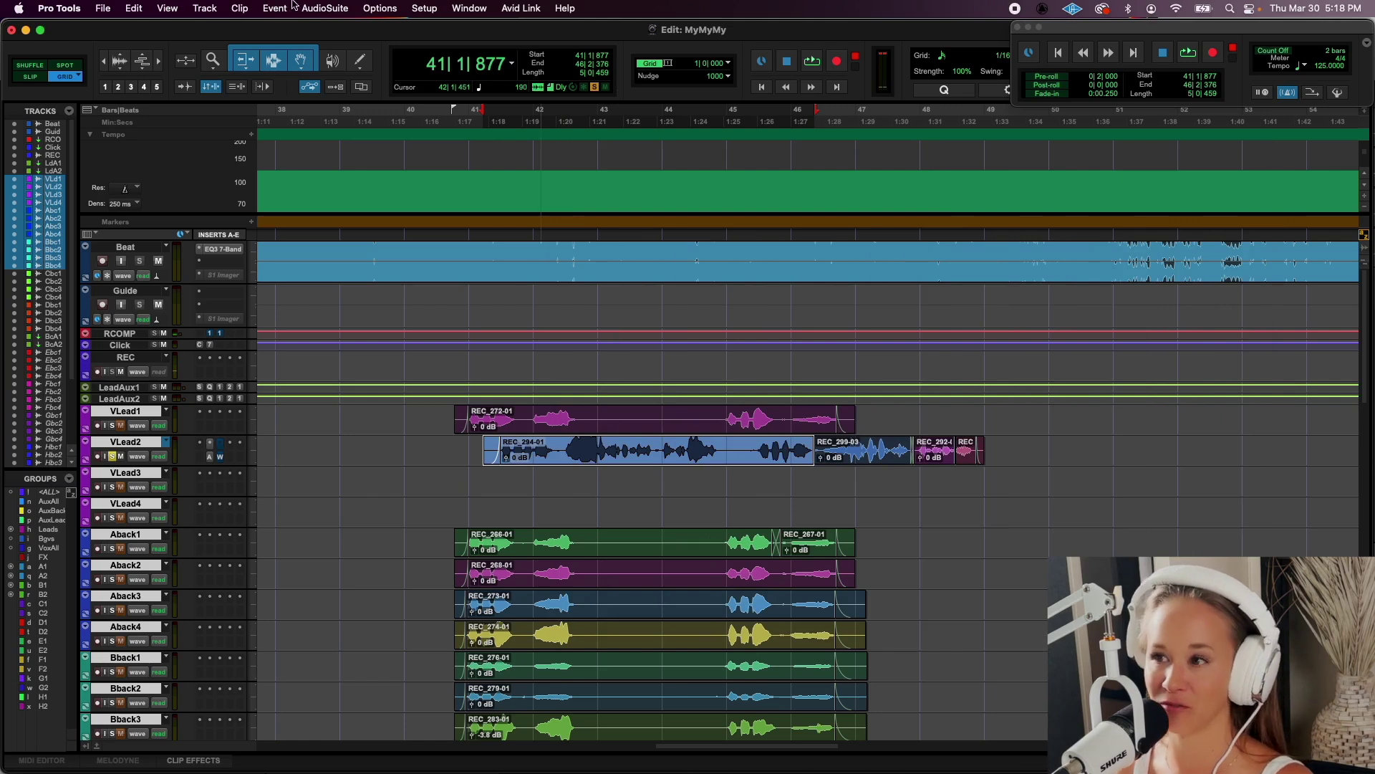
Play VLead2 from bar 42 and separate the phrase from about 43|4|856 to 45|1|024 into its own clip
key("super+bracketright")
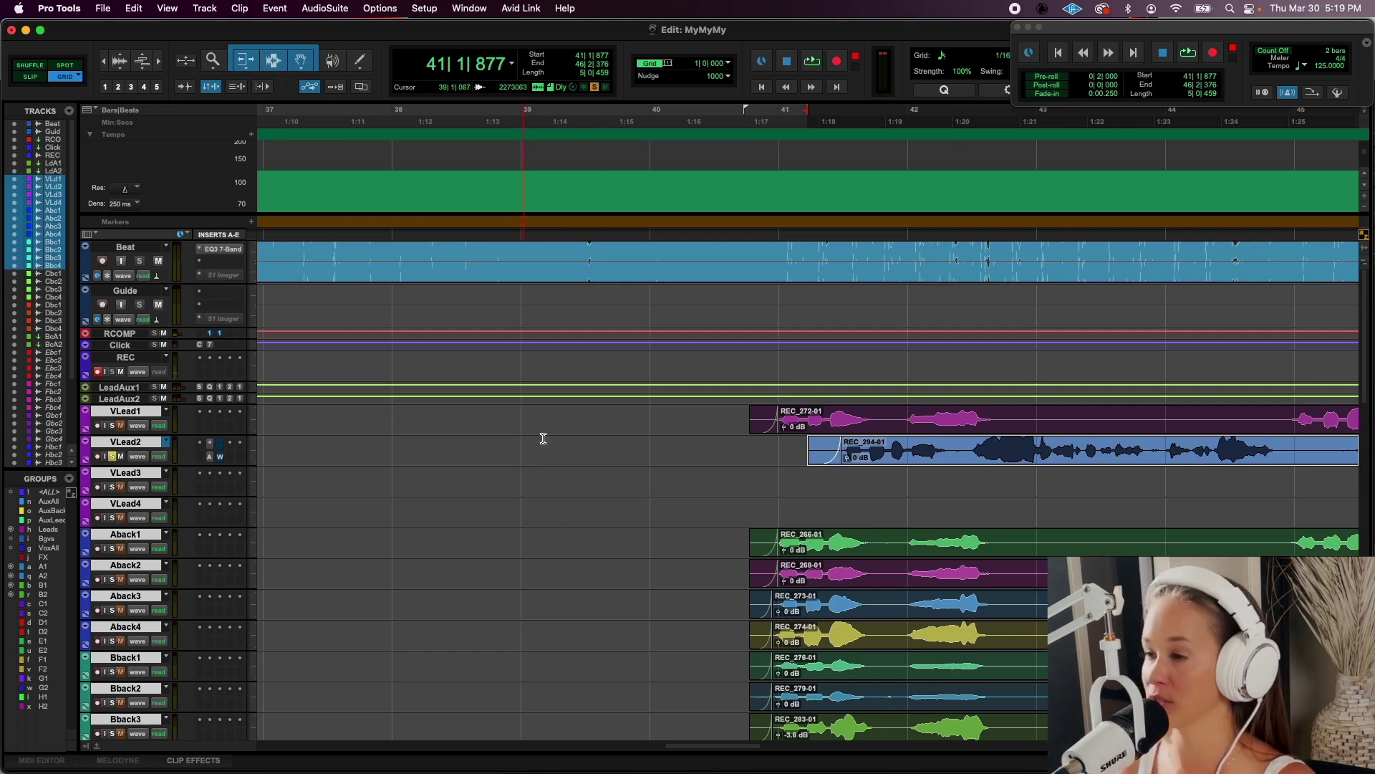
left_click(946, 447)
key("space")
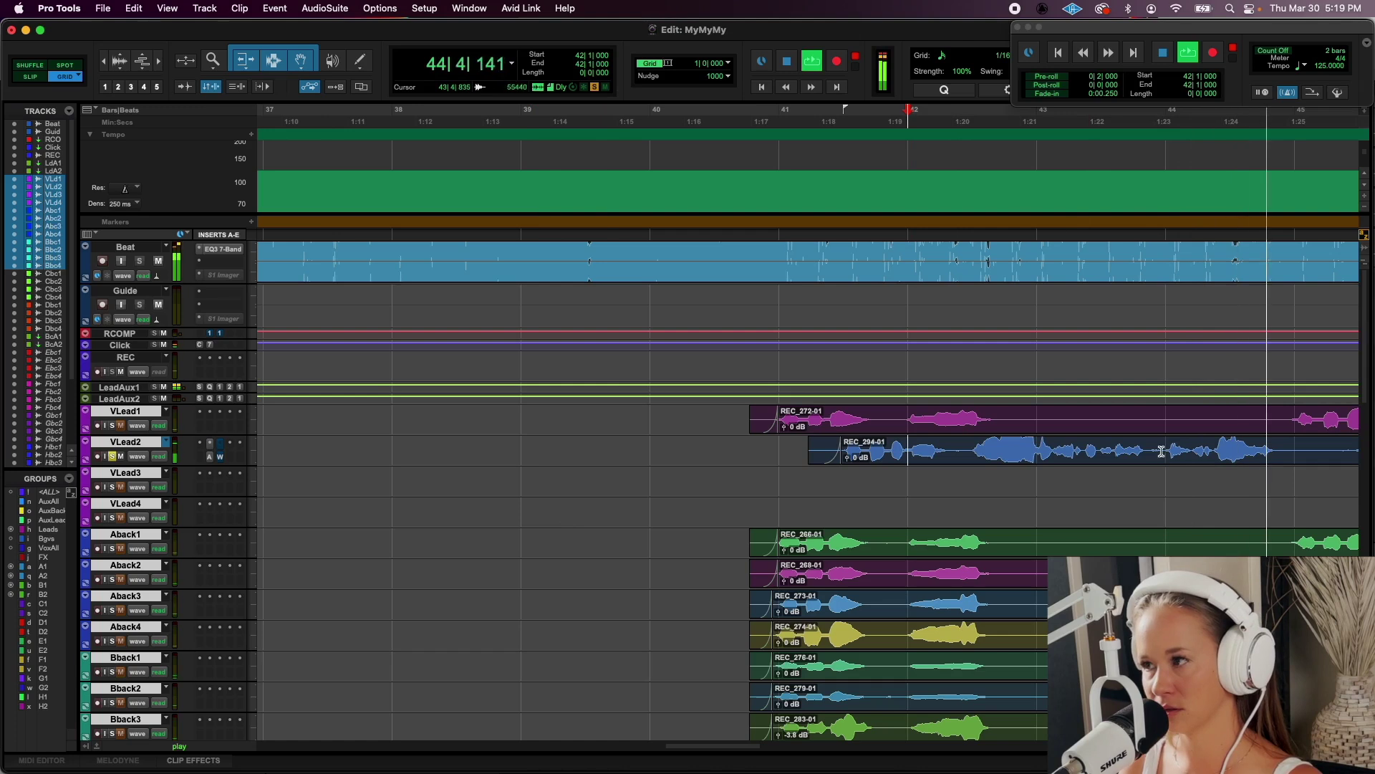
left_click_drag(1162, 452, 1296, 456)
key("super+e")
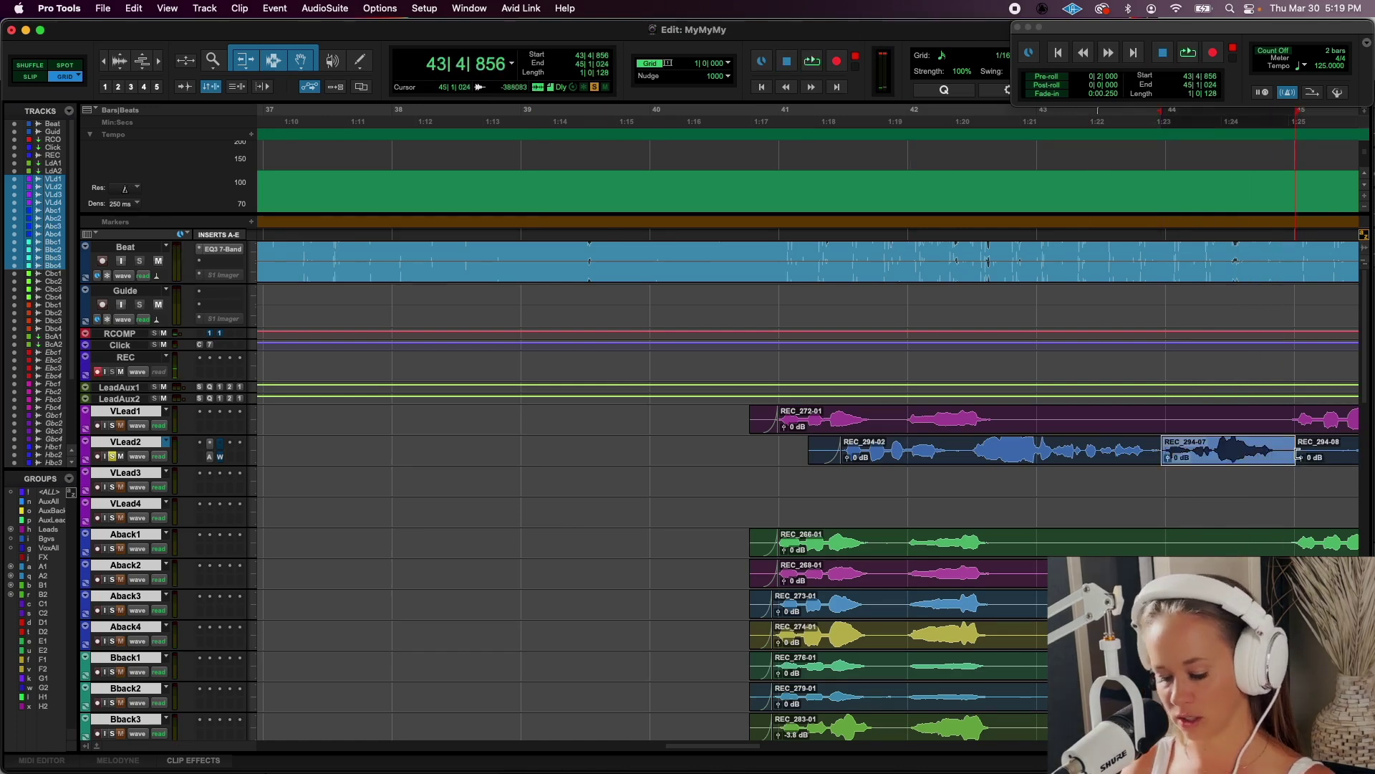
Open Auto-Tune Pro on VLead2 and play the separated clip to check which notes it detects
key("super+bracketright")
key("super+bracketright")
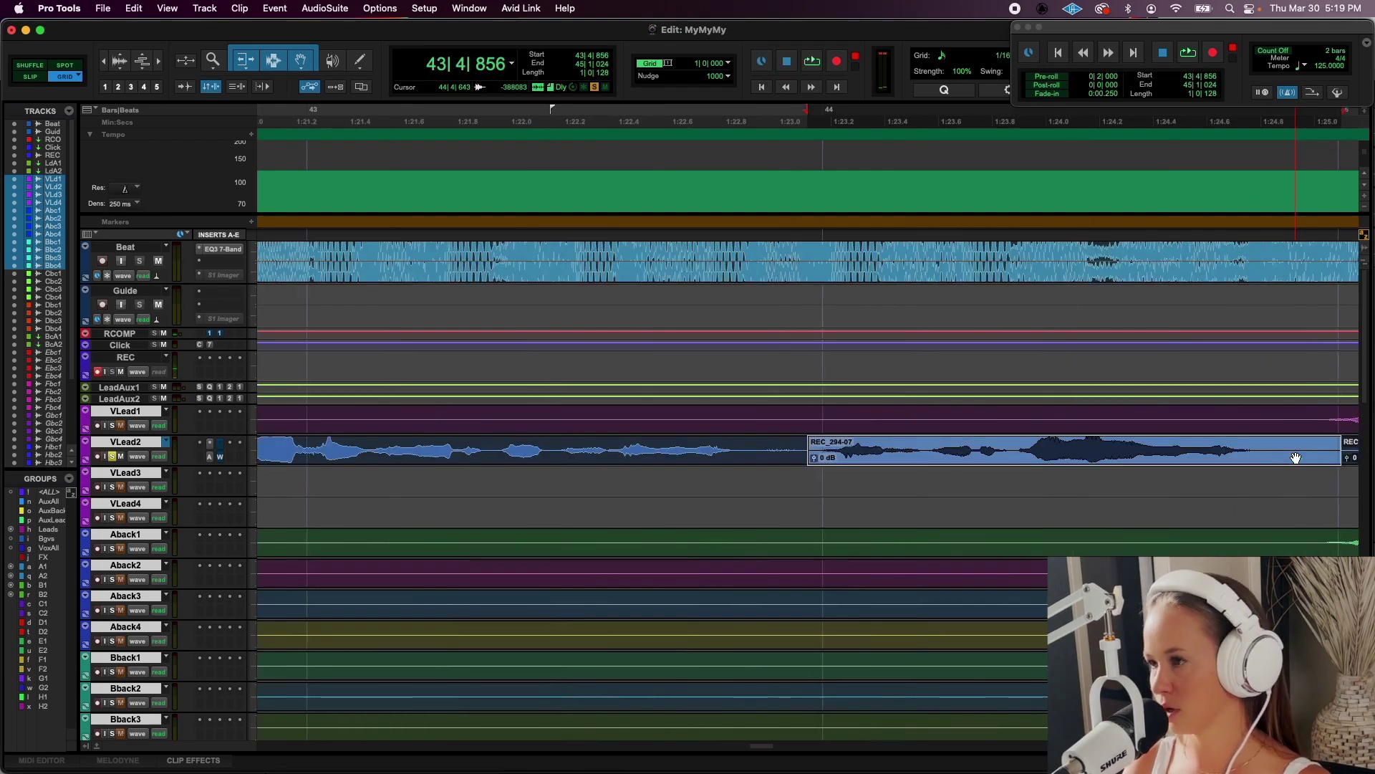
left_click(207, 456)
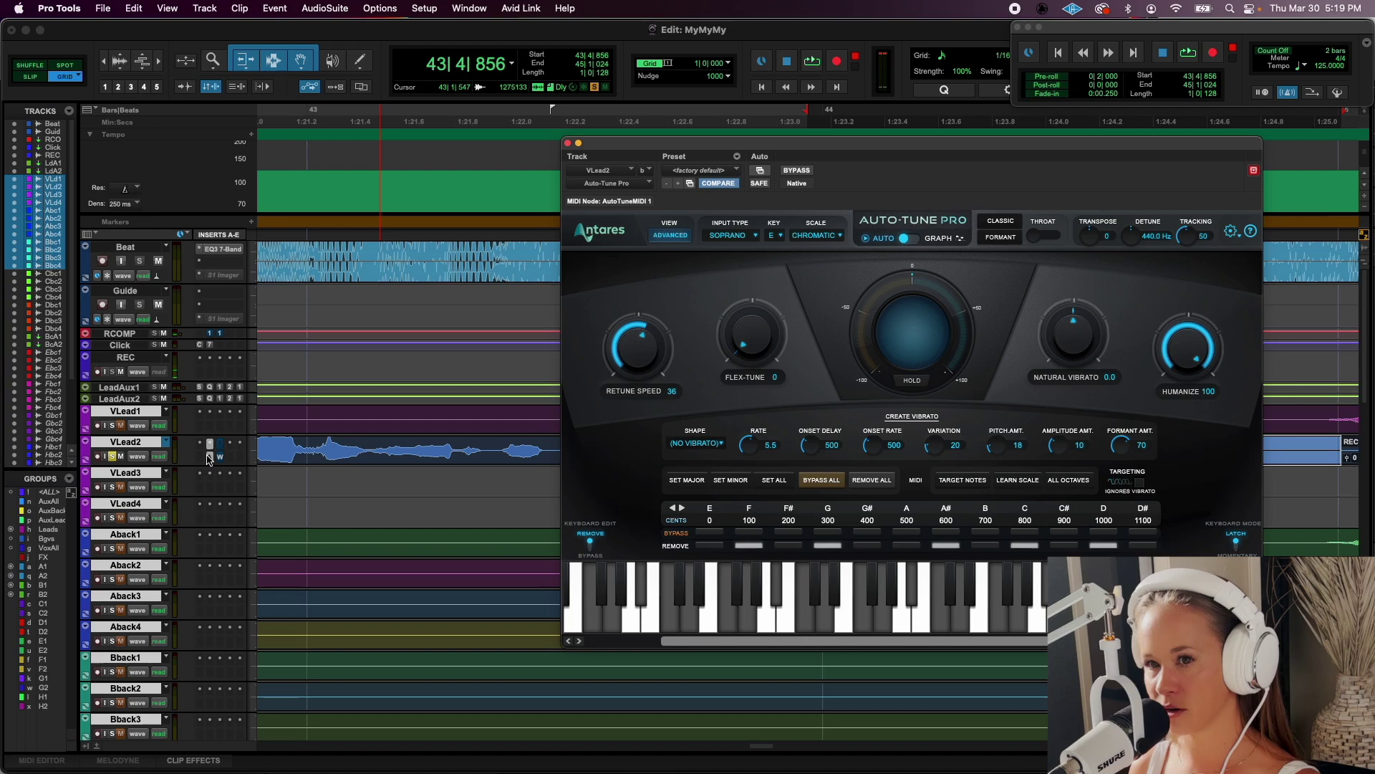
key("space")
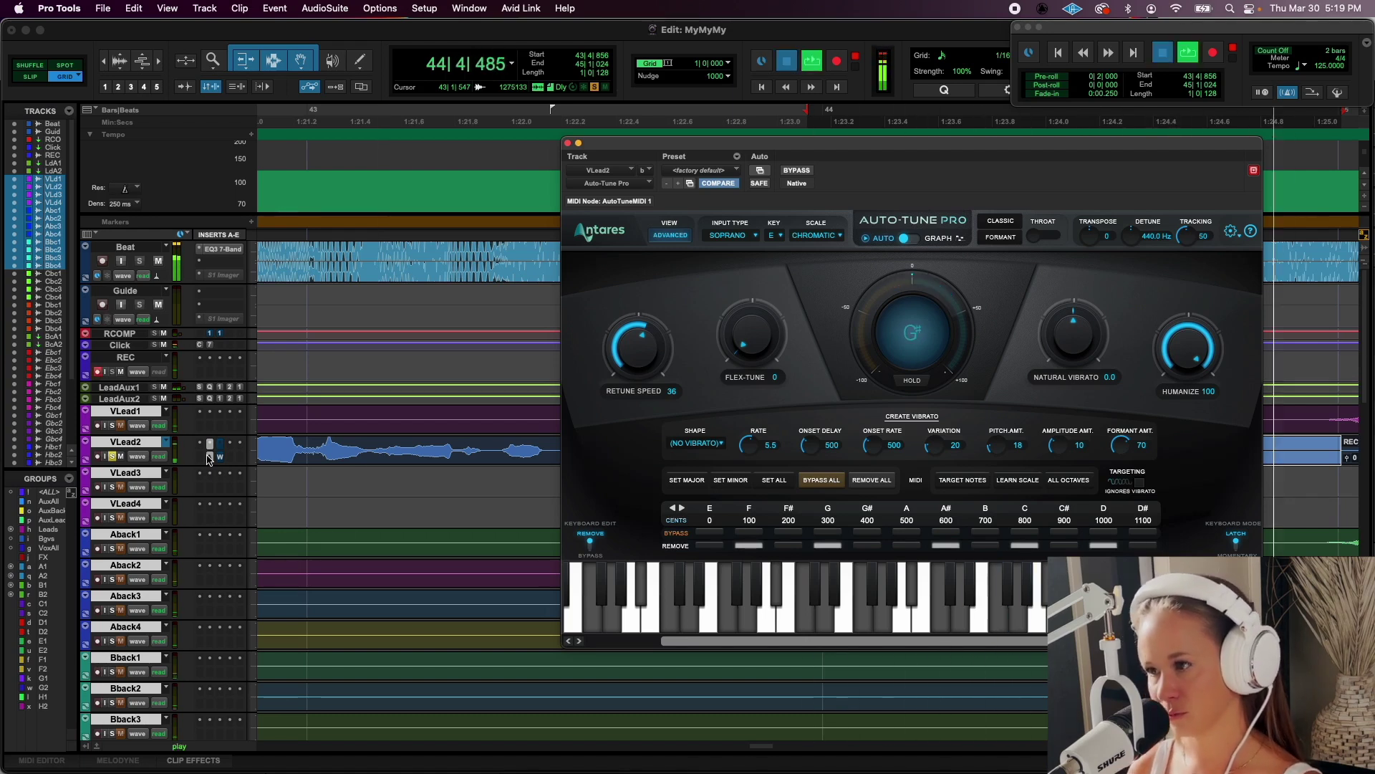
key("space")
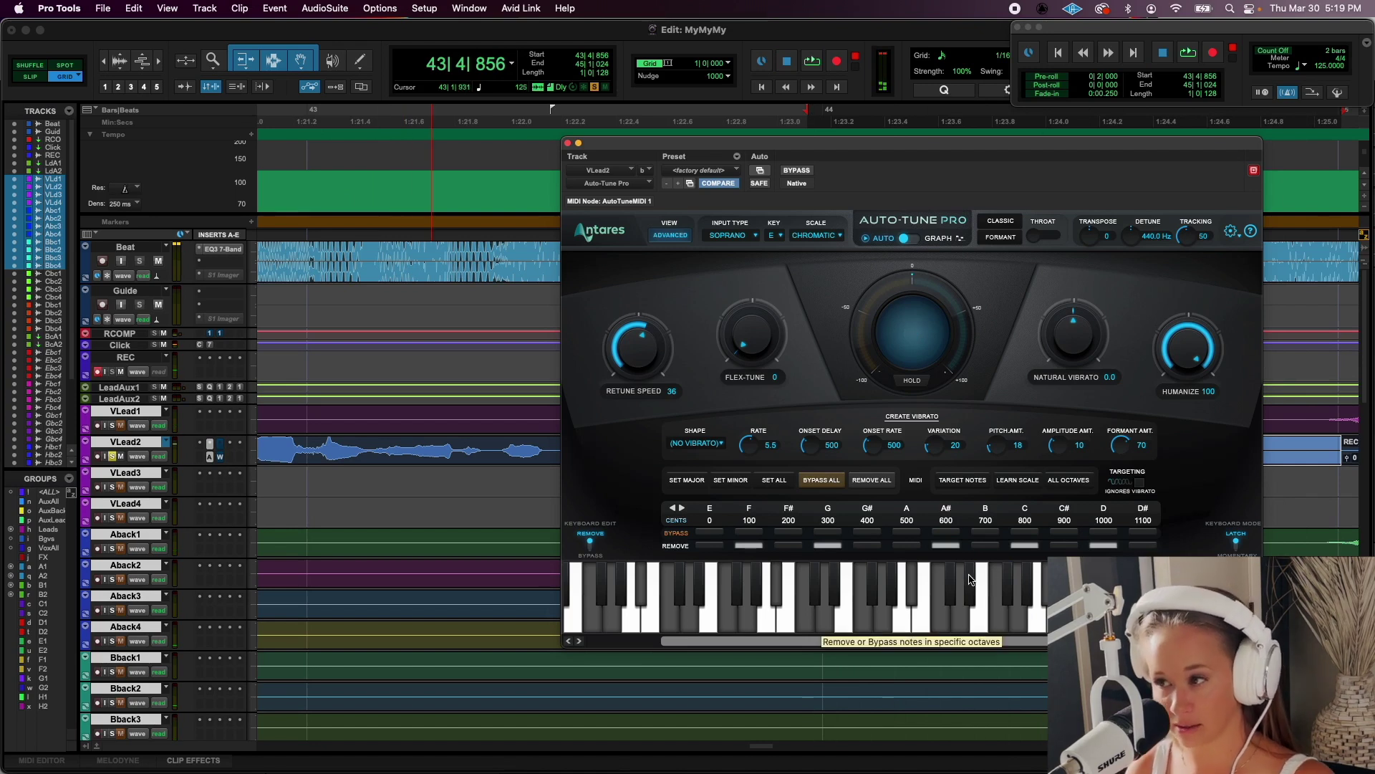
Close the Auto-Tune Pro insert window and open Auto-Tune Pro as an AudioSuite pitch-shift process for the separated VLead2 clip
left_click(568, 143)
left_click(322, 7)
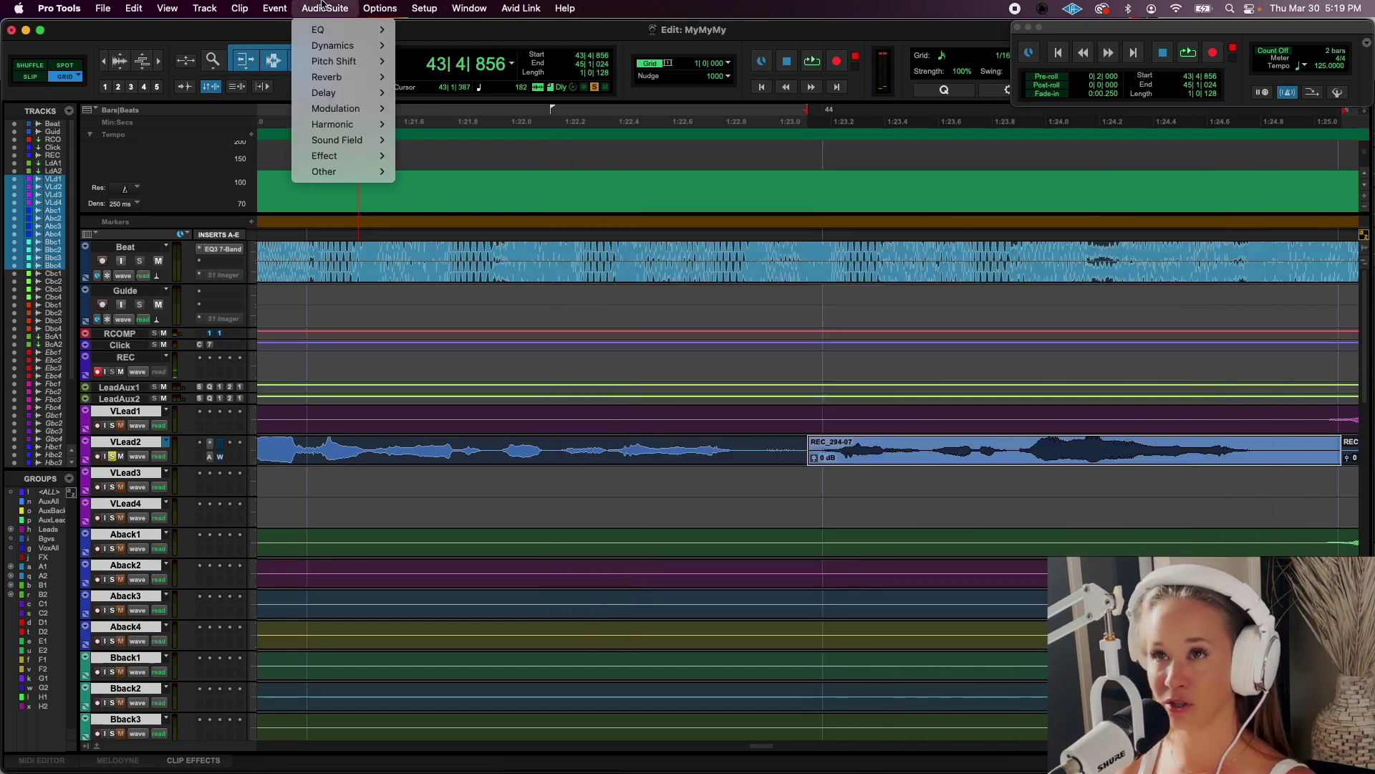
mouse_move(329, 43)
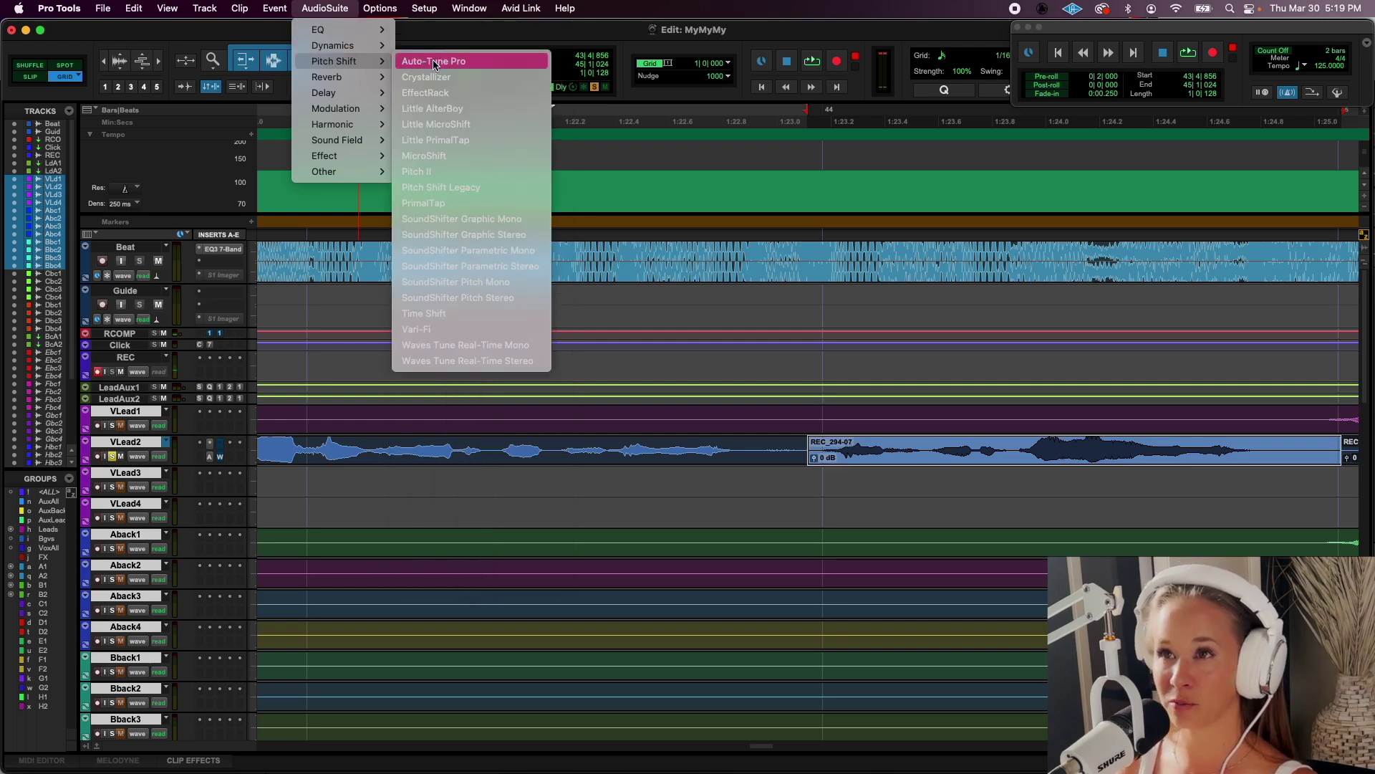
left_click(434, 62)
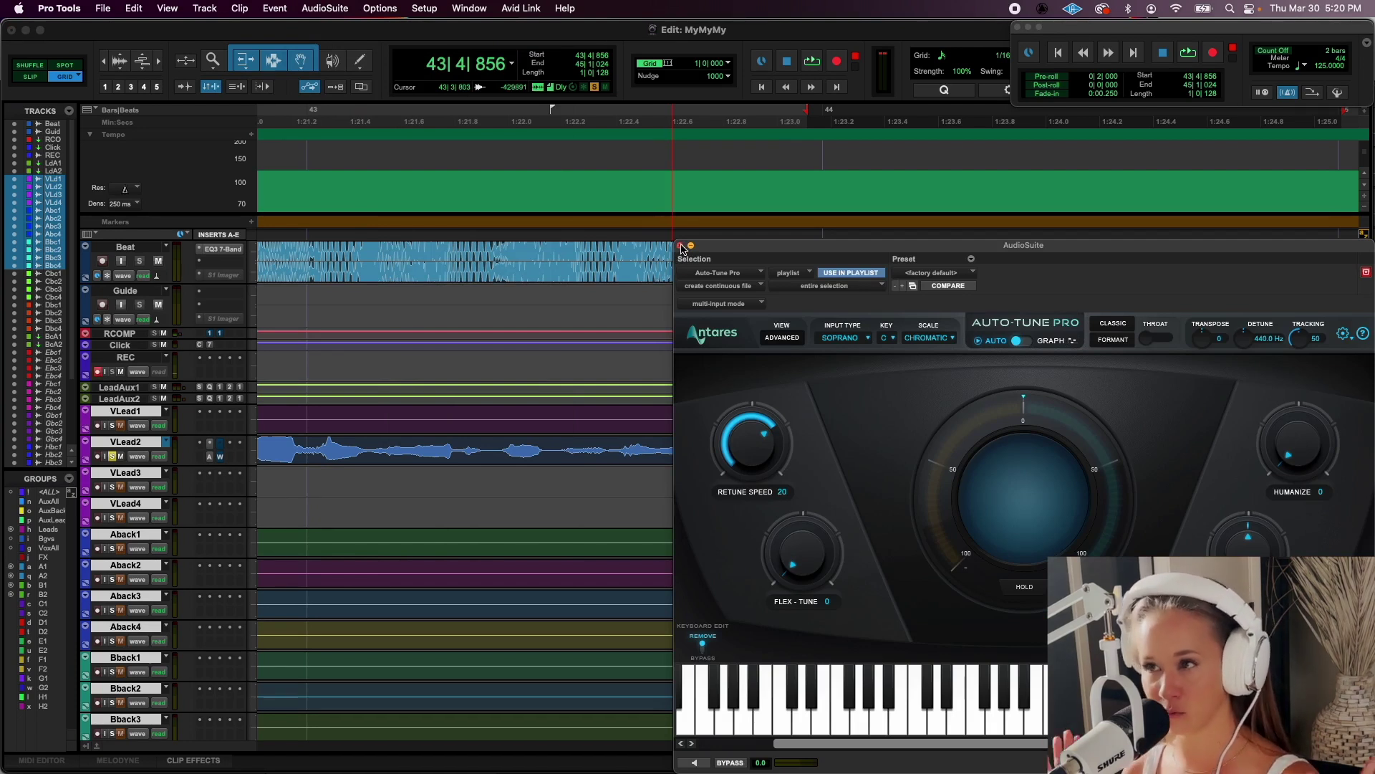
left_click_drag(698, 245, 355, 46)
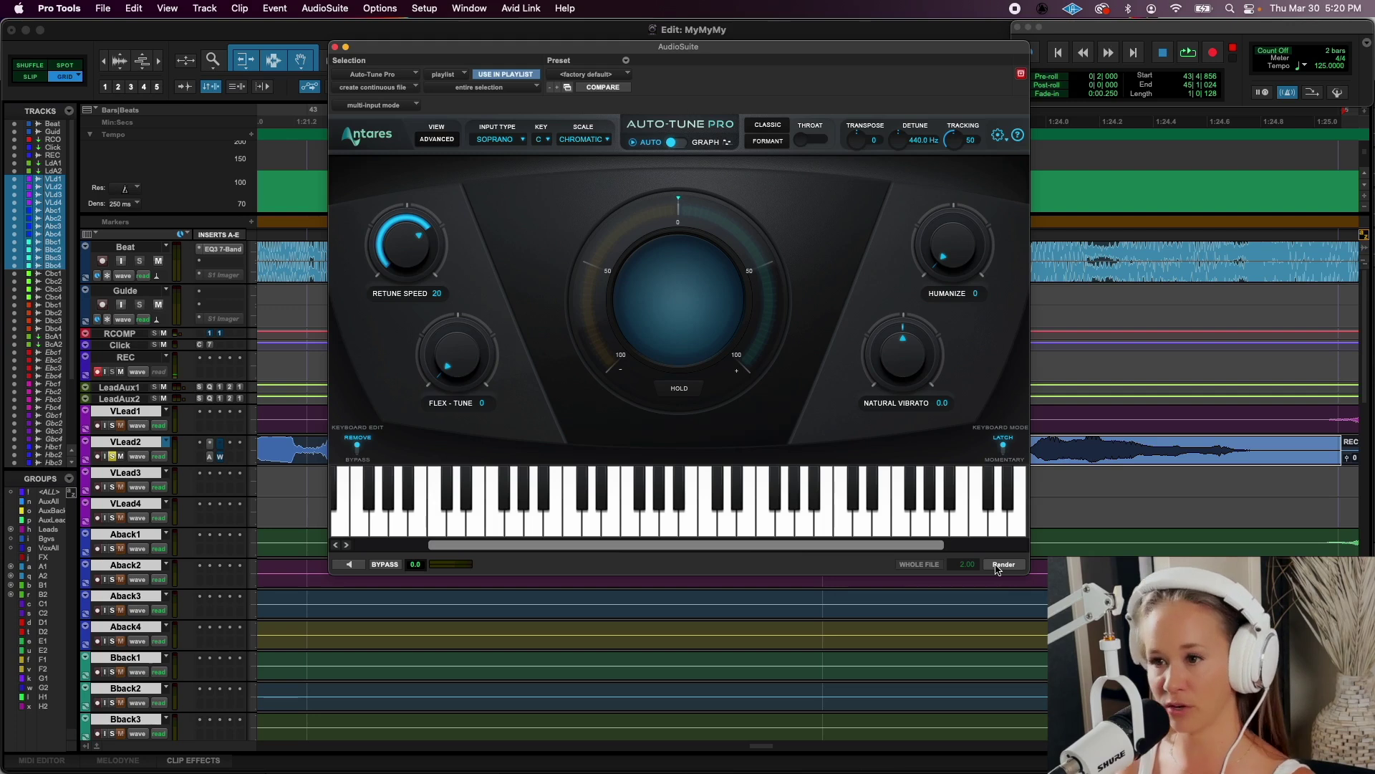
left_click(997, 566)
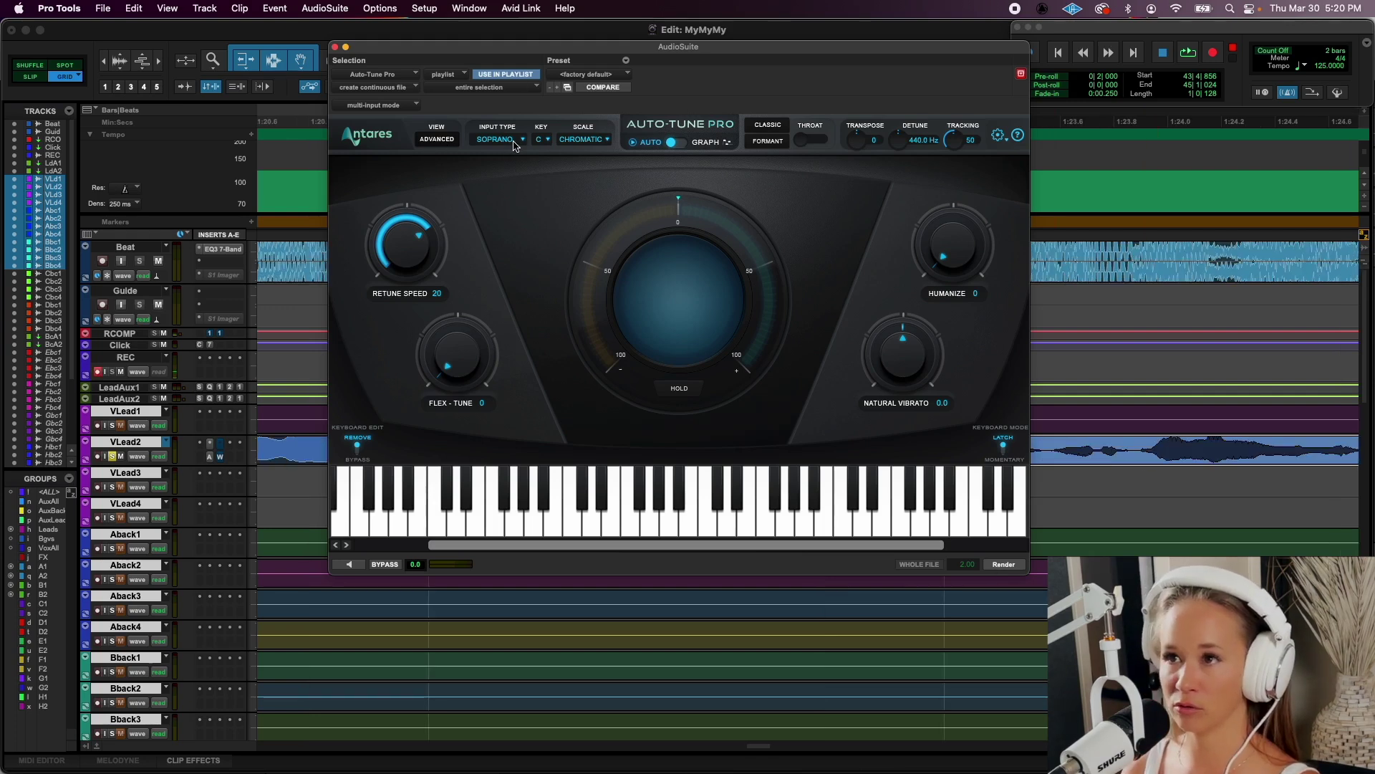
In the AudioSuite Auto-Tune Pro, set the key to E, show the advanced view, load the major scale notes and also remove D#
left_click(543, 139)
left_click(545, 202)
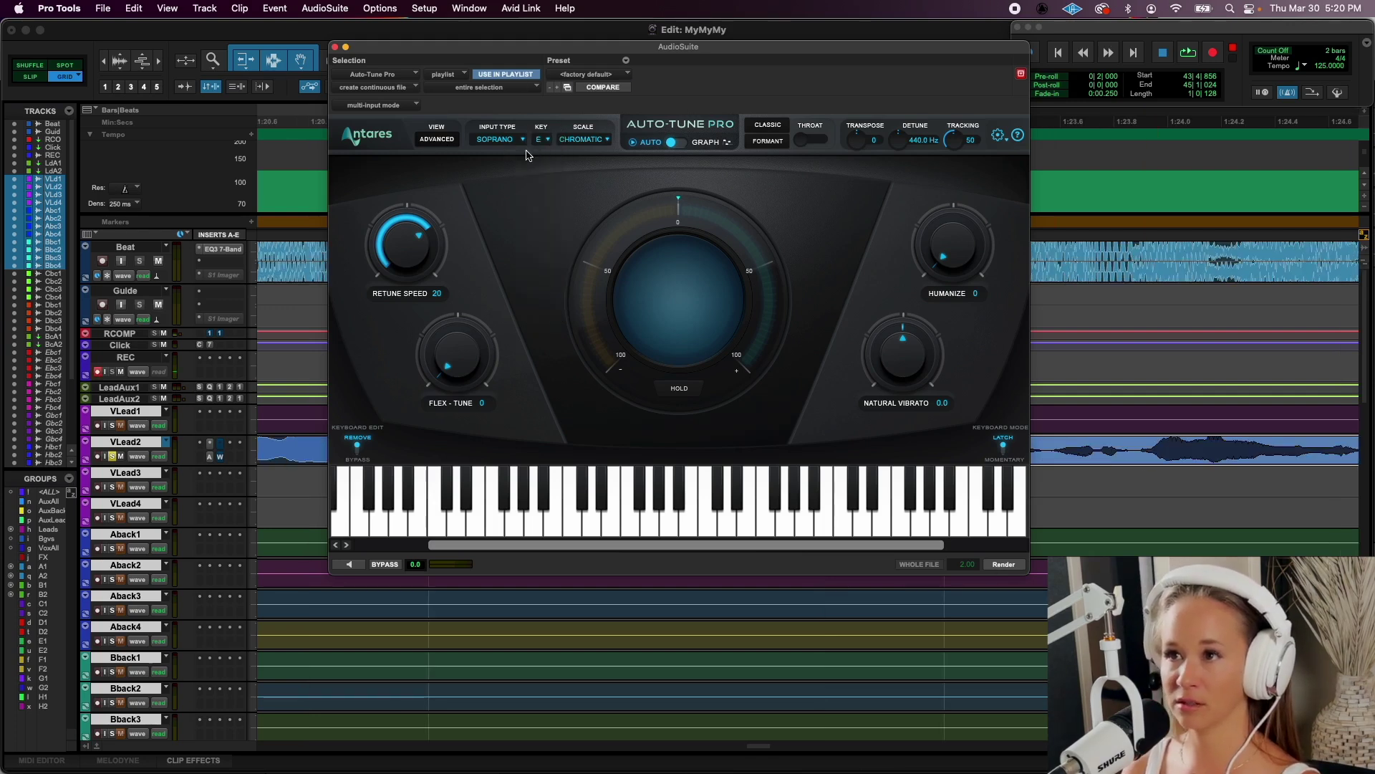
left_click(448, 140)
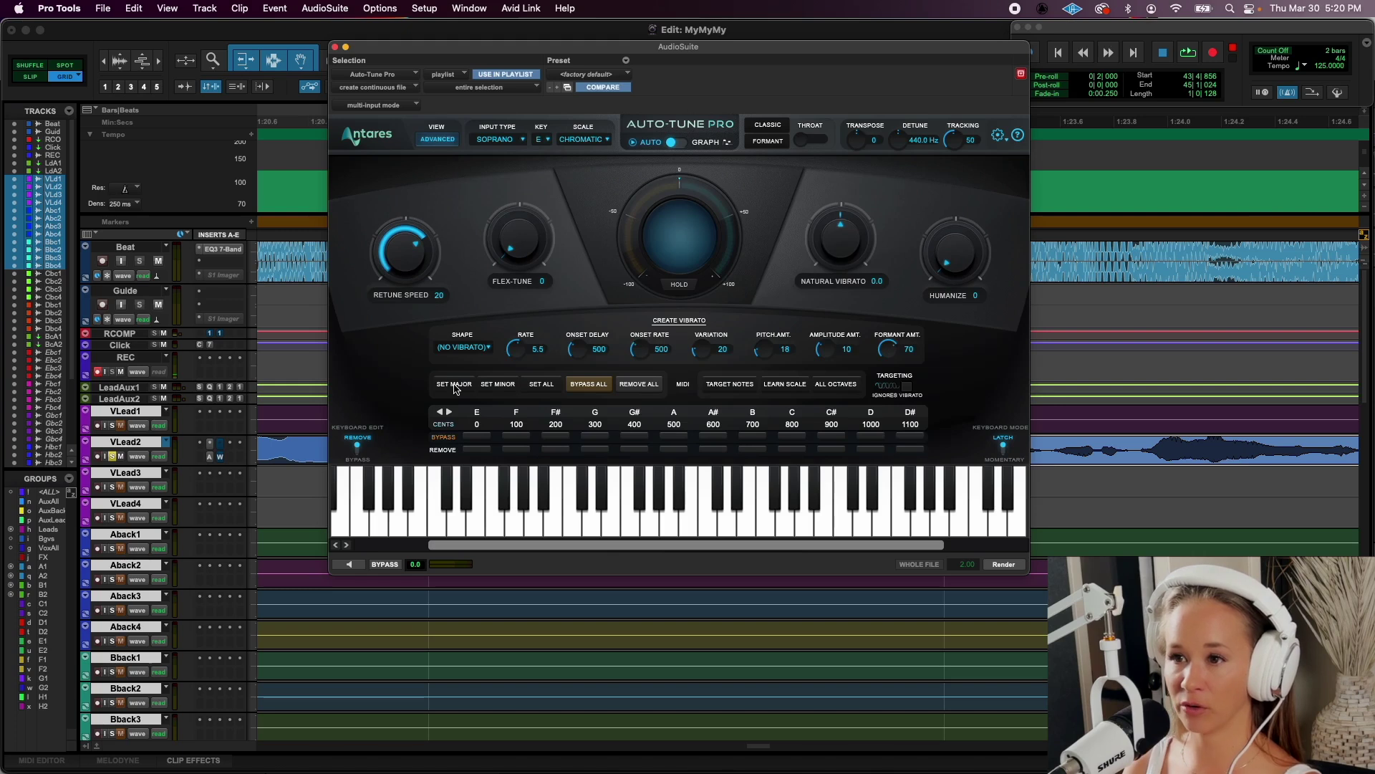
left_click(454, 384)
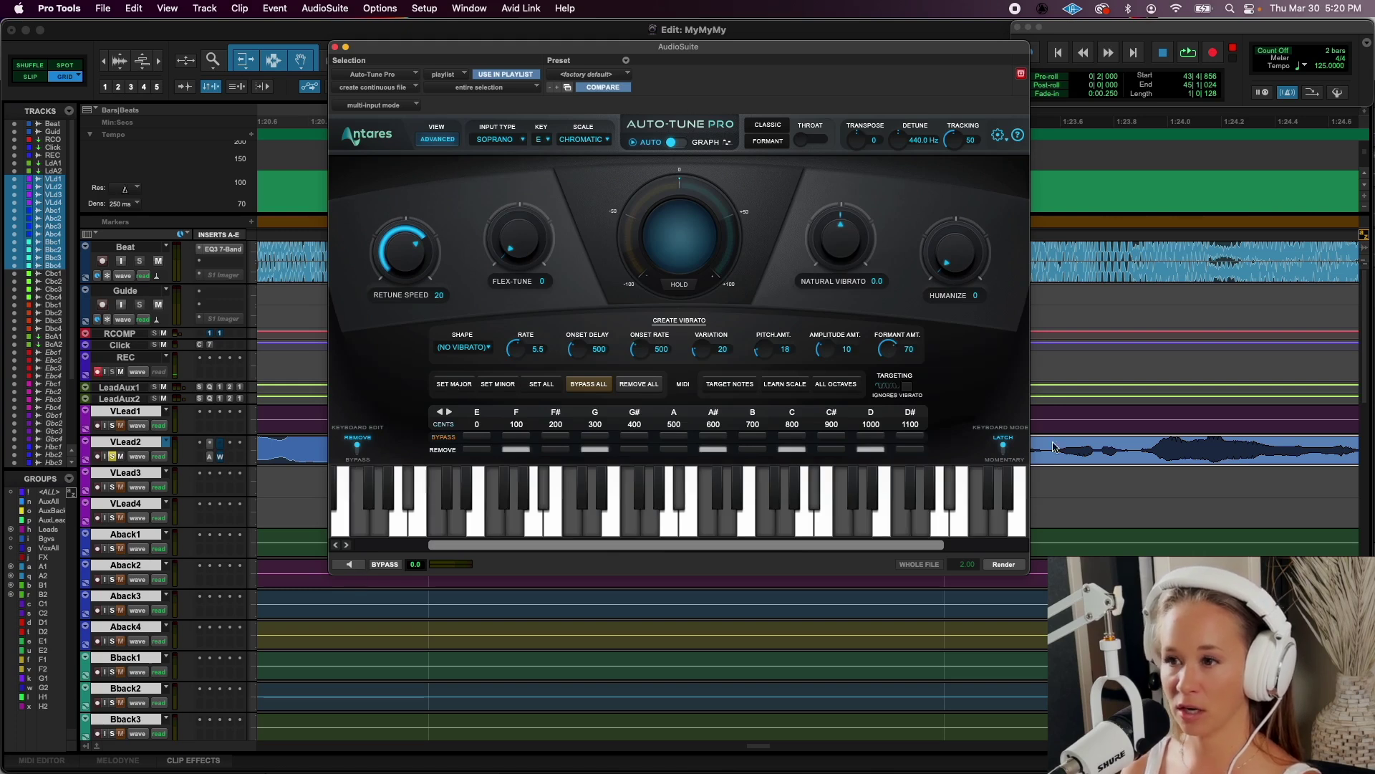
left_click(909, 450)
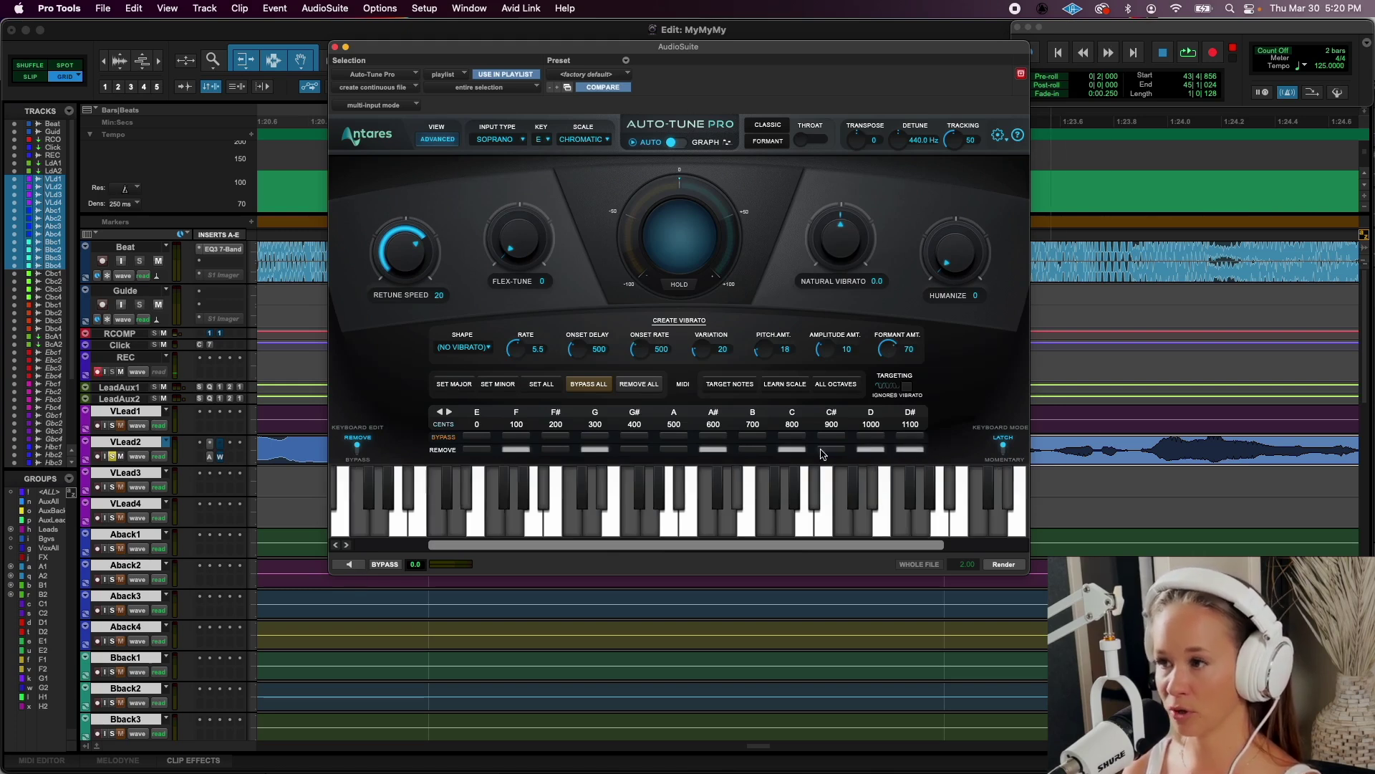
Check the settings of VLead2's Auto-Tune Pro insert and set the AudioSuite version's Retune Speed to 76
left_click(349, 564)
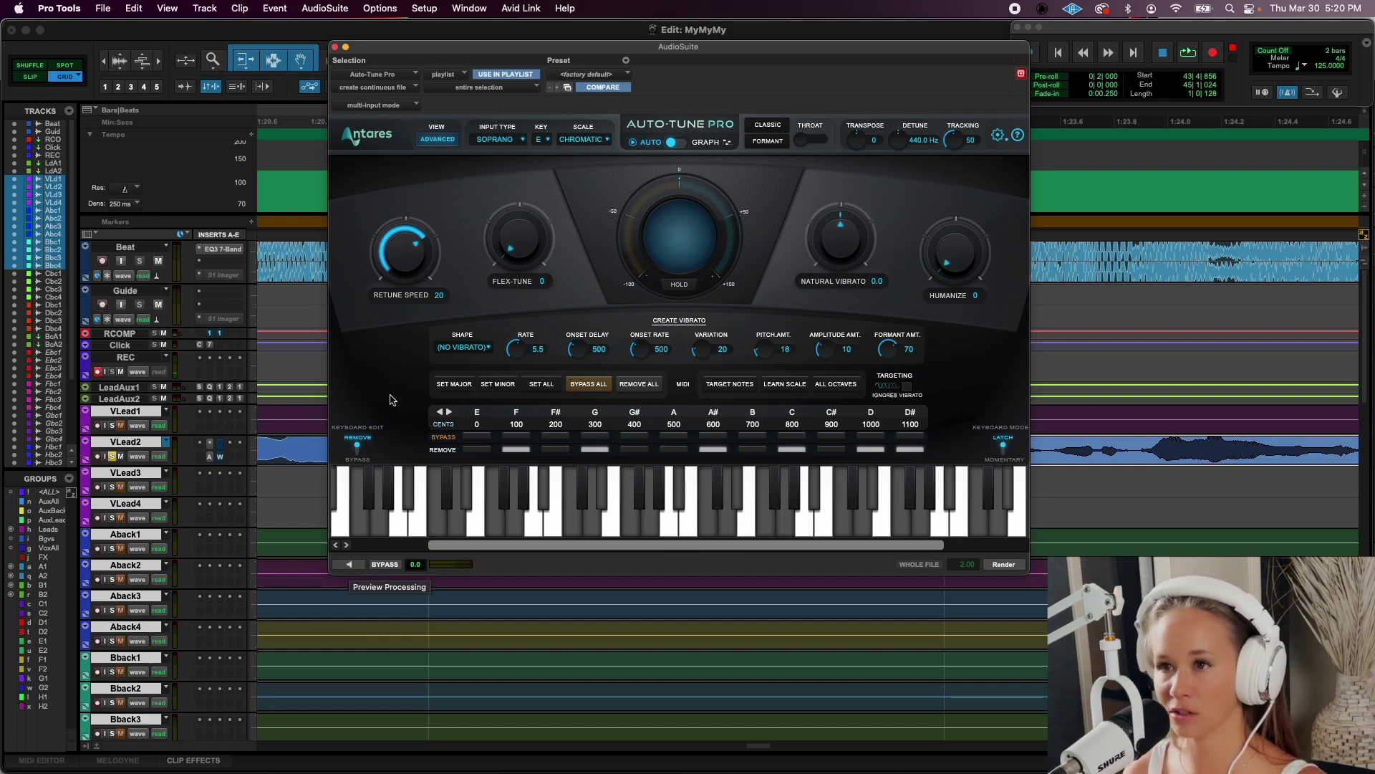
left_click_drag(402, 247, 398, 281)
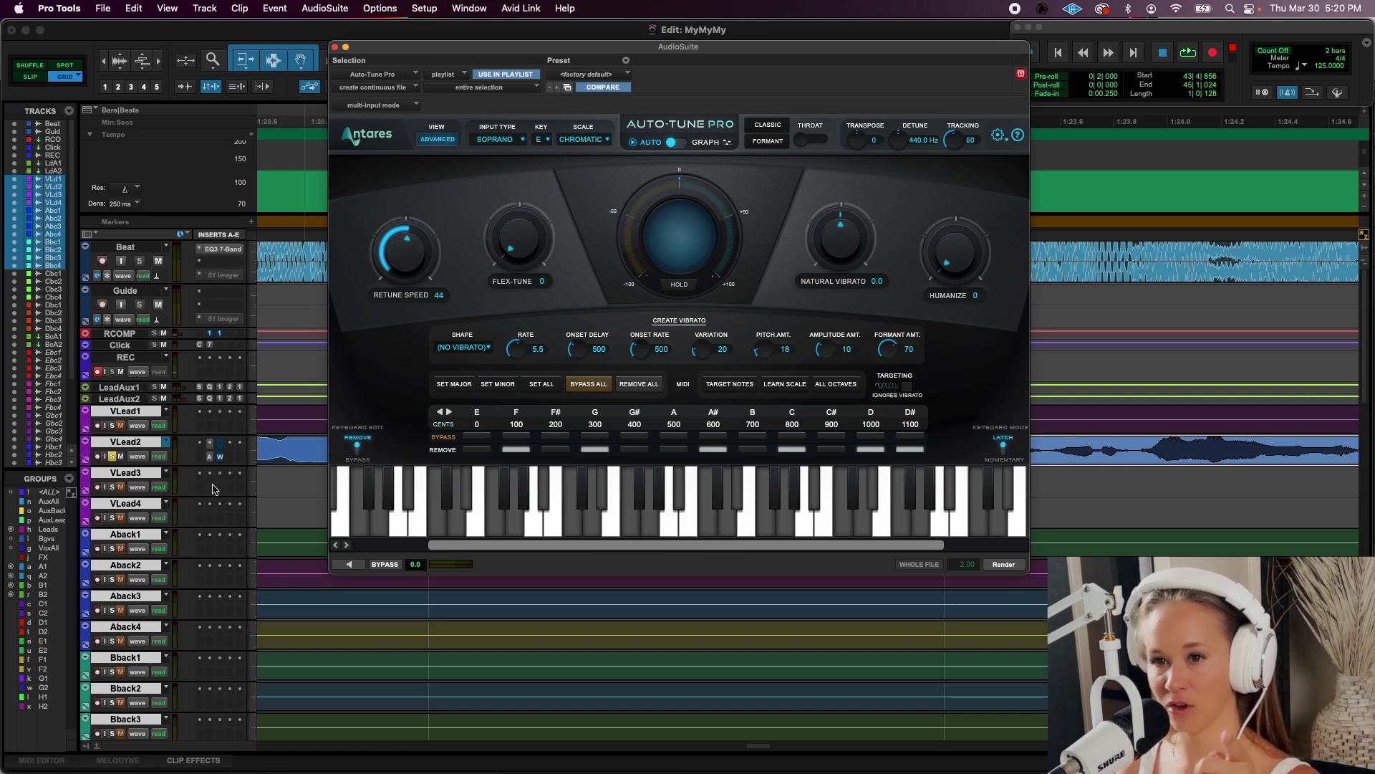
left_click(210, 458)
left_click(210, 457)
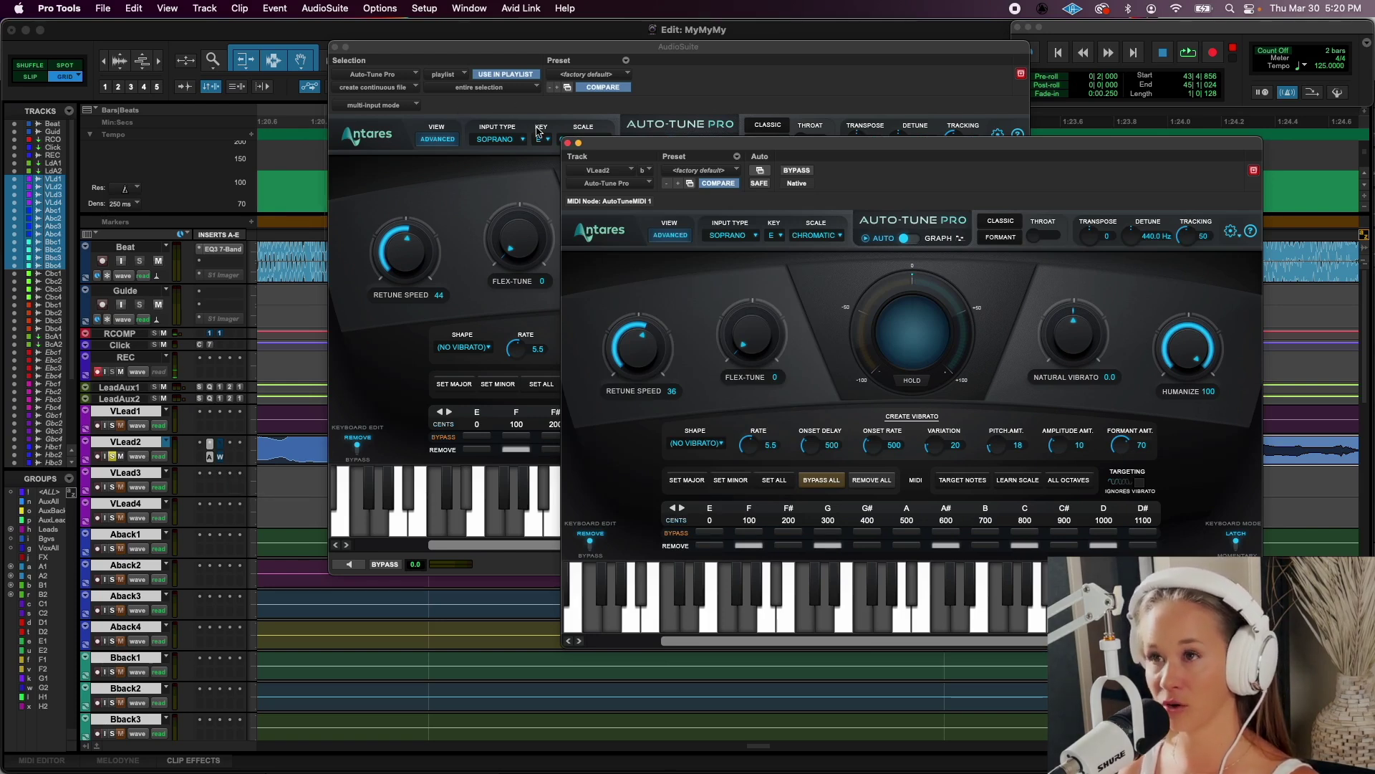
left_click(568, 143)
left_click(485, 192)
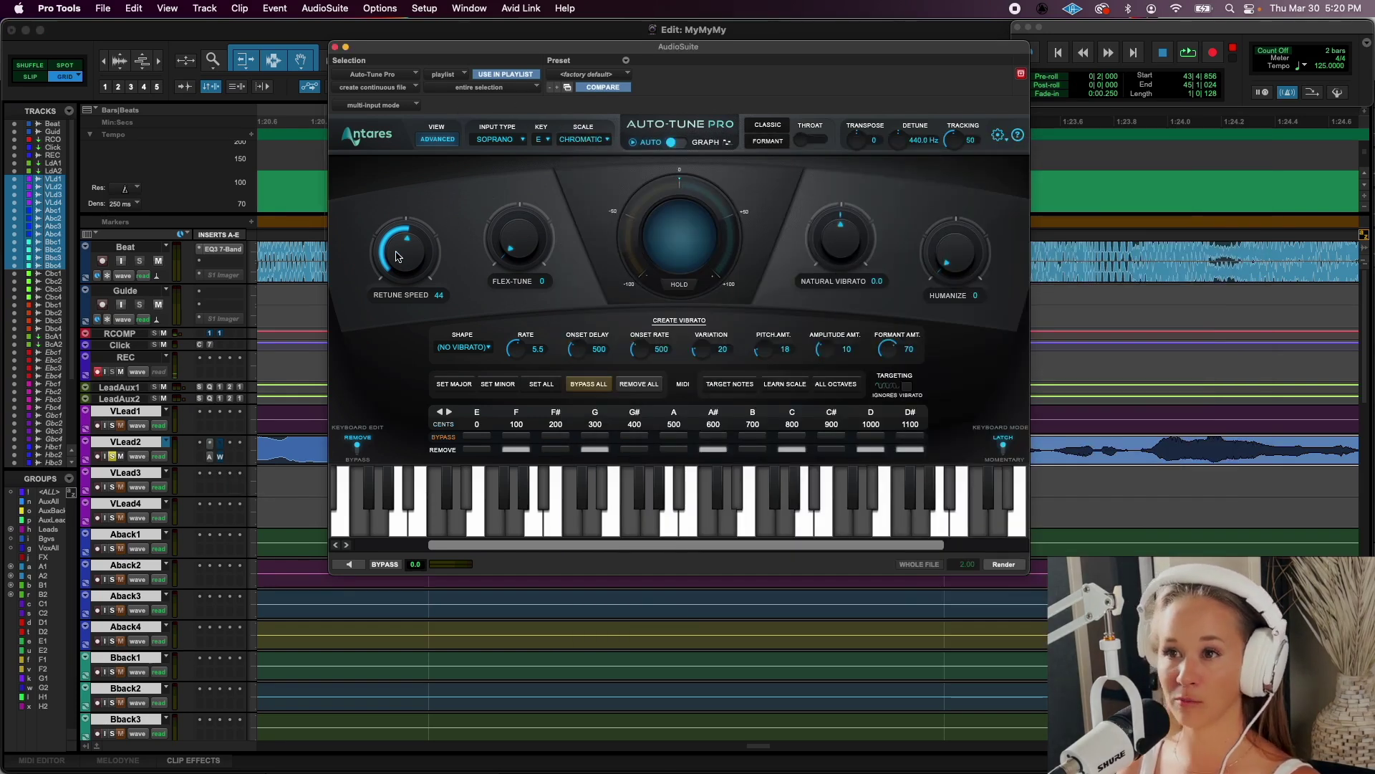
scroll(398, 260, "up", 8)
scroll(397, 260, "up", 7)
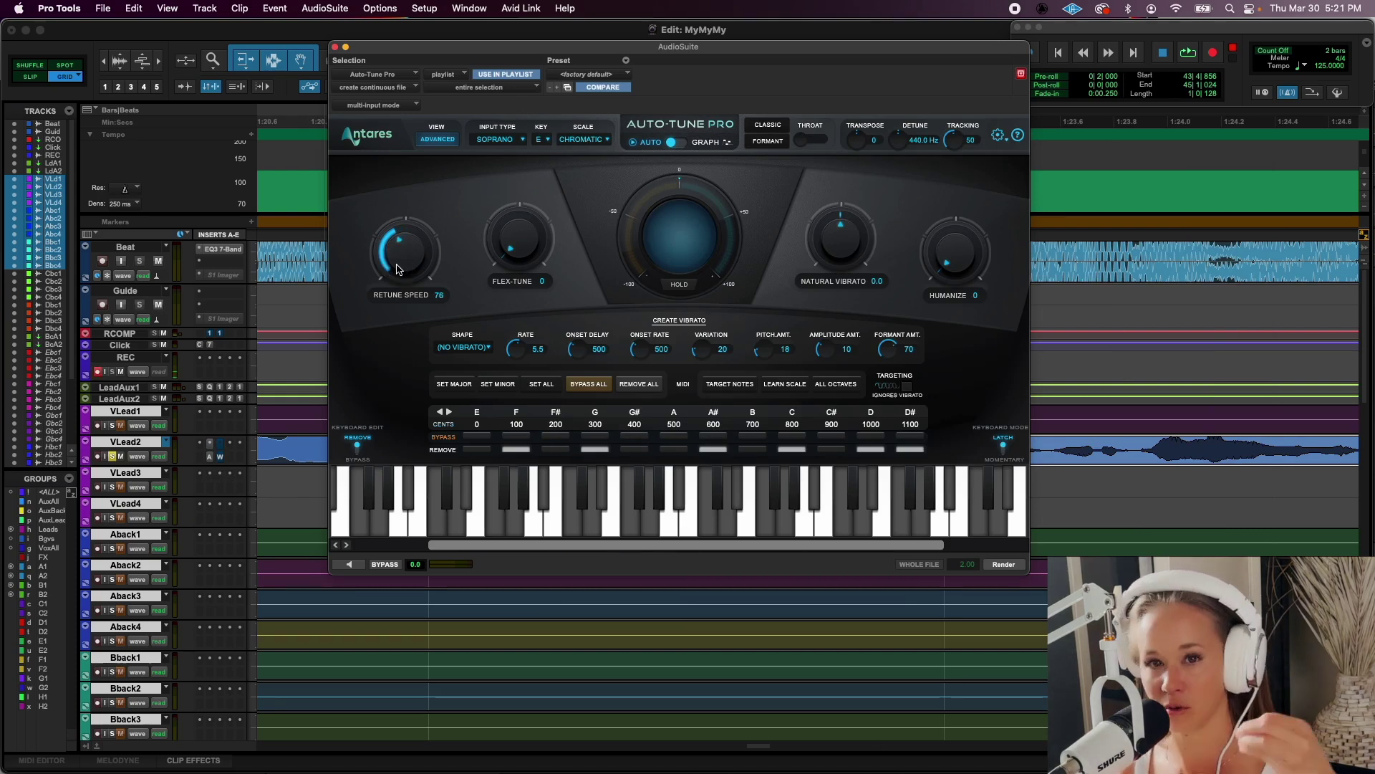
Set Humanize to 100 while previewing the AudioSuite Auto-Tune Pro processing, and render the separated clip
left_click(351, 565)
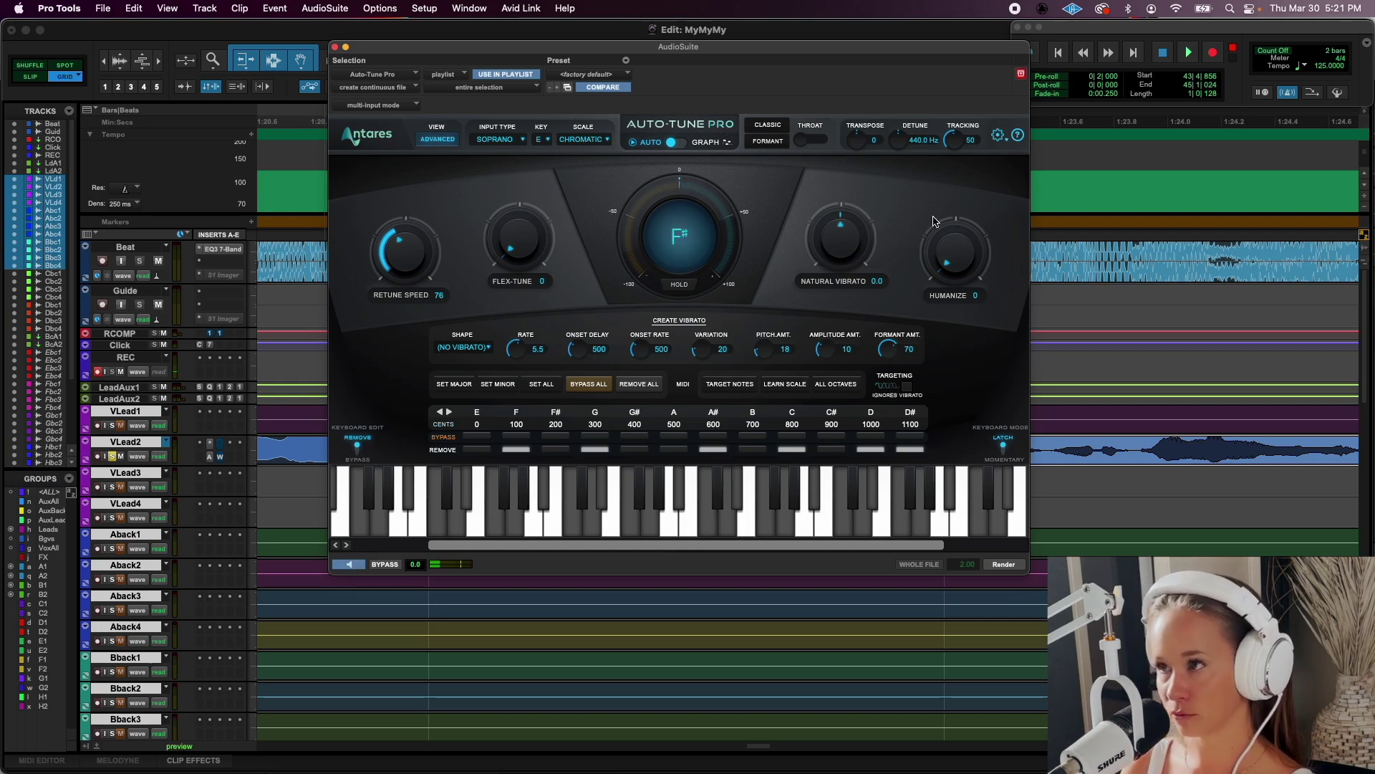
left_click_drag(955, 258, 1085, 3)
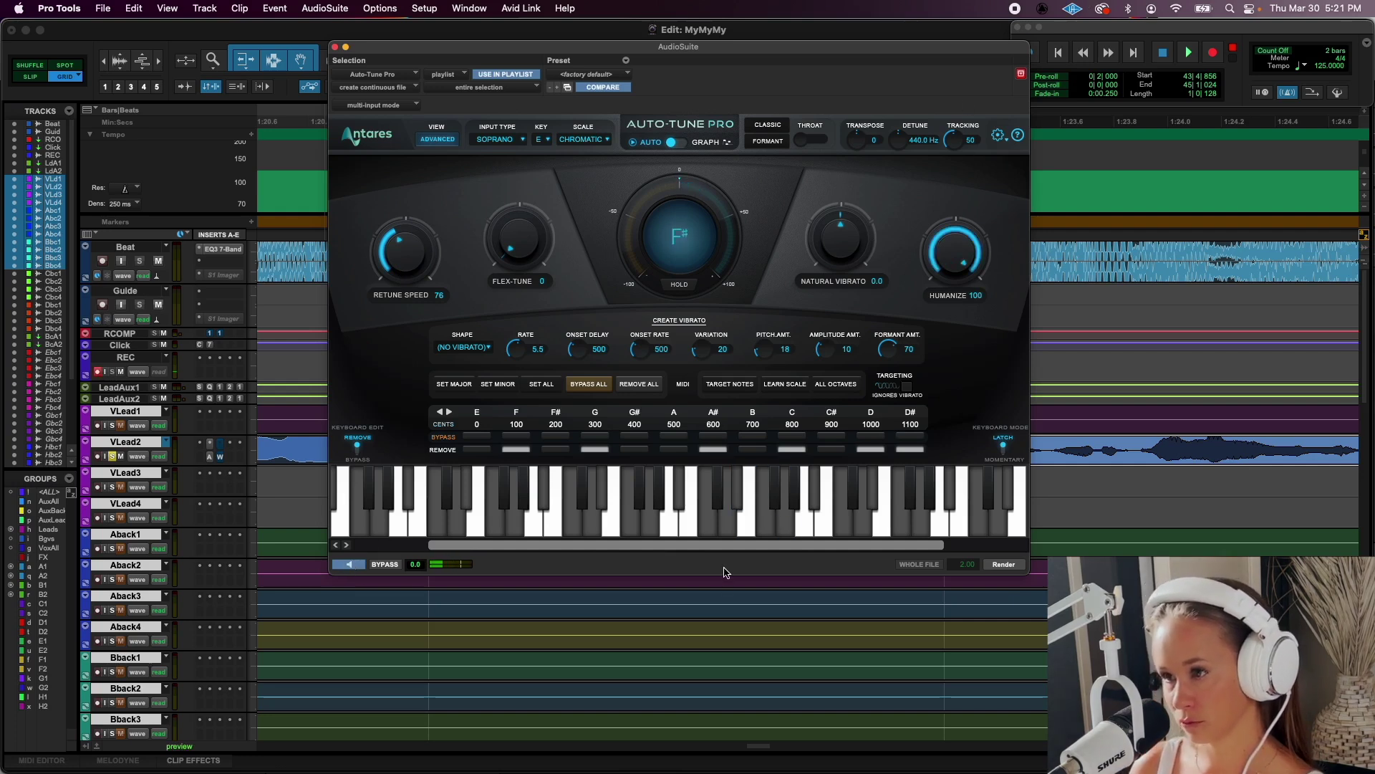
key("space")
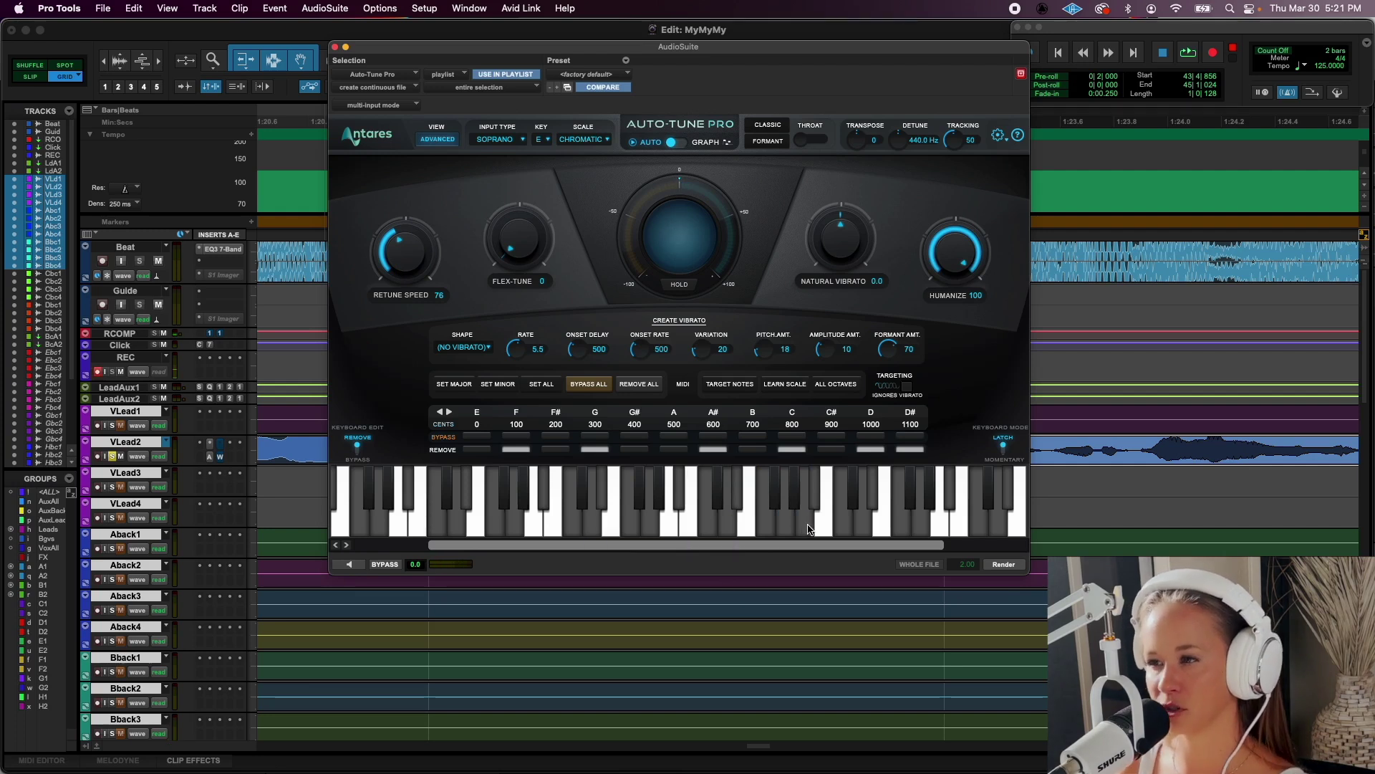
left_click(344, 565)
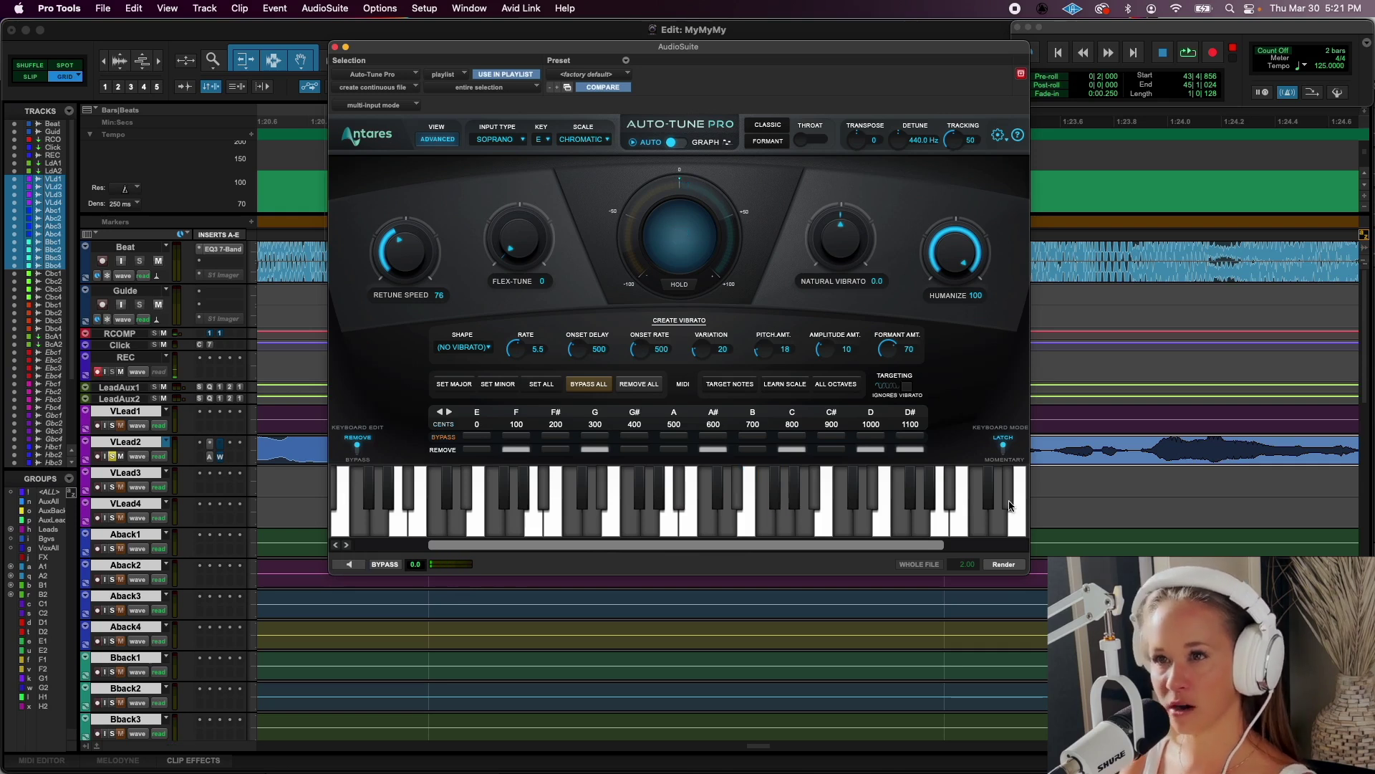
left_click(1013, 566)
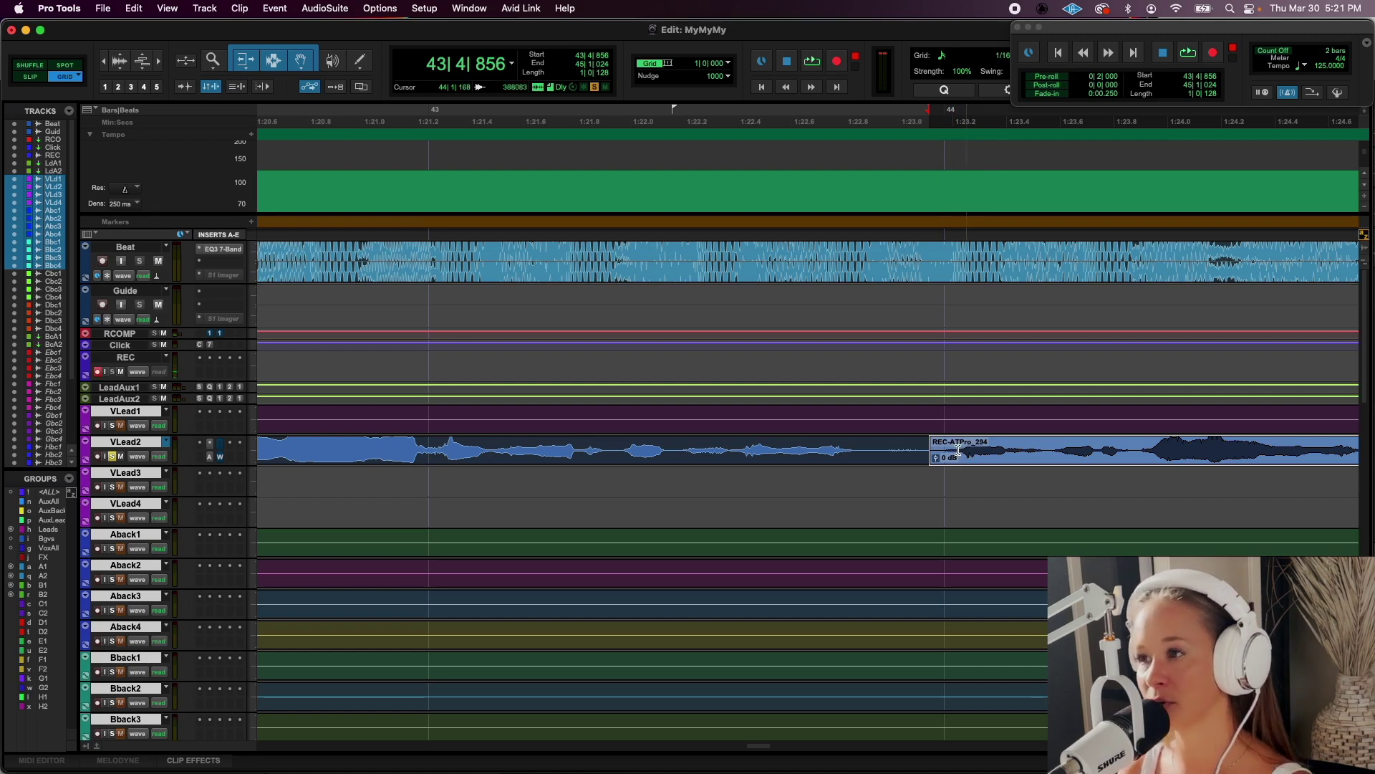
Play VLead2 from bar 43 through the Auto-Tune Pro insert to audition the rendered clip, and undo the AudioSuite render
key("super+bracketleft")
key("super+bracketleft")
key("super+bracketleft")
left_click(791, 449)
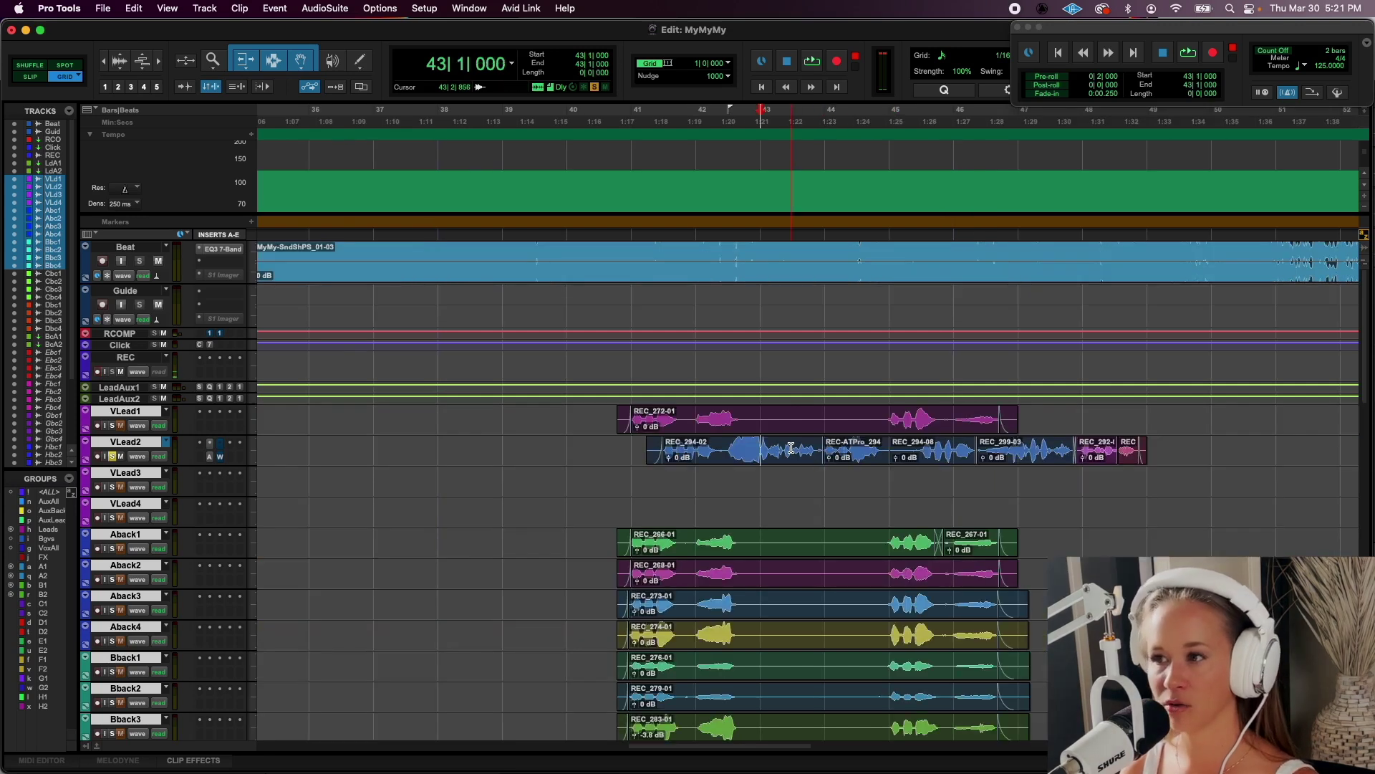
left_click(210, 444)
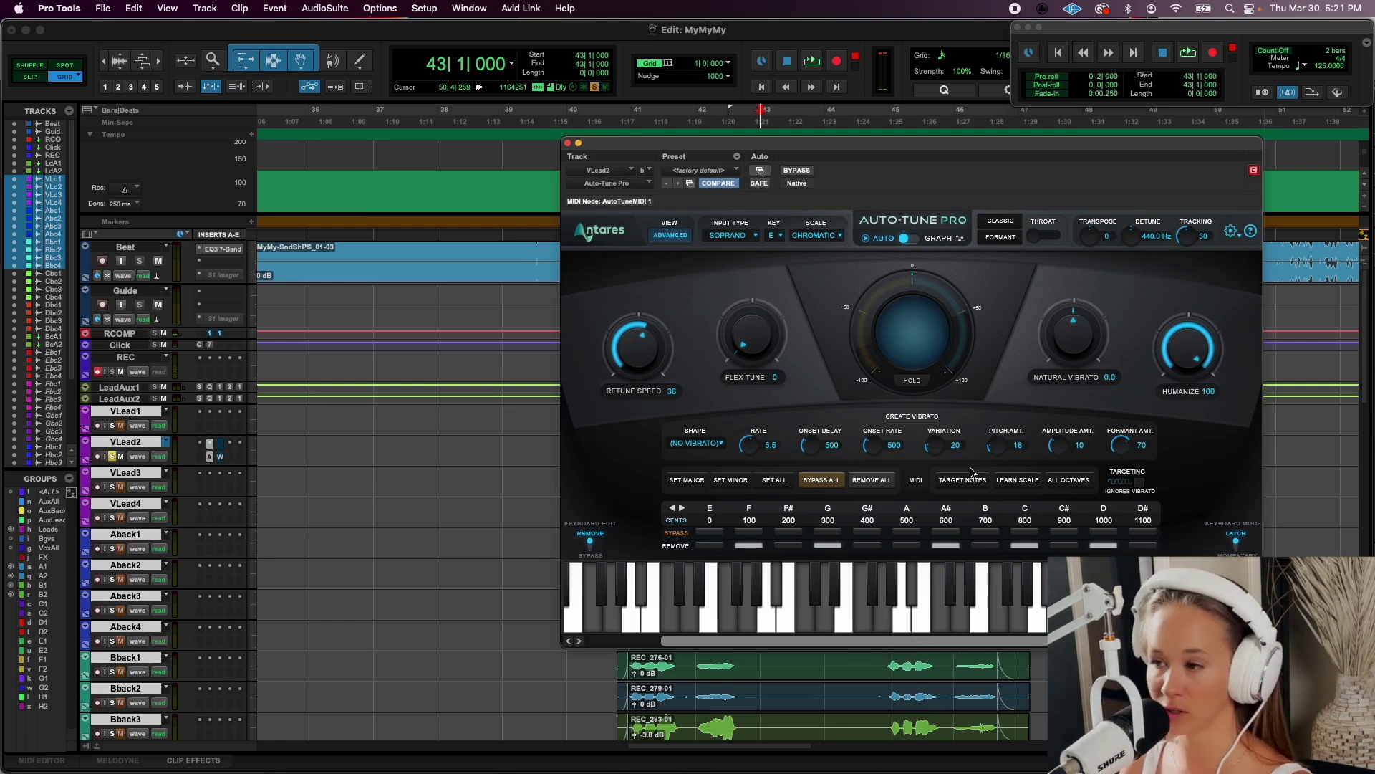
key("space")
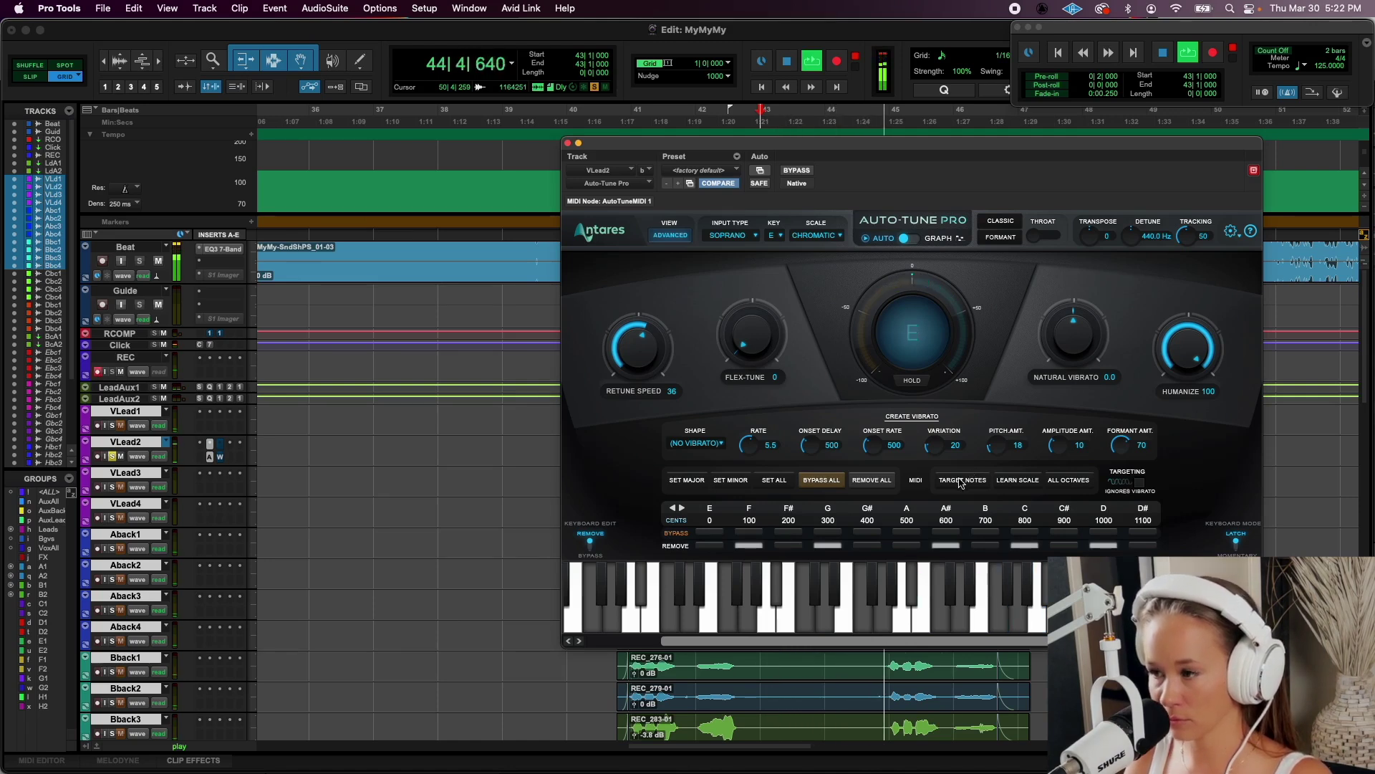
key("space")
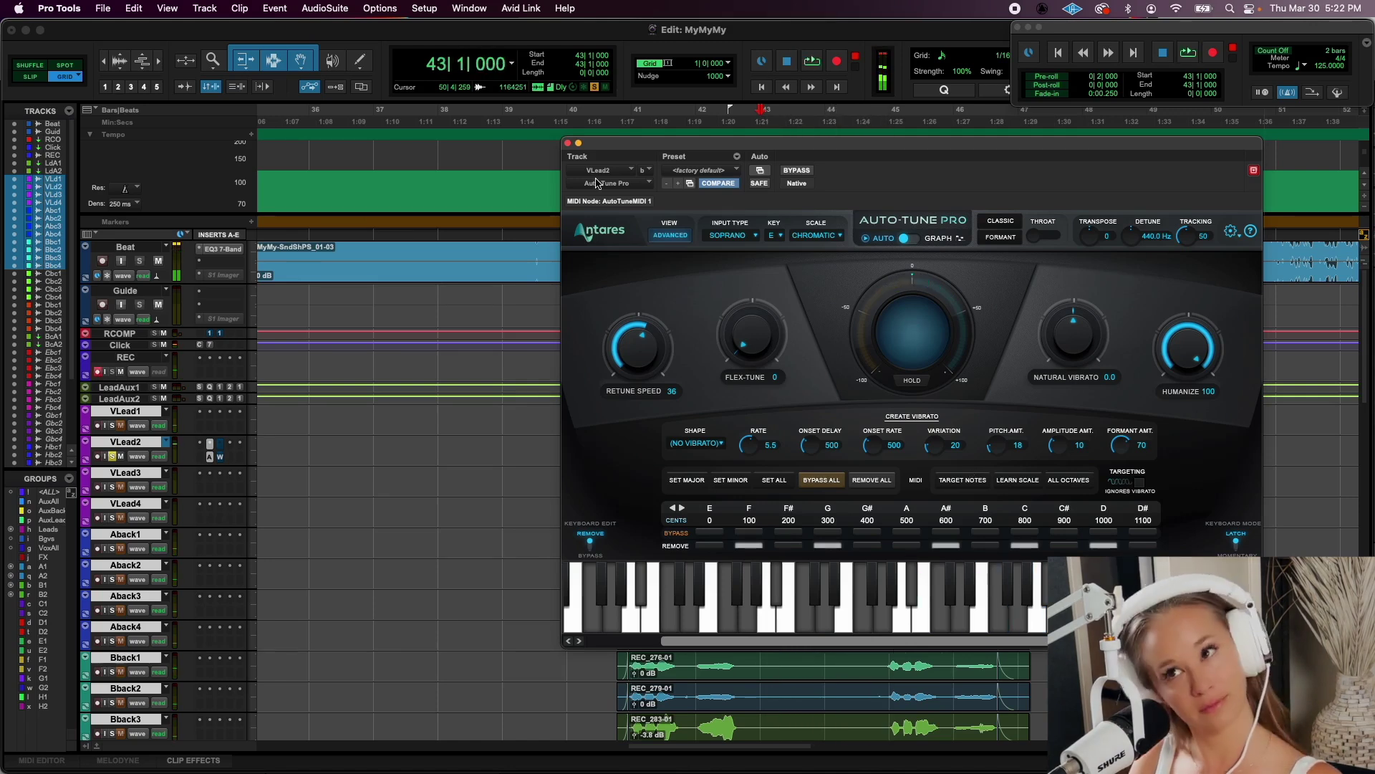
left_click(577, 145)
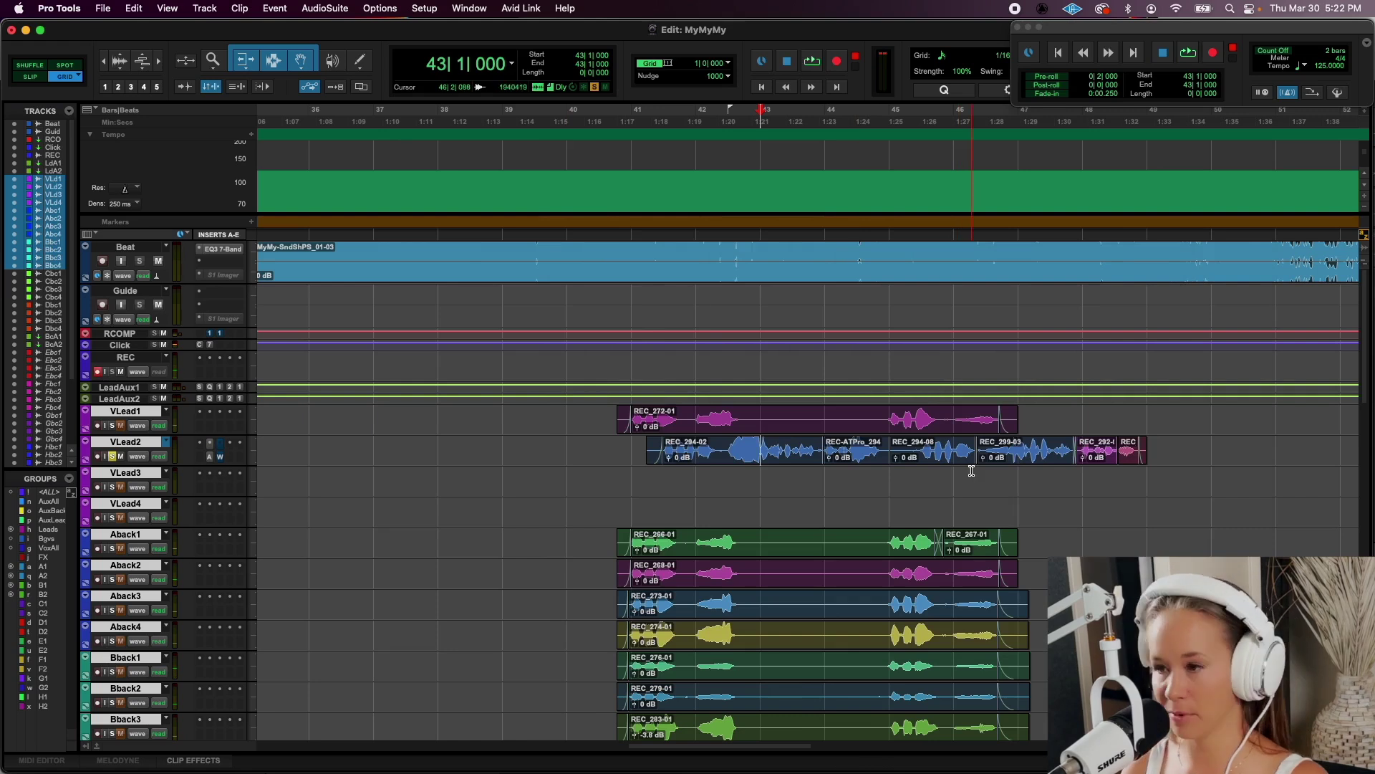
key("super+z")
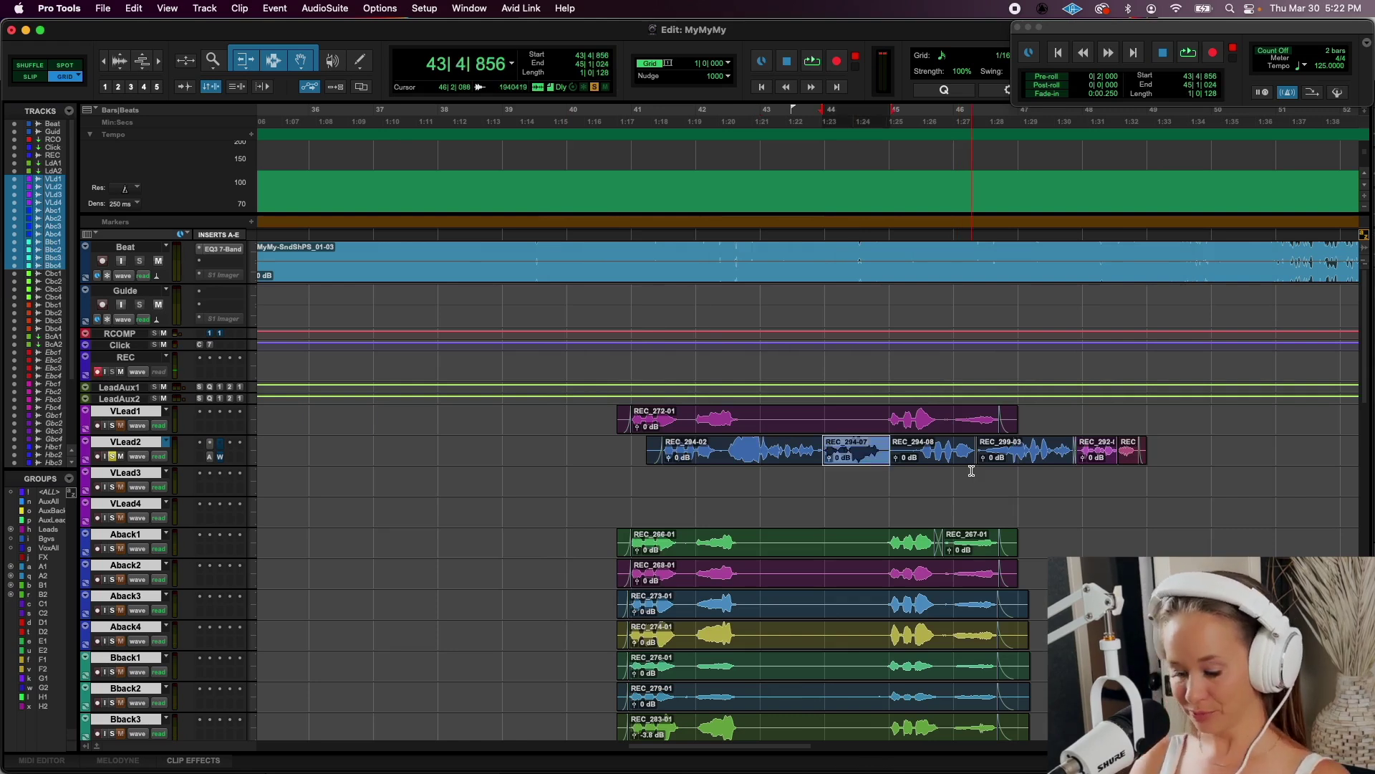
Open the AudioSuite SoundShifter Pitch Mono process for the separated VLead2 clip
key("super+bracketright")
left_click(325, 8)
mouse_move(337, 60)
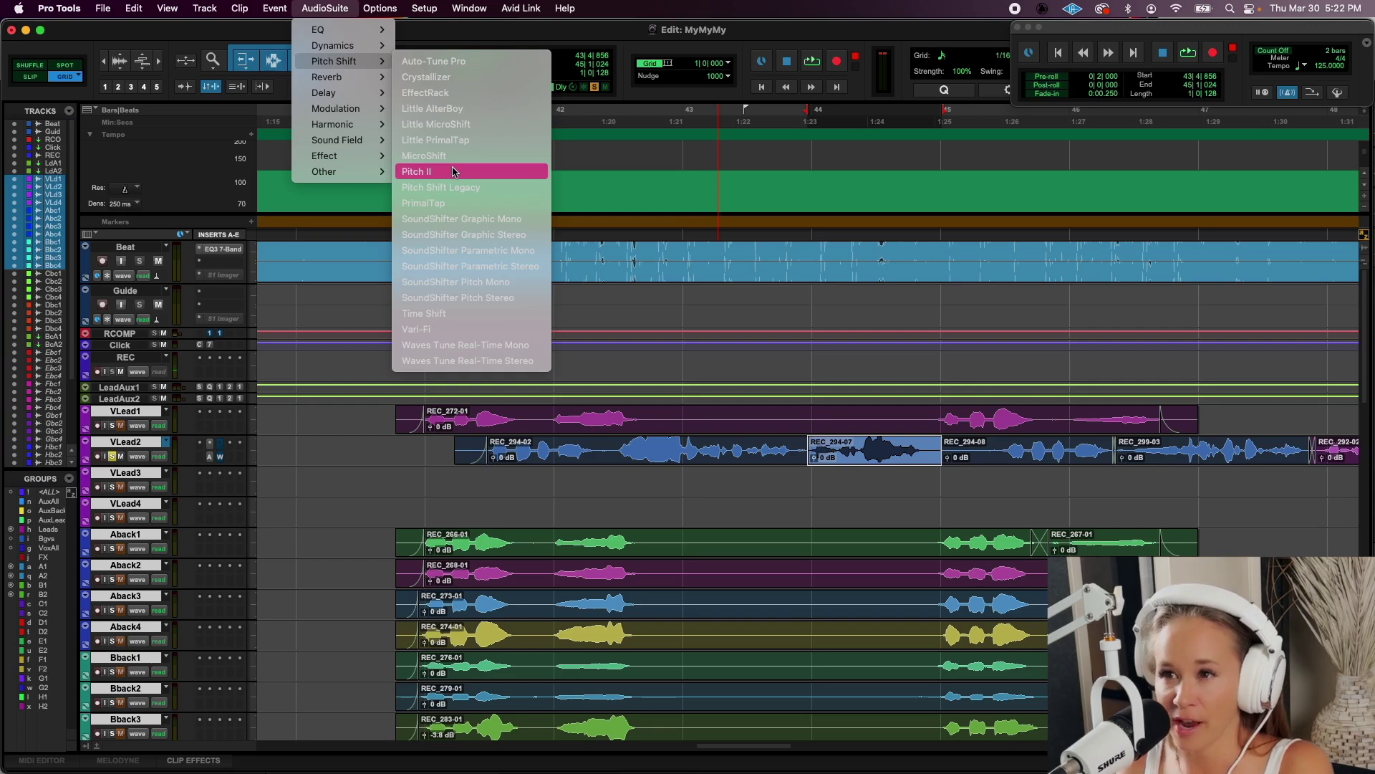
left_click(509, 283)
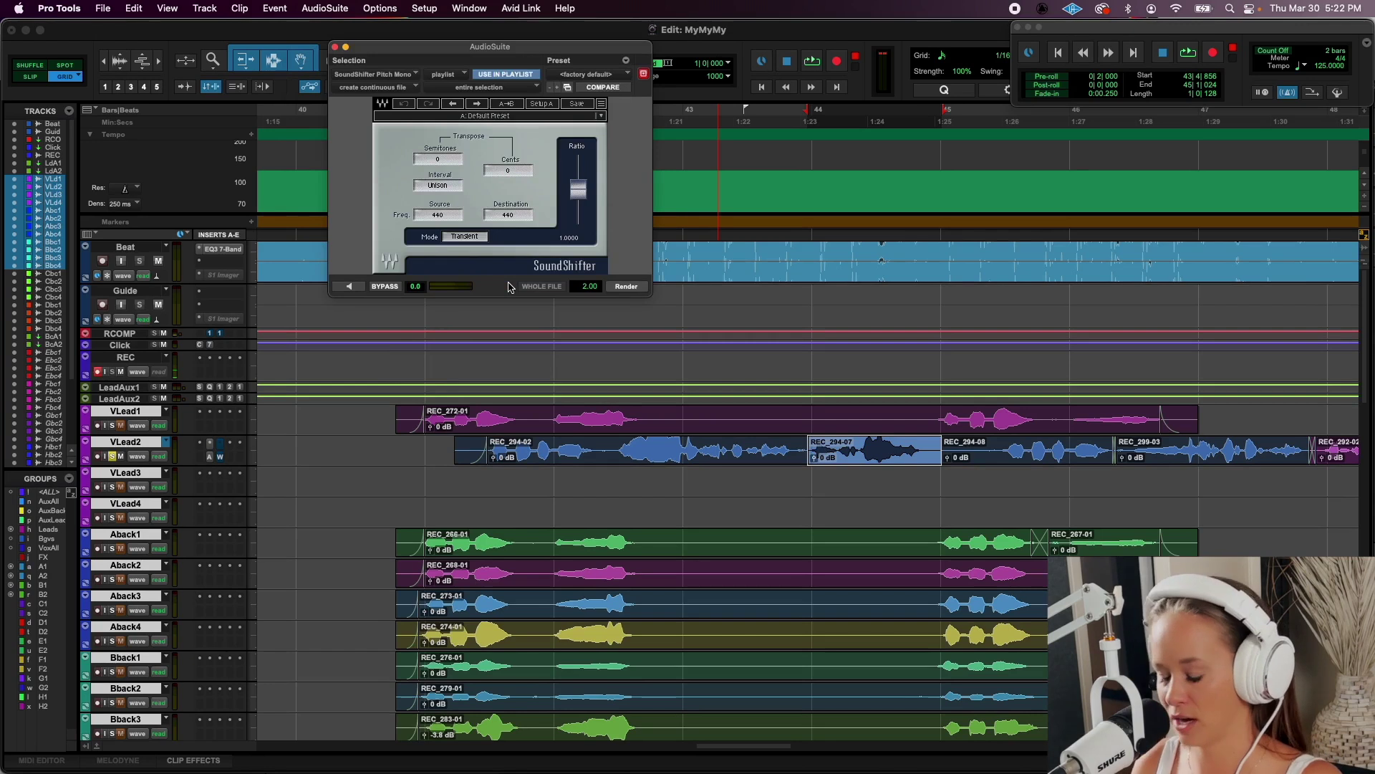
key("super+bracketright")
Set SoundShifter's transpose to 12 cents, bring up VLead2's Auto-Tune Pro insert for monitoring, and render the clip
left_click(505, 170)
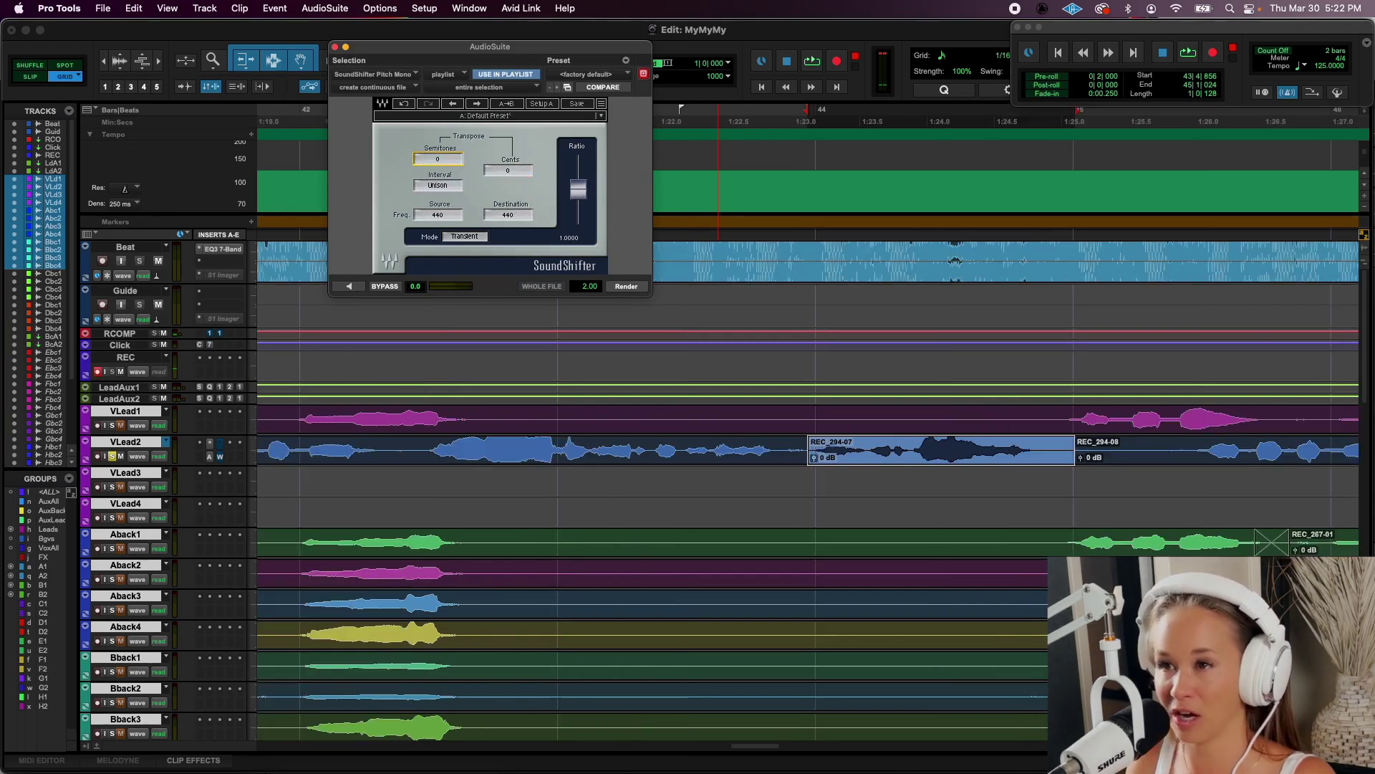
type("3")
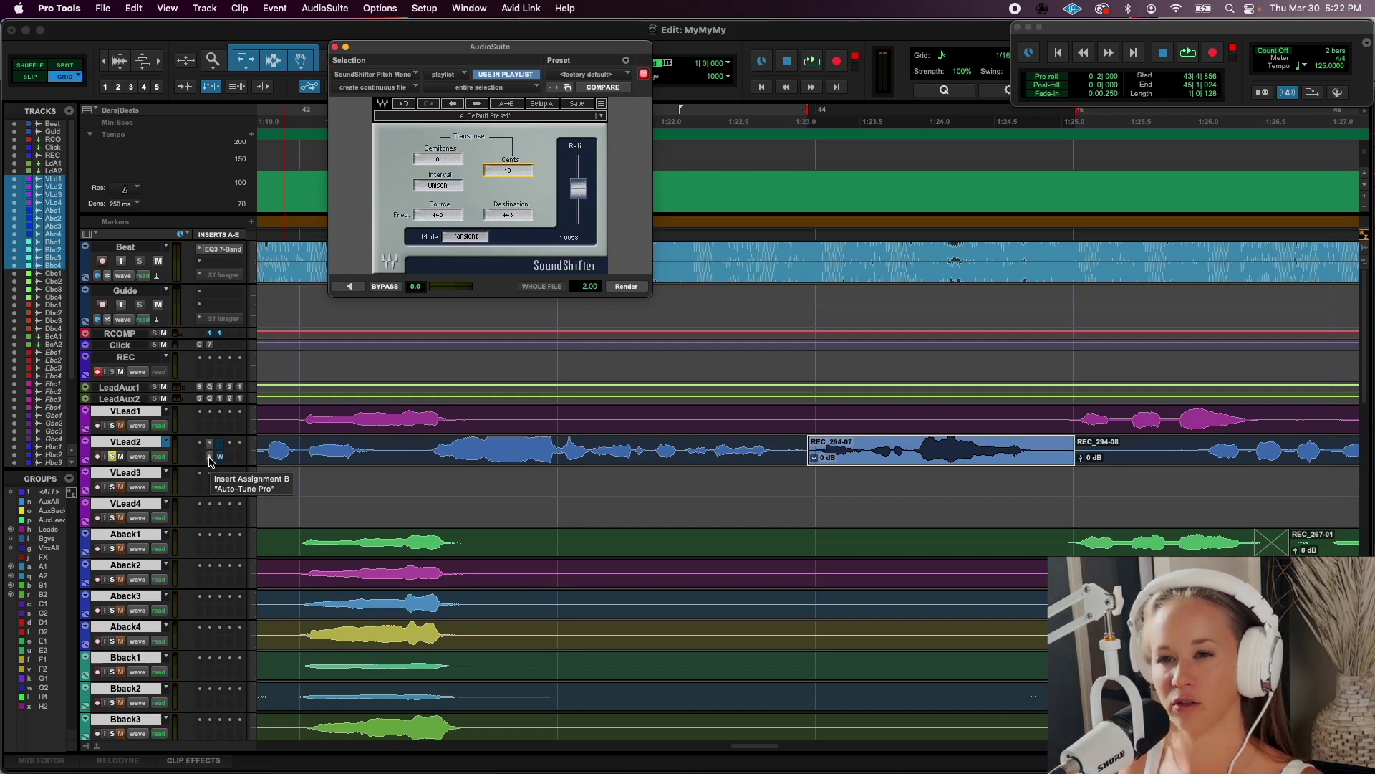
left_click(210, 458)
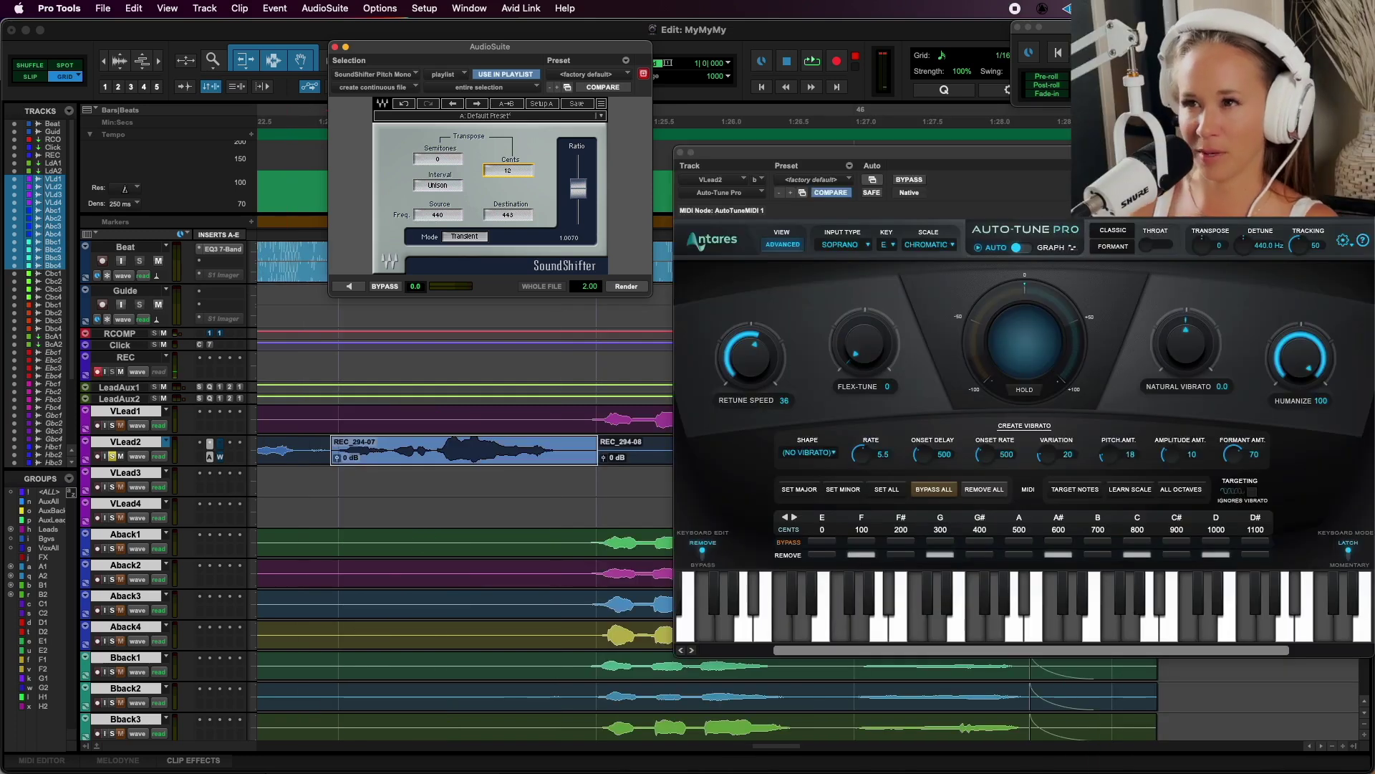
left_click(624, 287)
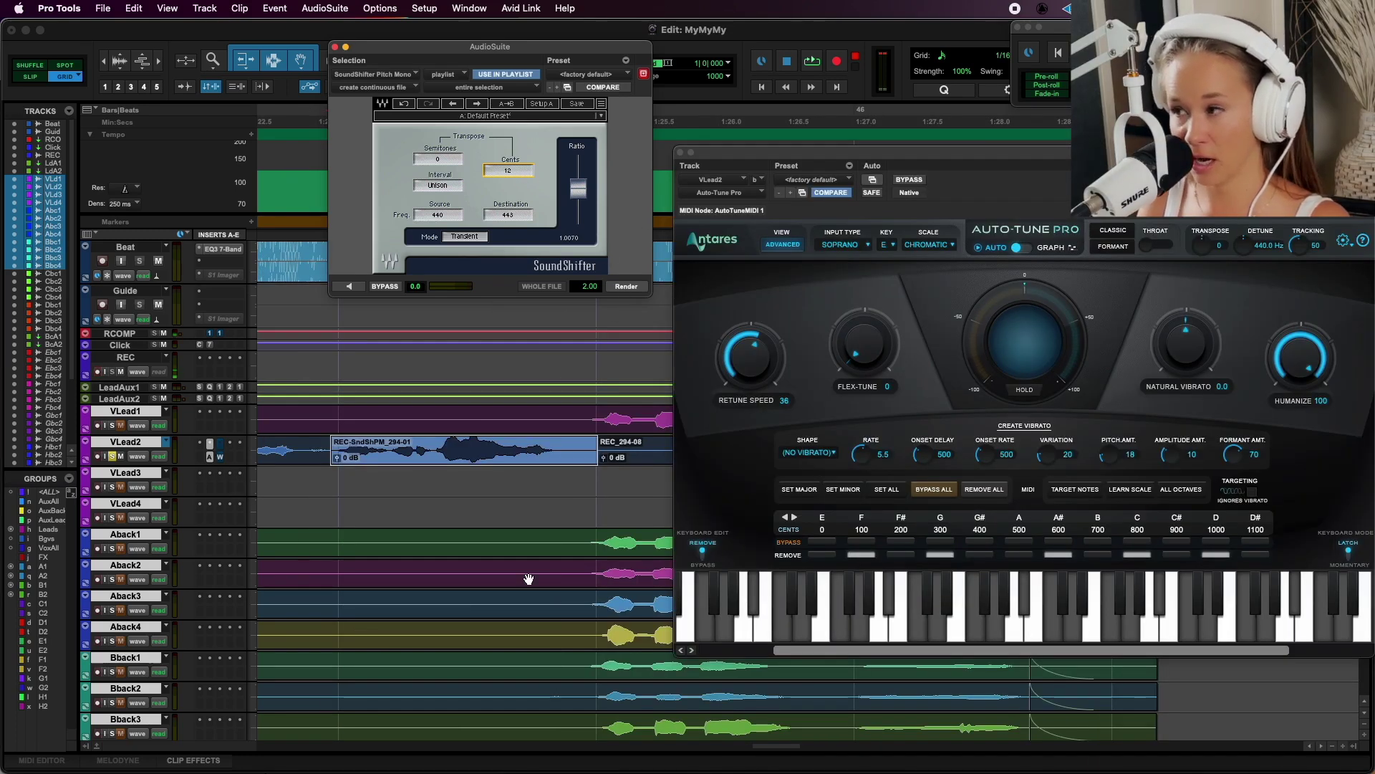
Play the pitch-shifted clip twice through Auto-Tune Pro to check its detected notes, and place the playback start just before the clip
scroll(528, 573, "left", 3)
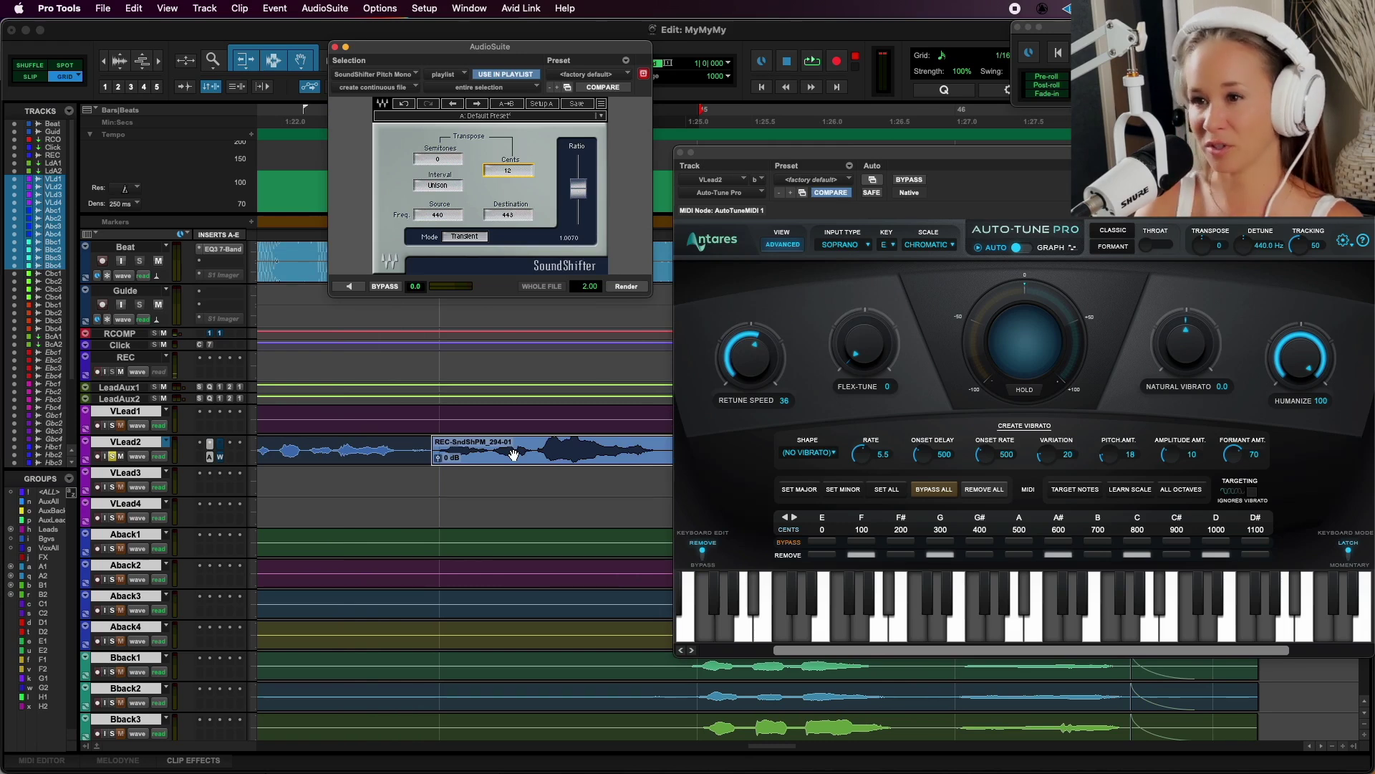
key("space")
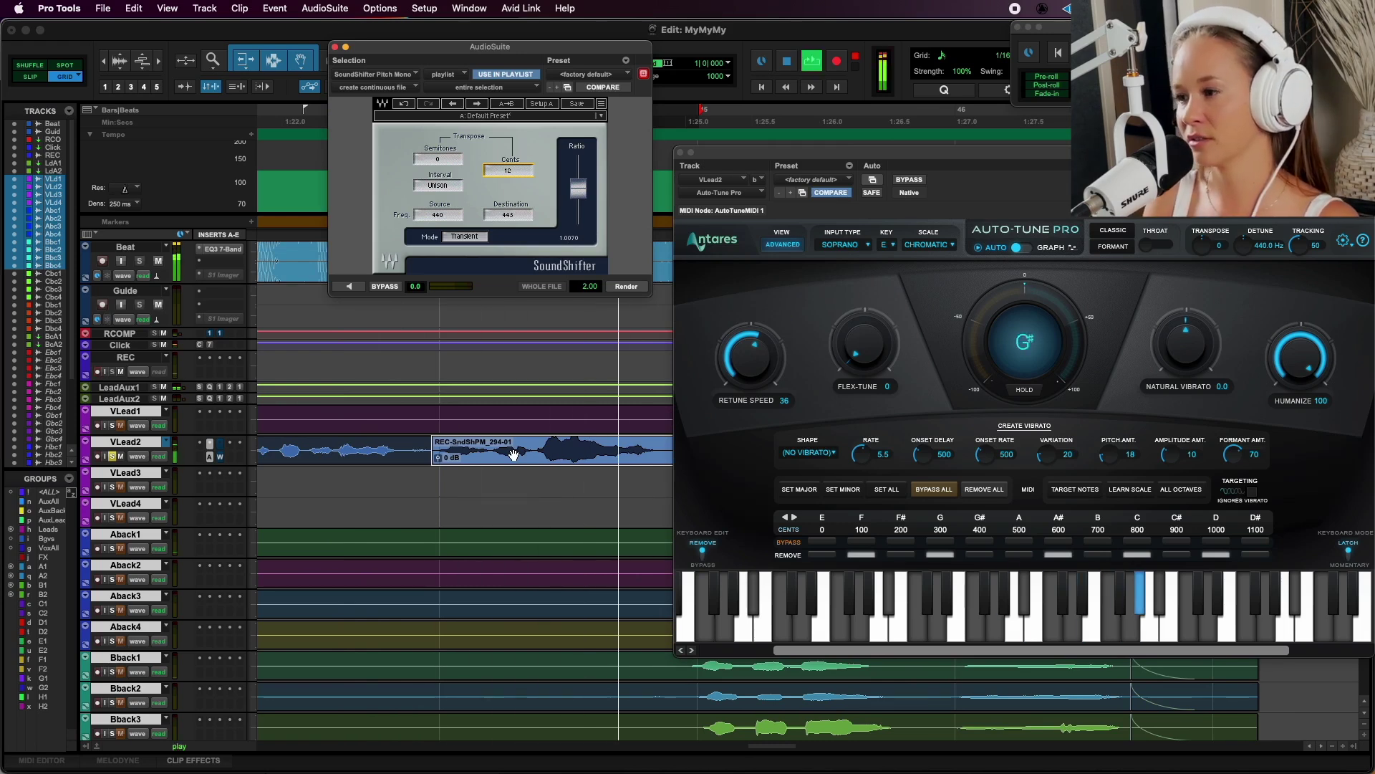
key("space")
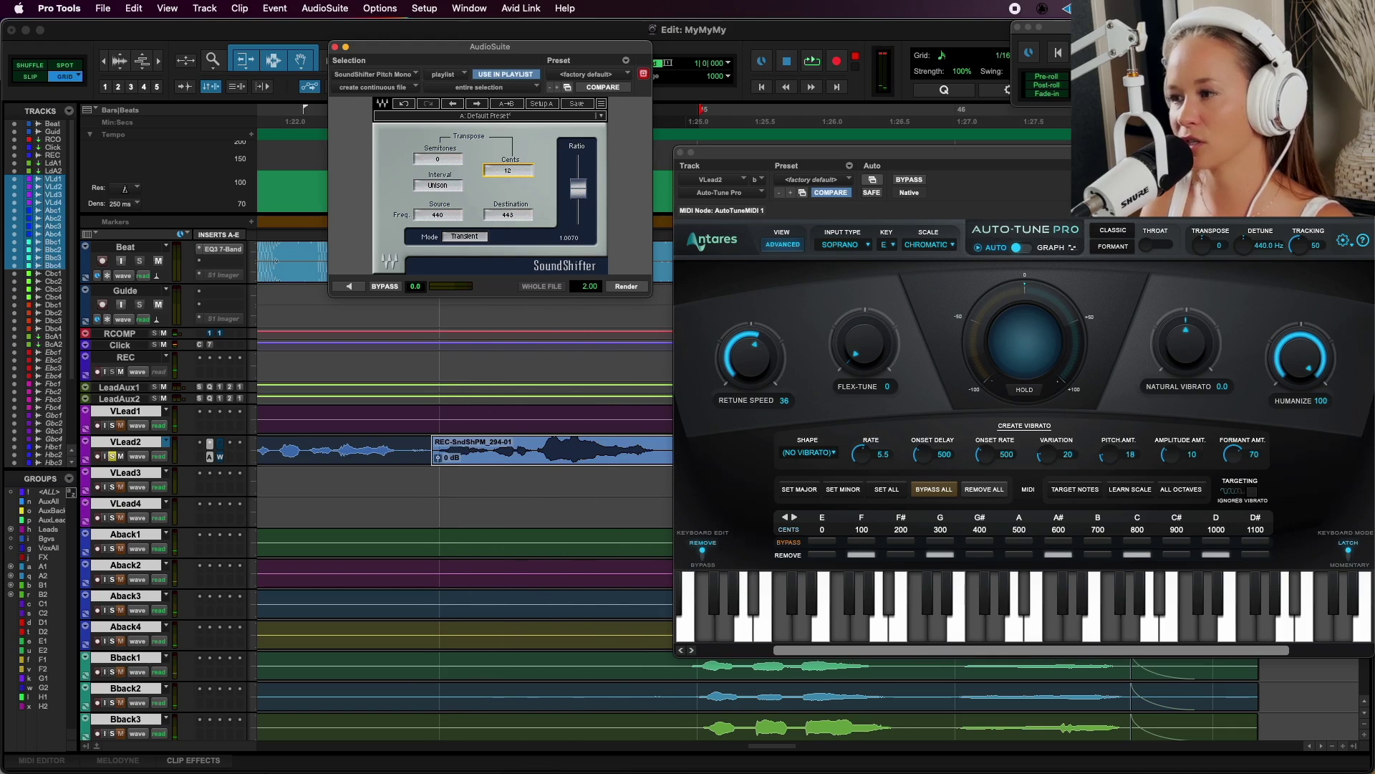
key("space")
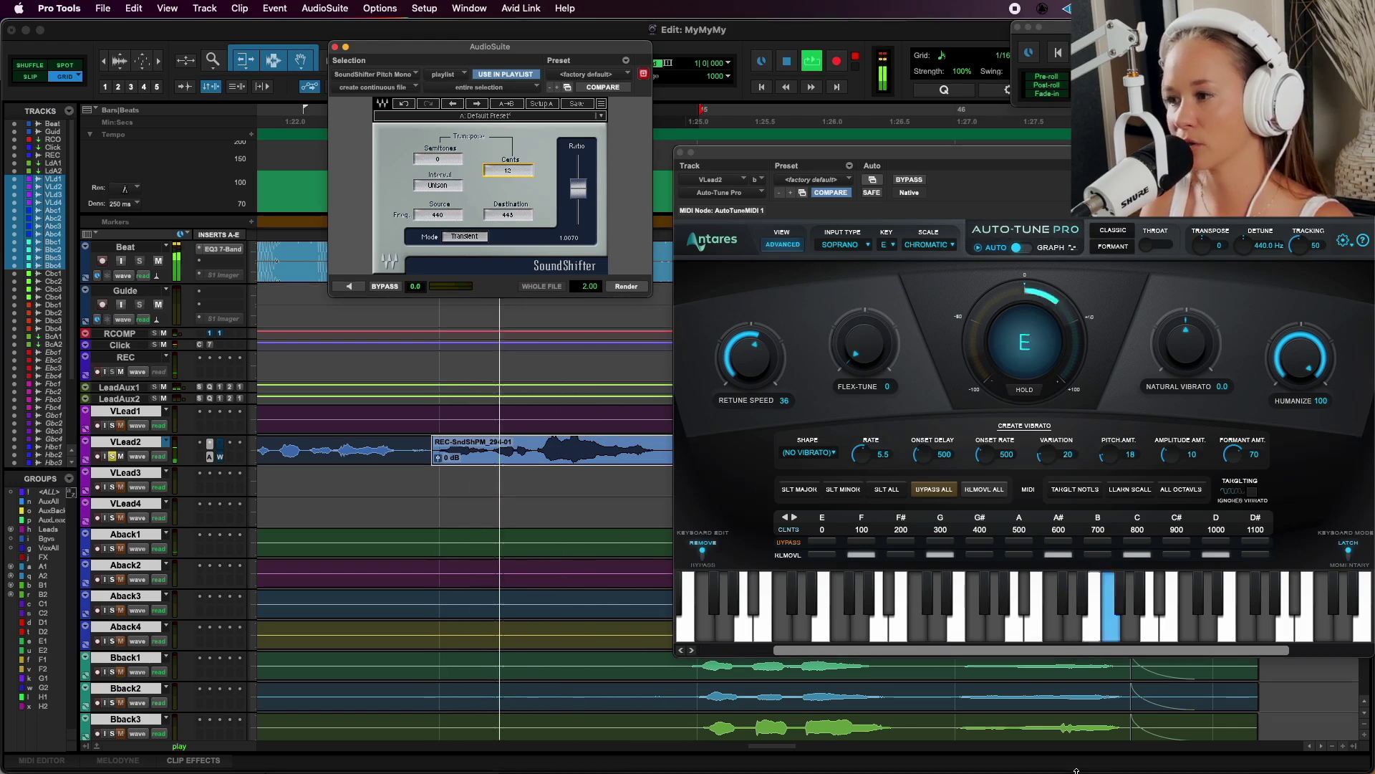
key("space")
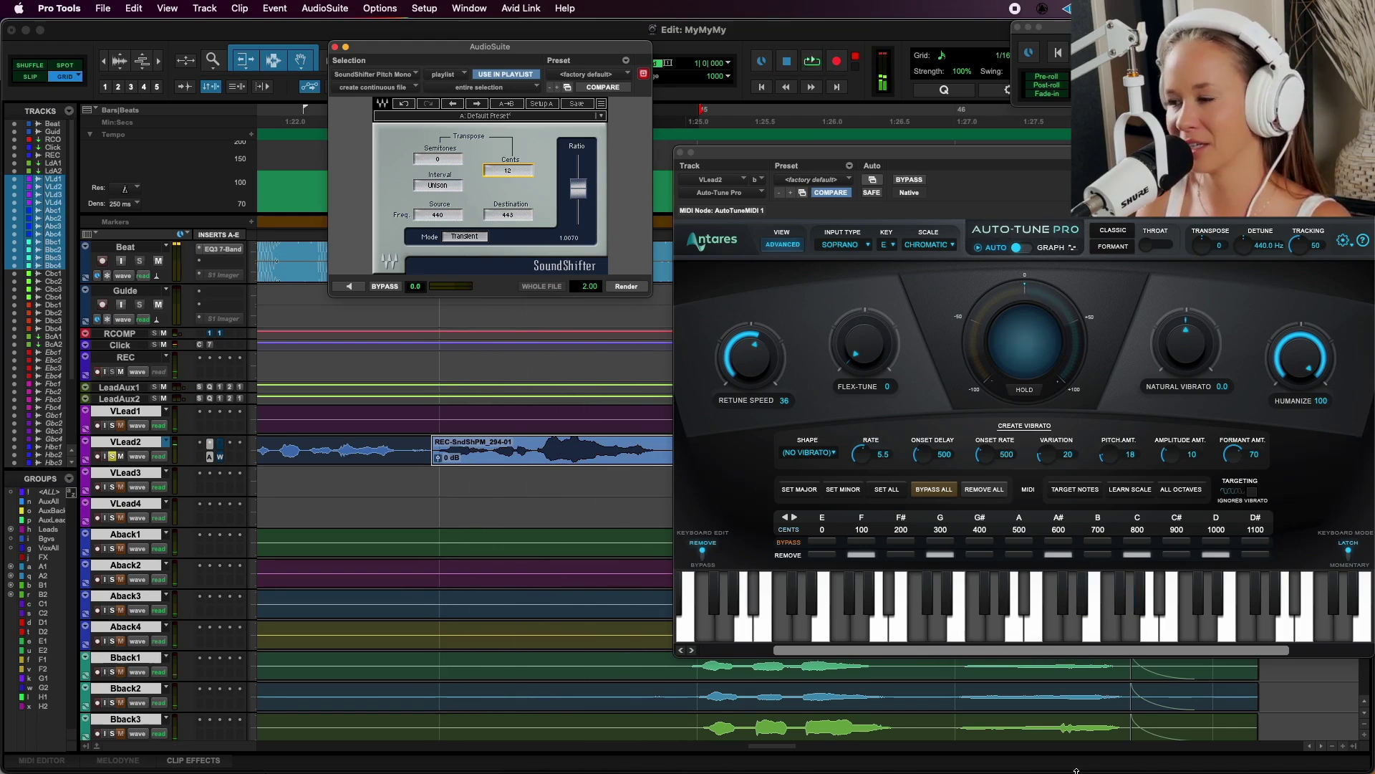
left_click(326, 450)
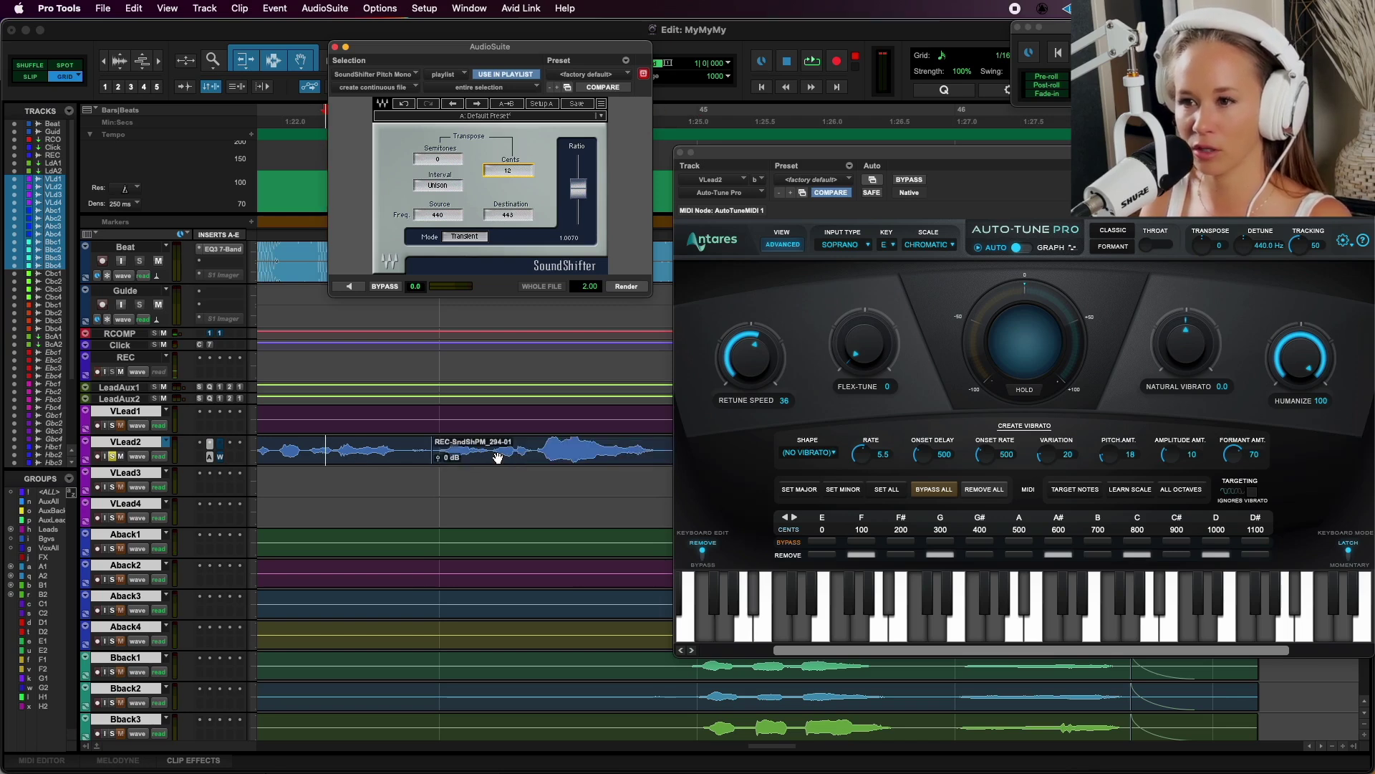